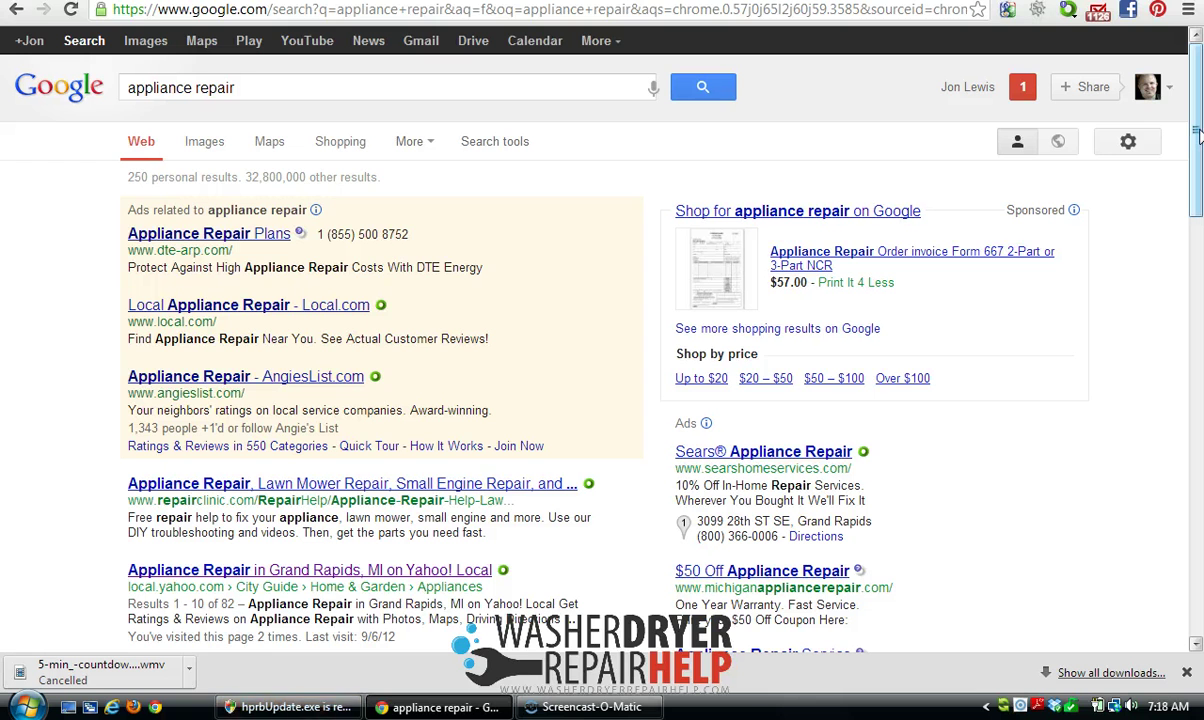
# - Examine the Google search results for appliance repair, including the ads and the local business listings
pyautogui.moveTo(1199, 137); pyautogui.dragTo(1197, 205)
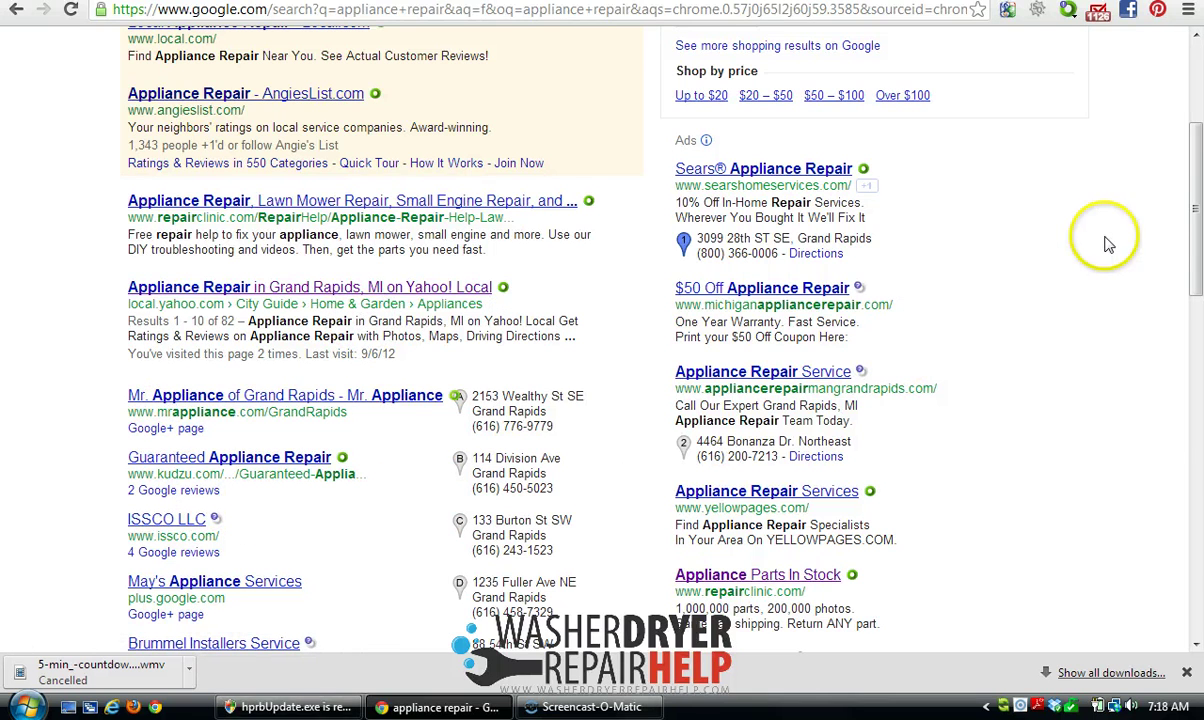
pyautogui.moveTo(1196, 195)
pyautogui.mouseDown()
pyautogui.moveTo(1198, 262)
pyautogui.moveTo(1197, 178)
pyautogui.mouseUp()
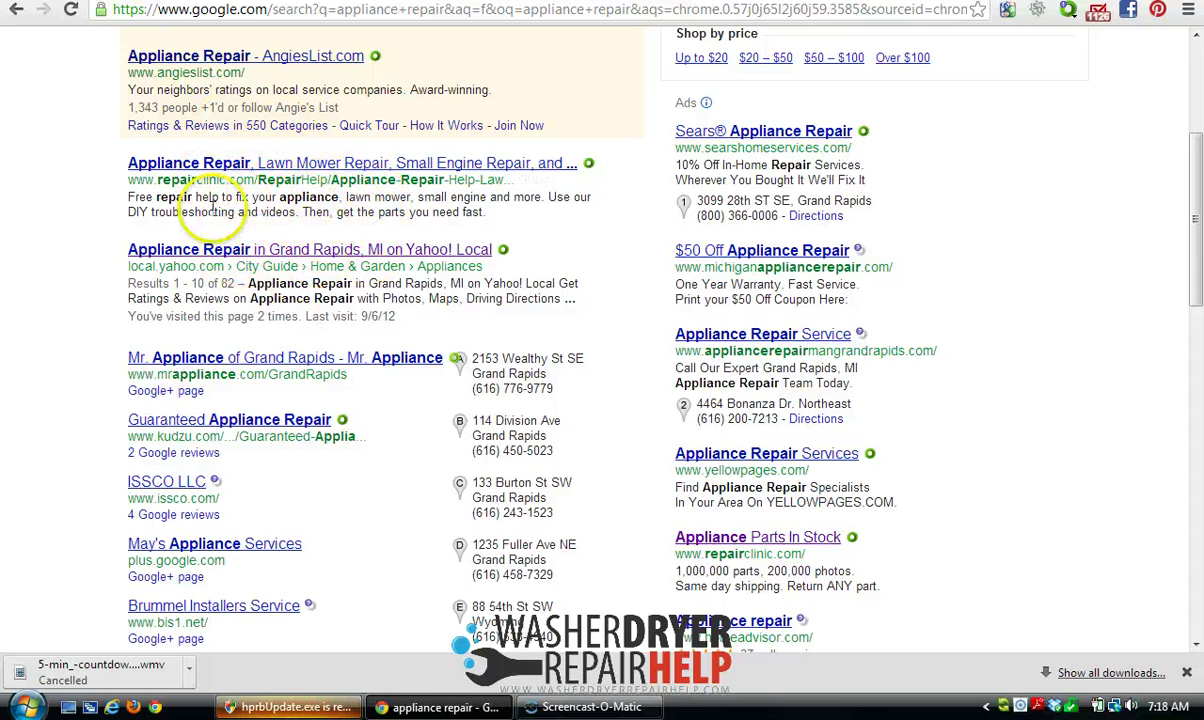
pyautogui.moveTo(1197, 203); pyautogui.dragTo(1197, 110)
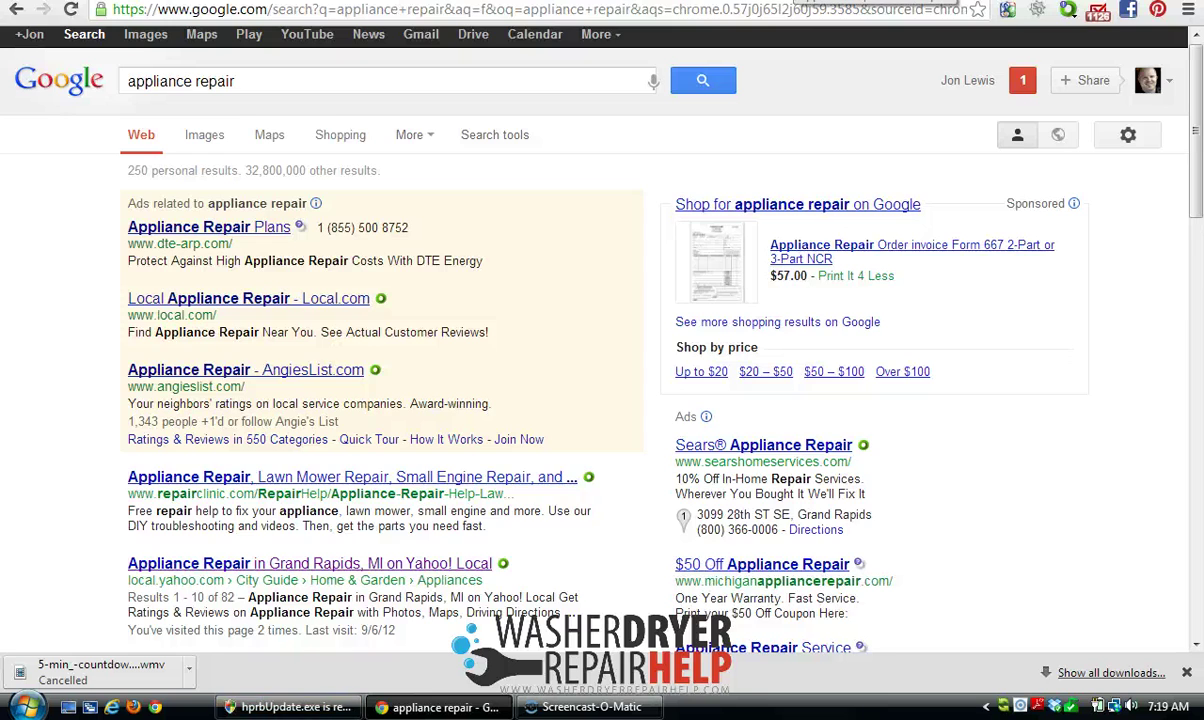
# - Switch to the appliancerepairgr.com home page and review it from the header image down to the comment form
pyautogui.click(796, 0)
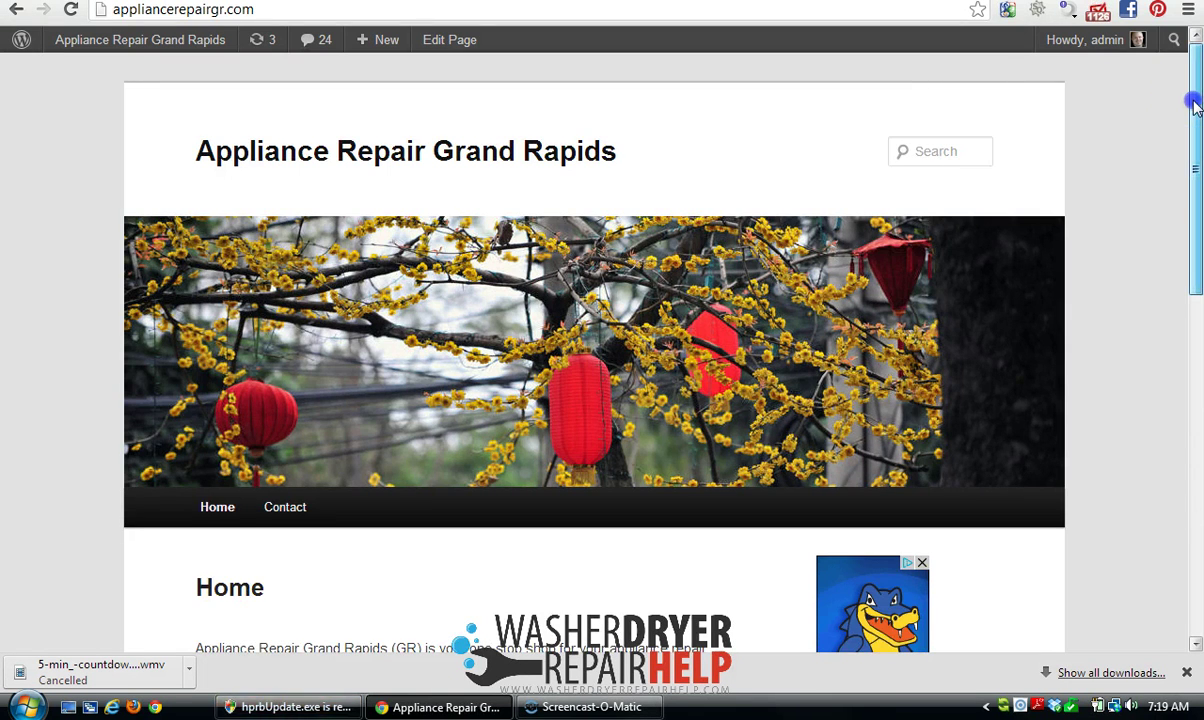
pyautogui.moveTo(1192, 107)
pyautogui.mouseDown()
pyautogui.moveTo(1199, 290)
pyautogui.moveTo(1197, 99)
pyautogui.mouseUp()
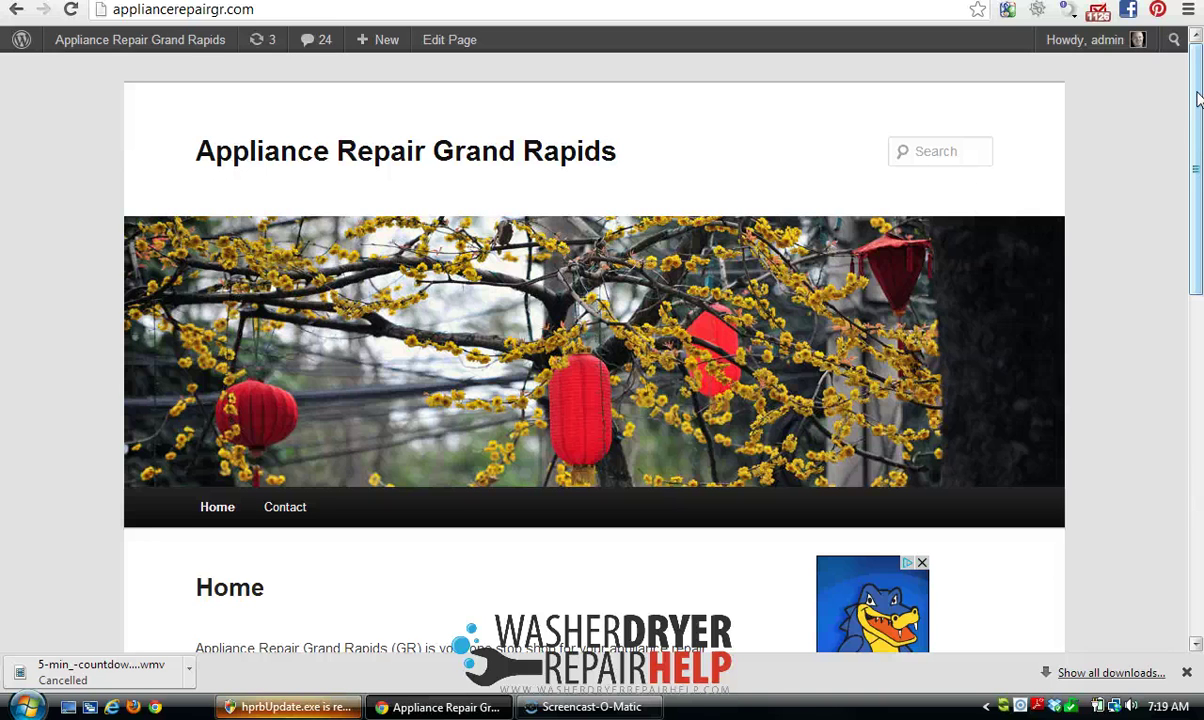
pyautogui.moveTo(1198, 97); pyautogui.dragTo(1198, 252)
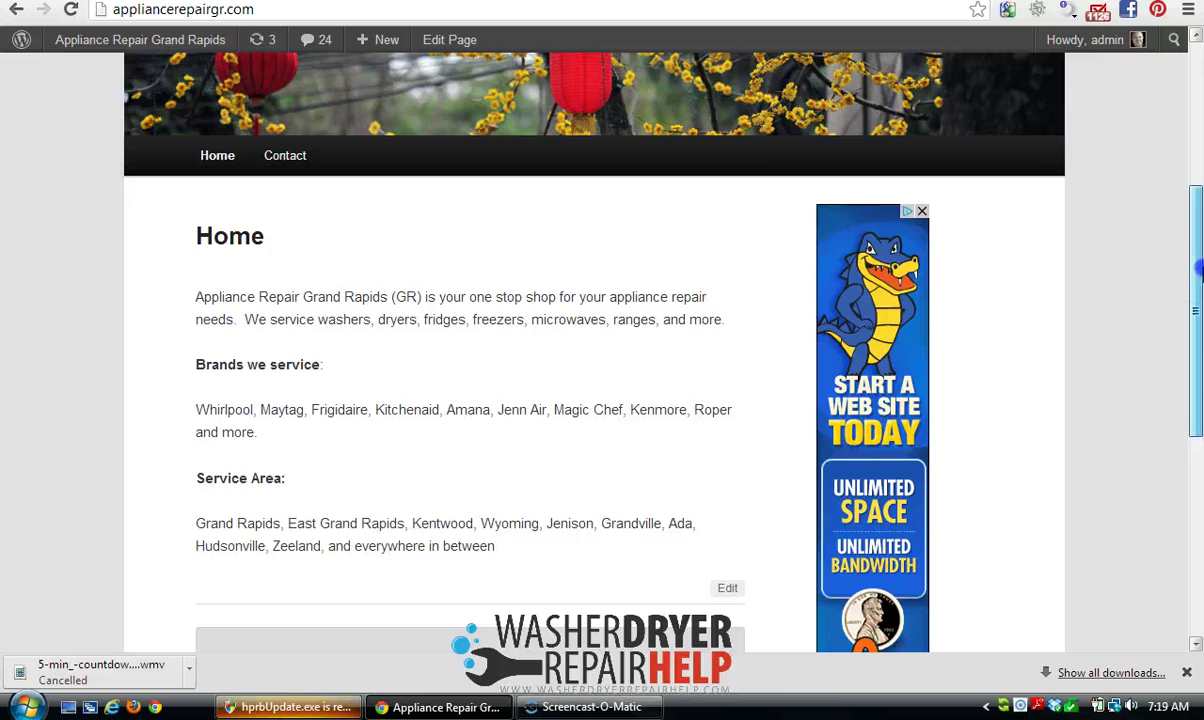
pyautogui.moveTo(1196, 268); pyautogui.dragTo(1196, 395)
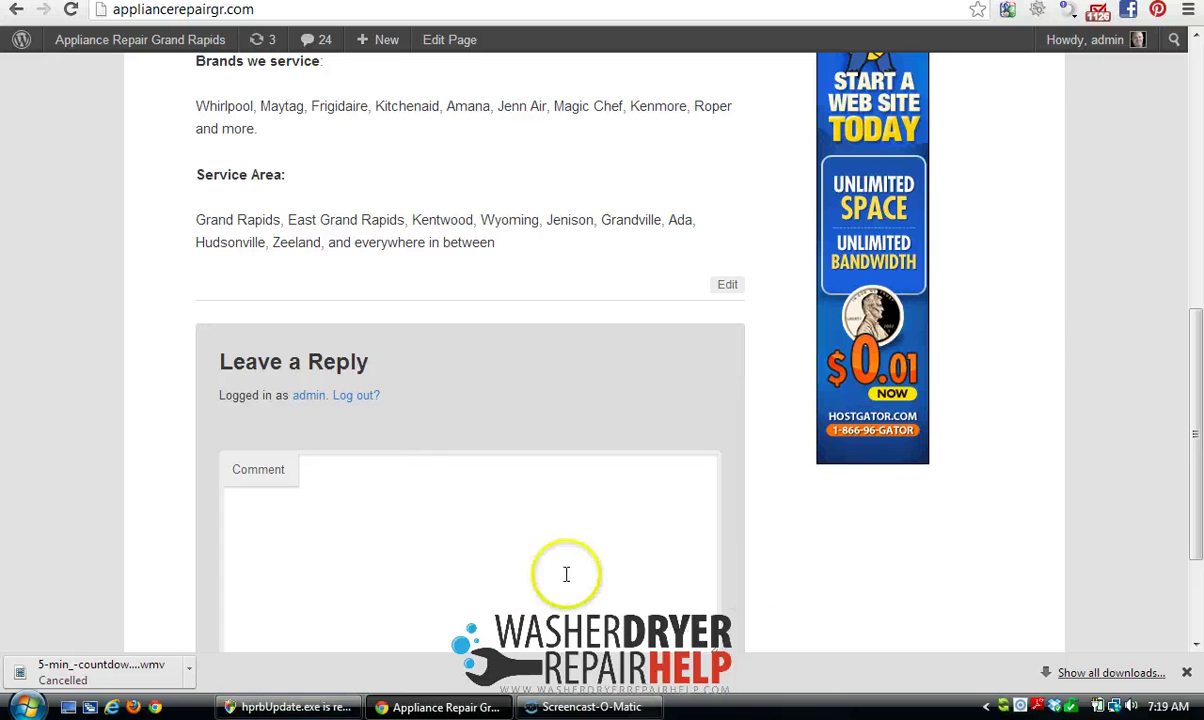
pyautogui.moveTo(1197, 422); pyautogui.dragTo(1197, 205)
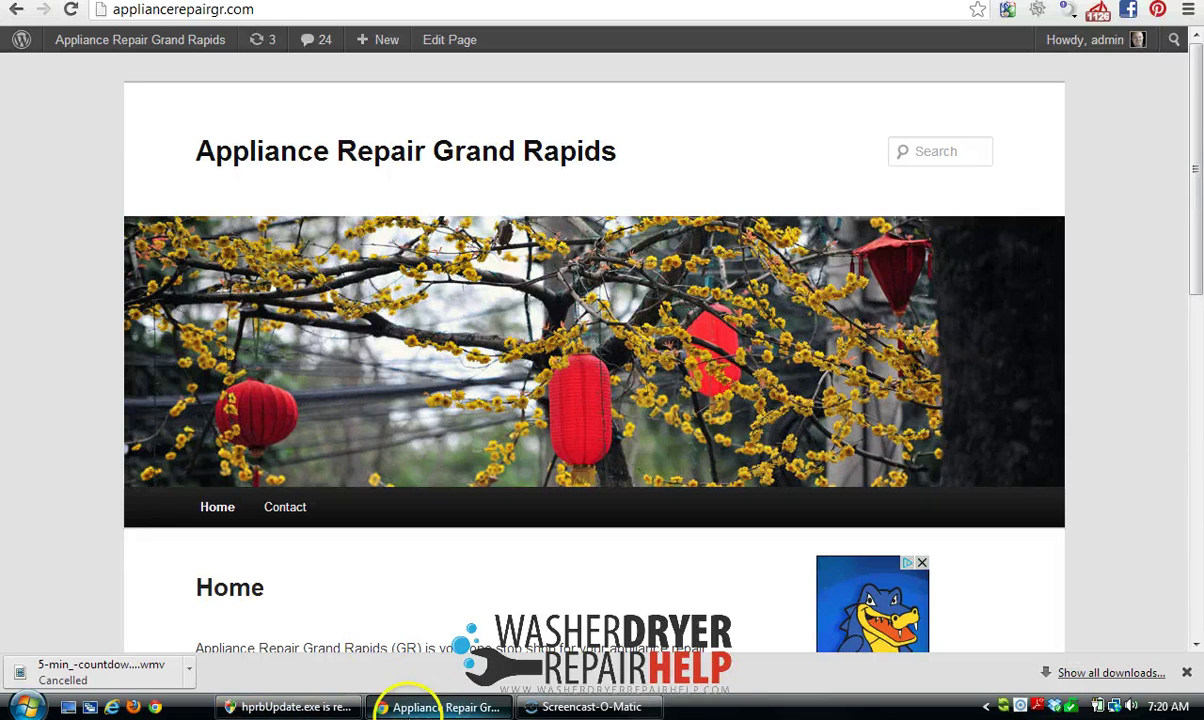
pyautogui.moveTo(400, 710)
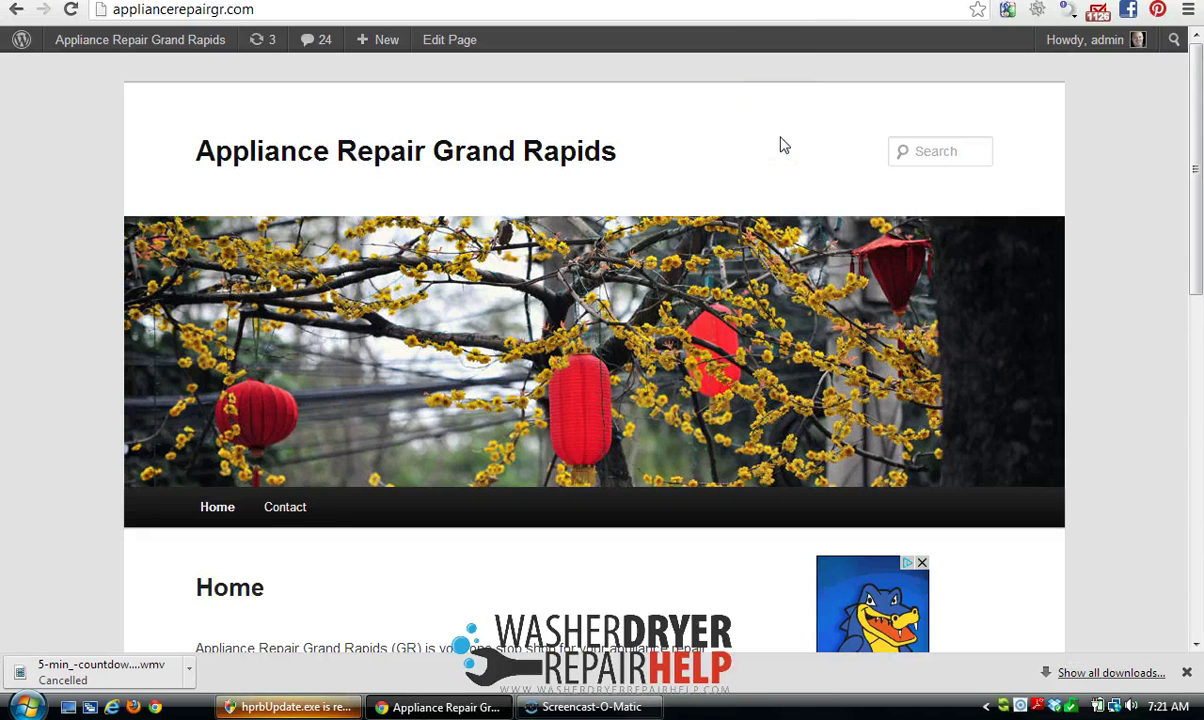
# - View the home page's source code and examine its title tag, site-title heading and entry content
pyautogui.click(503, 170)
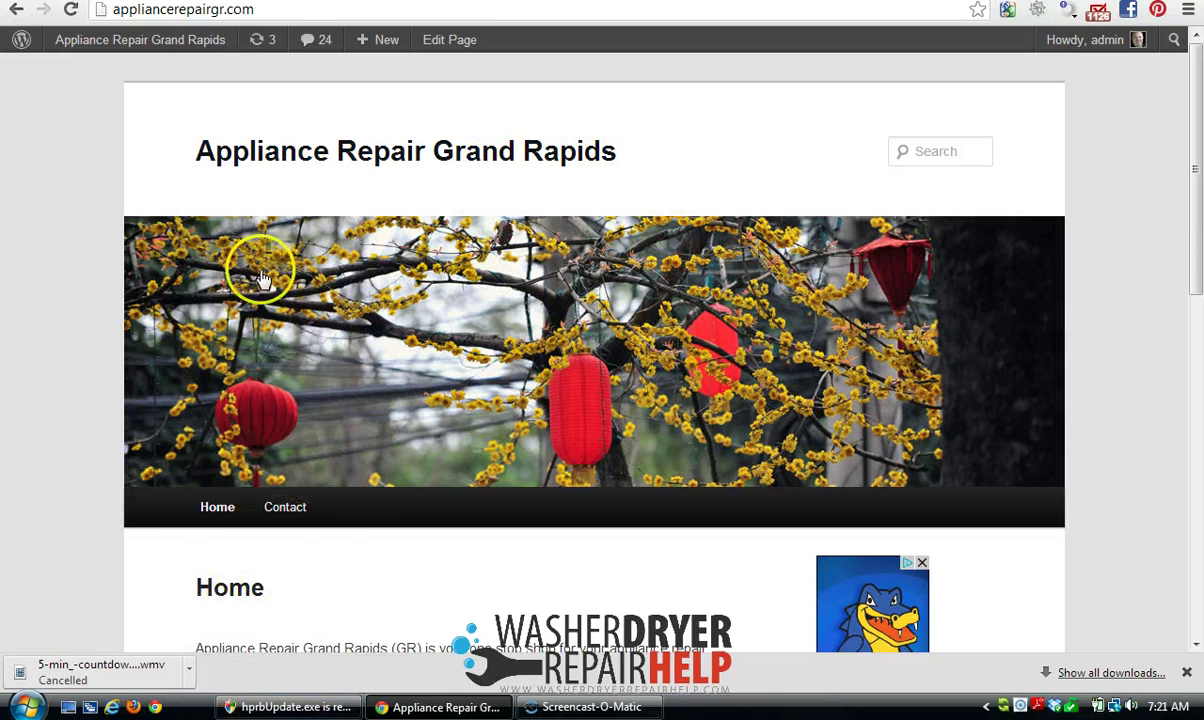
pyautogui.rightClick(758, 155)
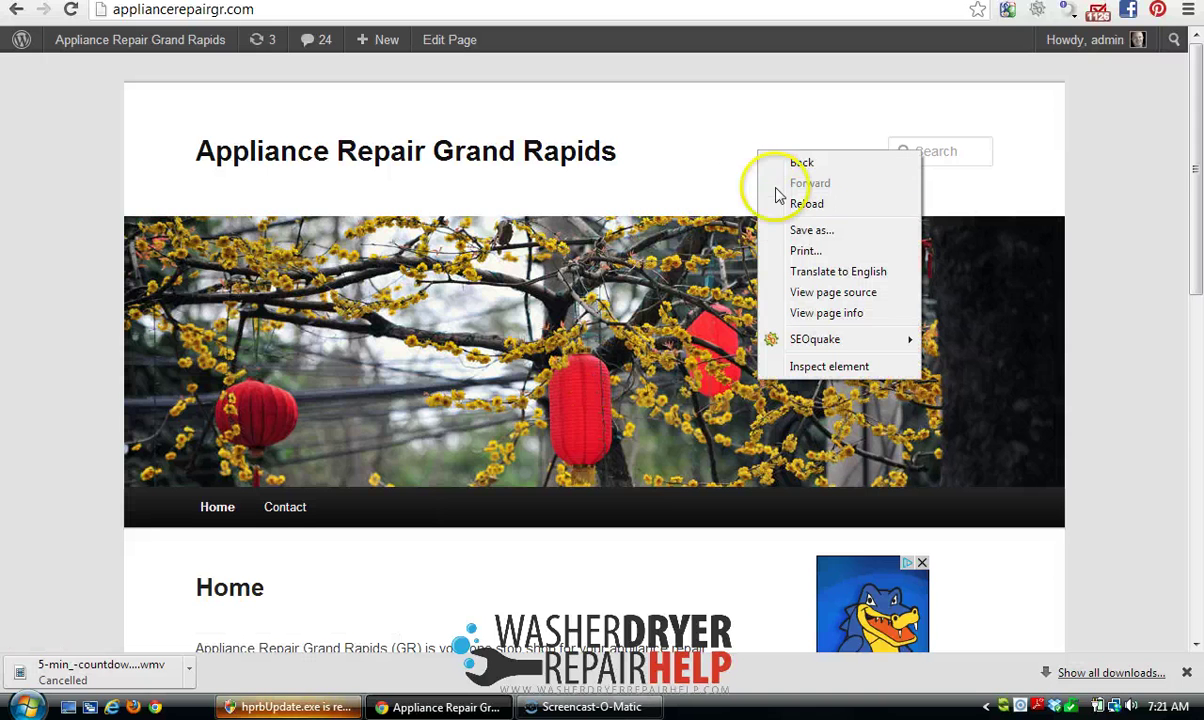
pyautogui.click(824, 292)
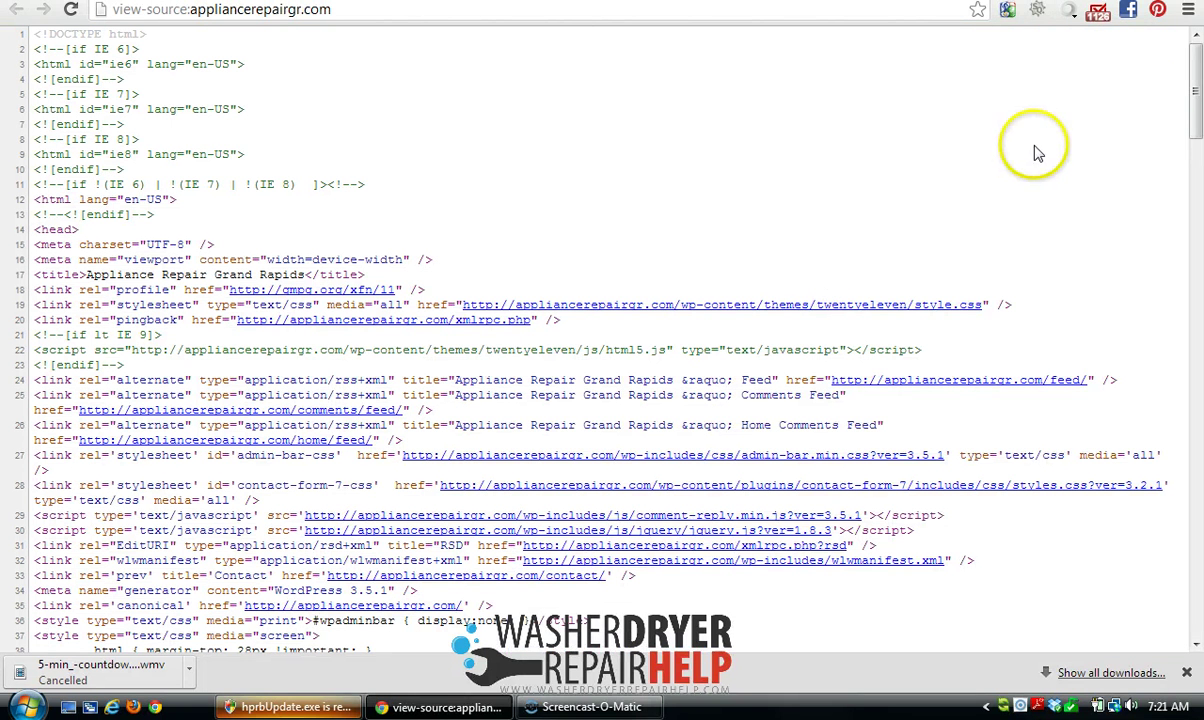
pyautogui.moveTo(1198, 92); pyautogui.dragTo(1198, 172)
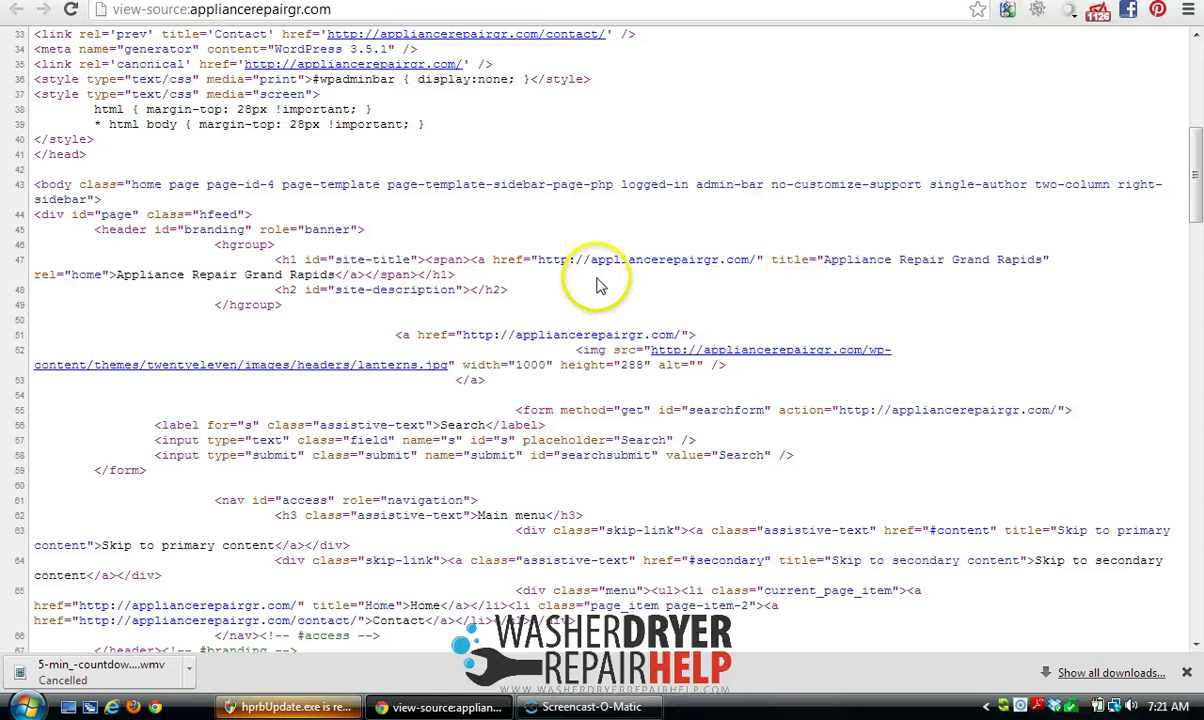
pyautogui.hotkey('ctrl', 'w')
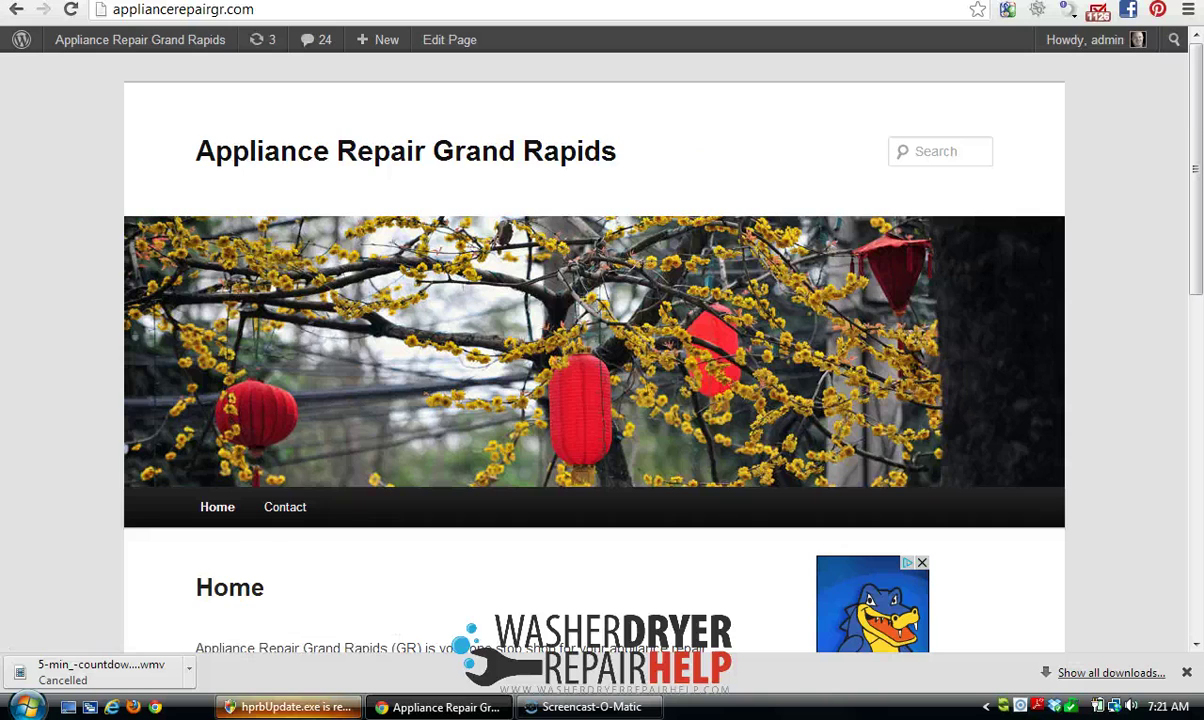
pyautogui.hotkey('ctrl', 'shift', 't')
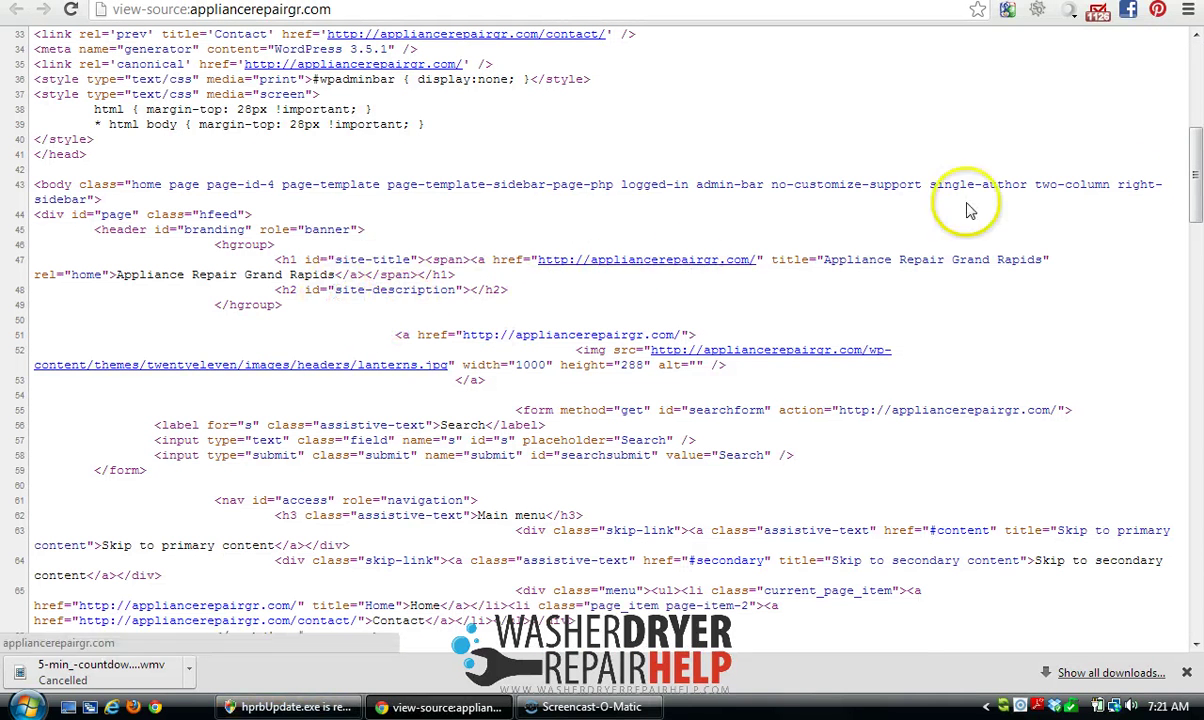
pyautogui.moveTo(1198, 175); pyautogui.dragTo(1126, 190)
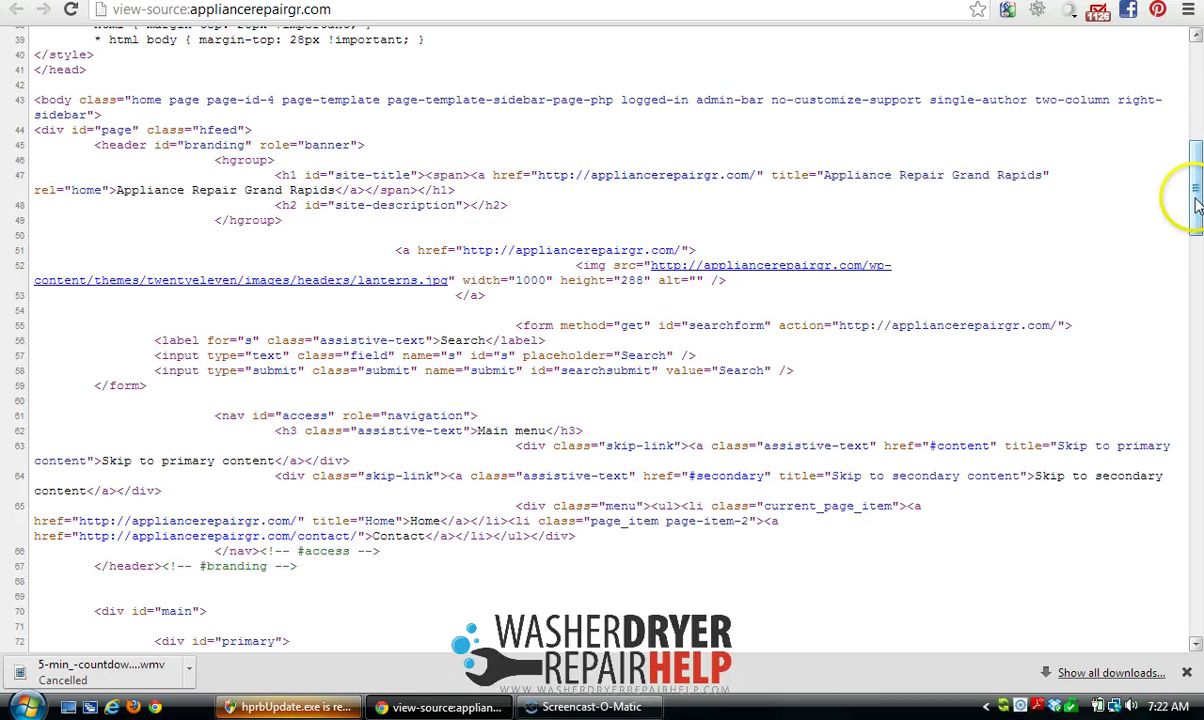
pyautogui.moveTo(1197, 200); pyautogui.dragTo(1197, 264)
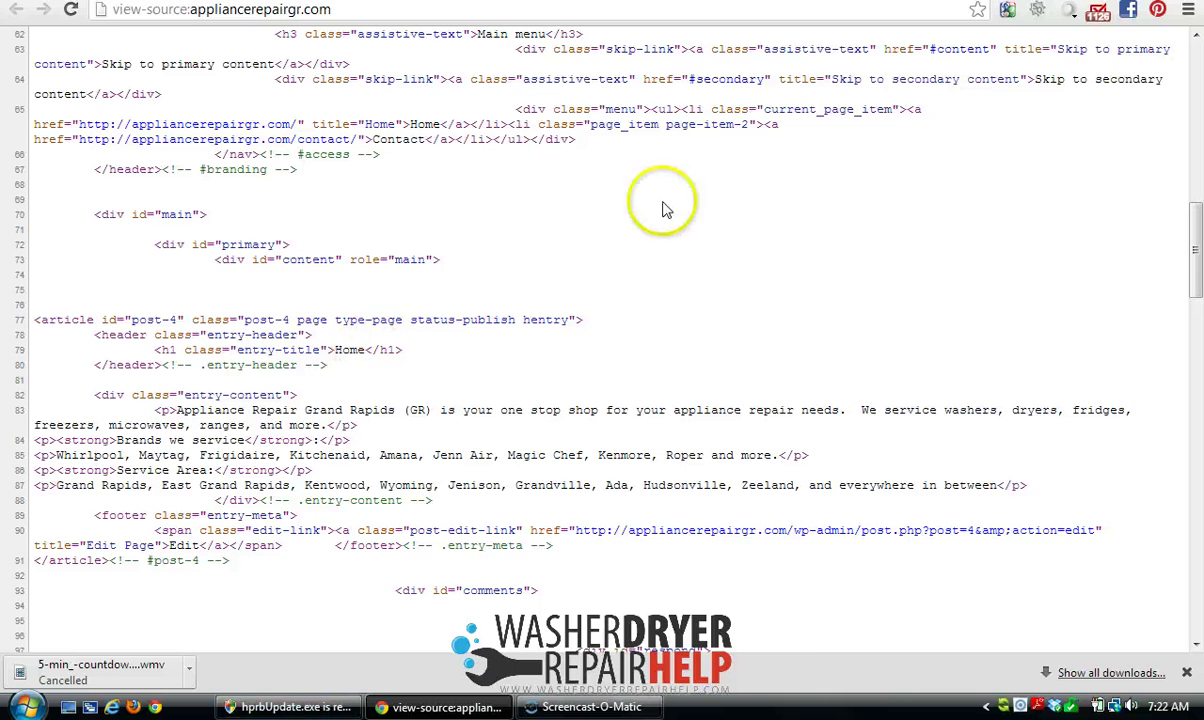
# - Return to the live home page and review its site title, header image and page heading
pyautogui.click(330, 0)
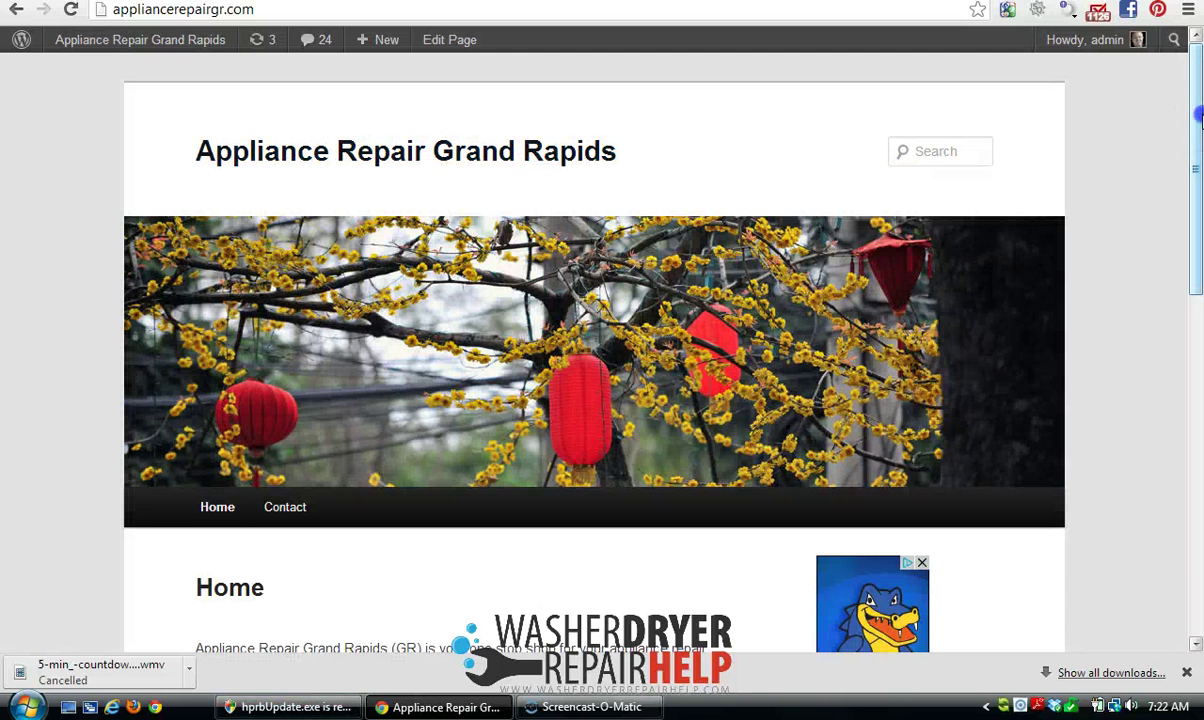
pyautogui.moveTo(1196, 125); pyautogui.dragTo(1197, 192)
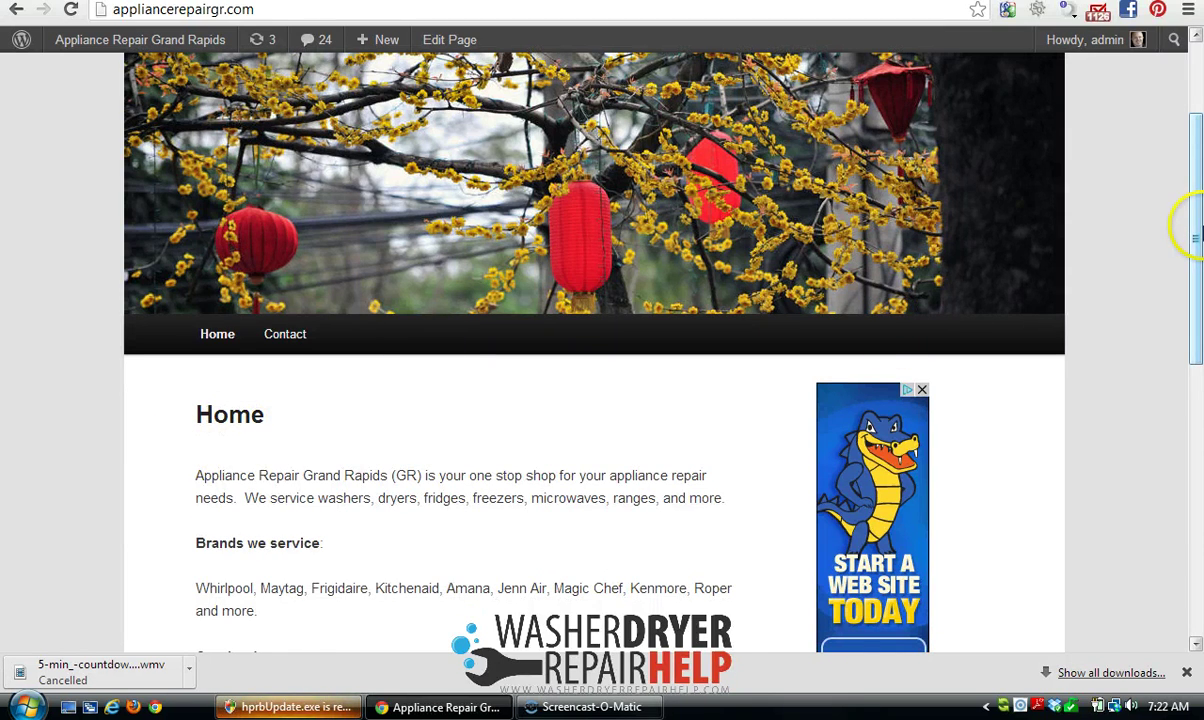
pyautogui.moveTo(1196, 237); pyautogui.dragTo(1197, 145)
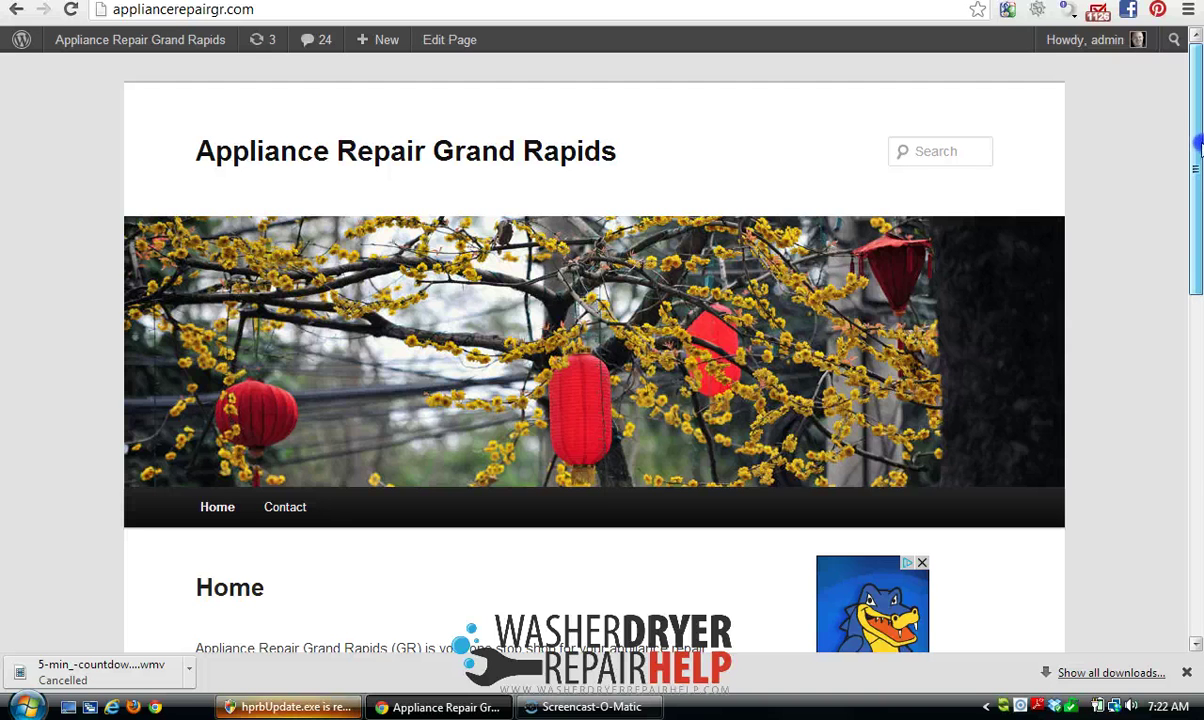
pyautogui.moveTo(1197, 147)
pyautogui.mouseDown()
pyautogui.moveTo(1197, 315)
pyautogui.moveTo(1197, 157)
pyautogui.mouseUp()
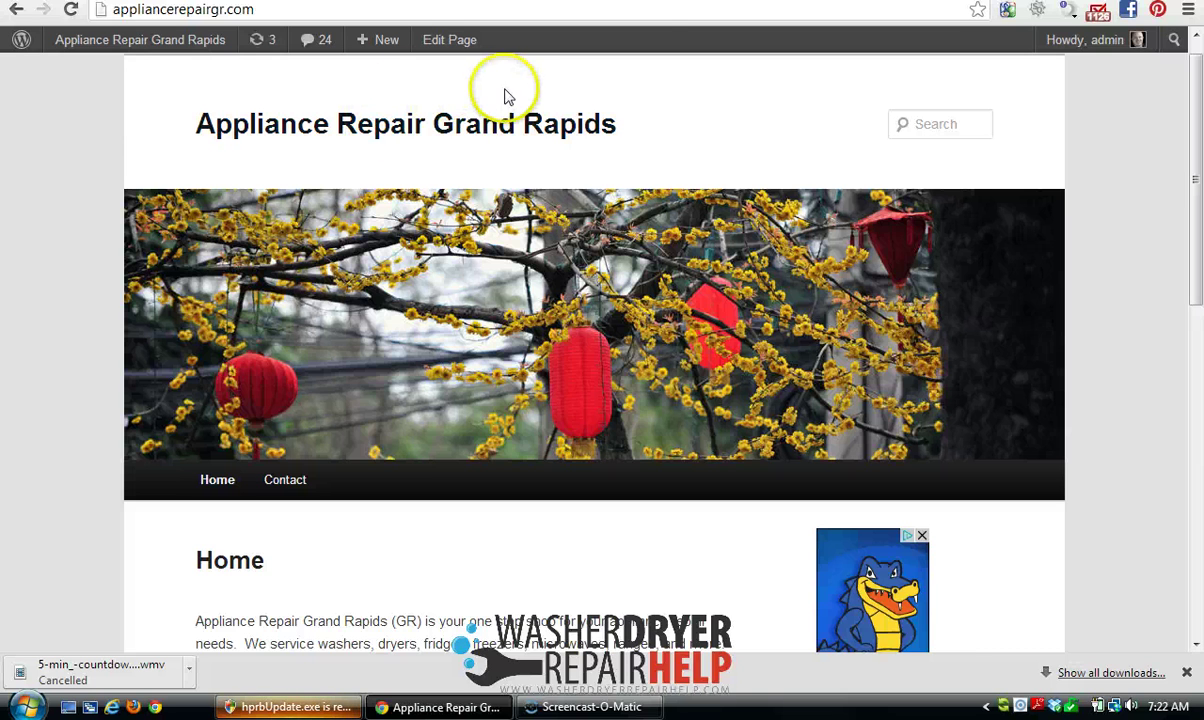
# - Edit the Home page's title to "Appliance Repair Grand rapids", update the page and view it on the site
pyautogui.click(447, 44)
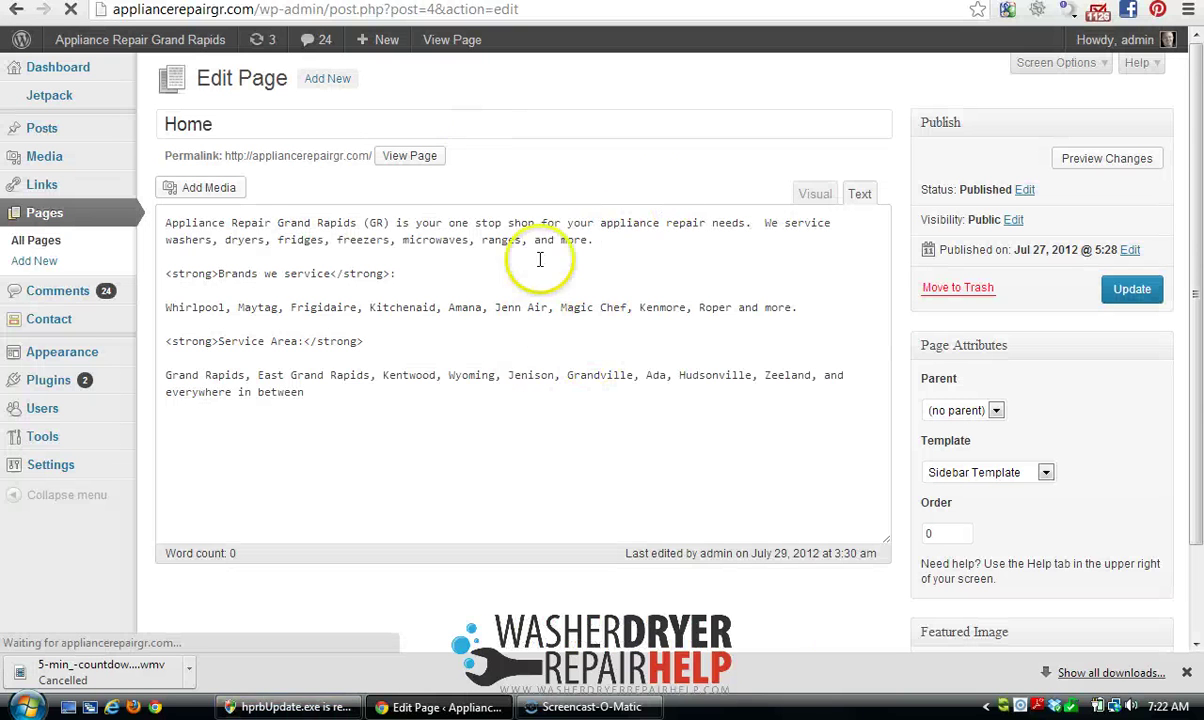
pyautogui.click(226, 124)
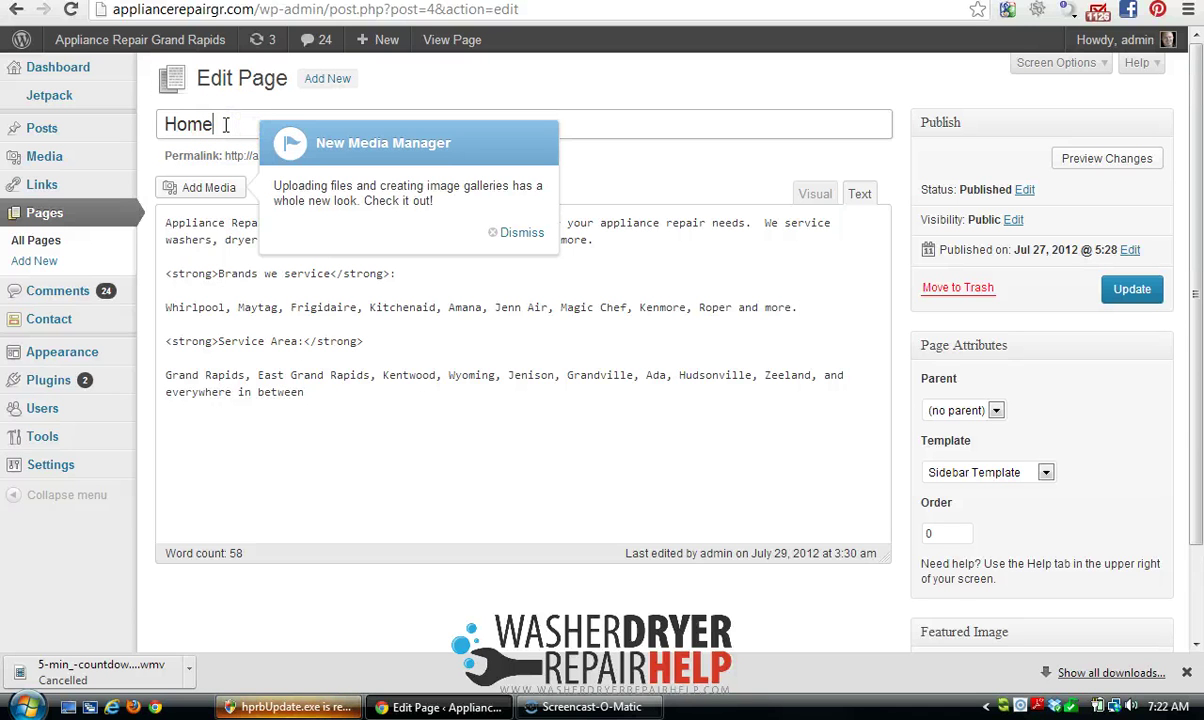
pyautogui.press('BackSpace')
pyautogui.write('Appliance R')
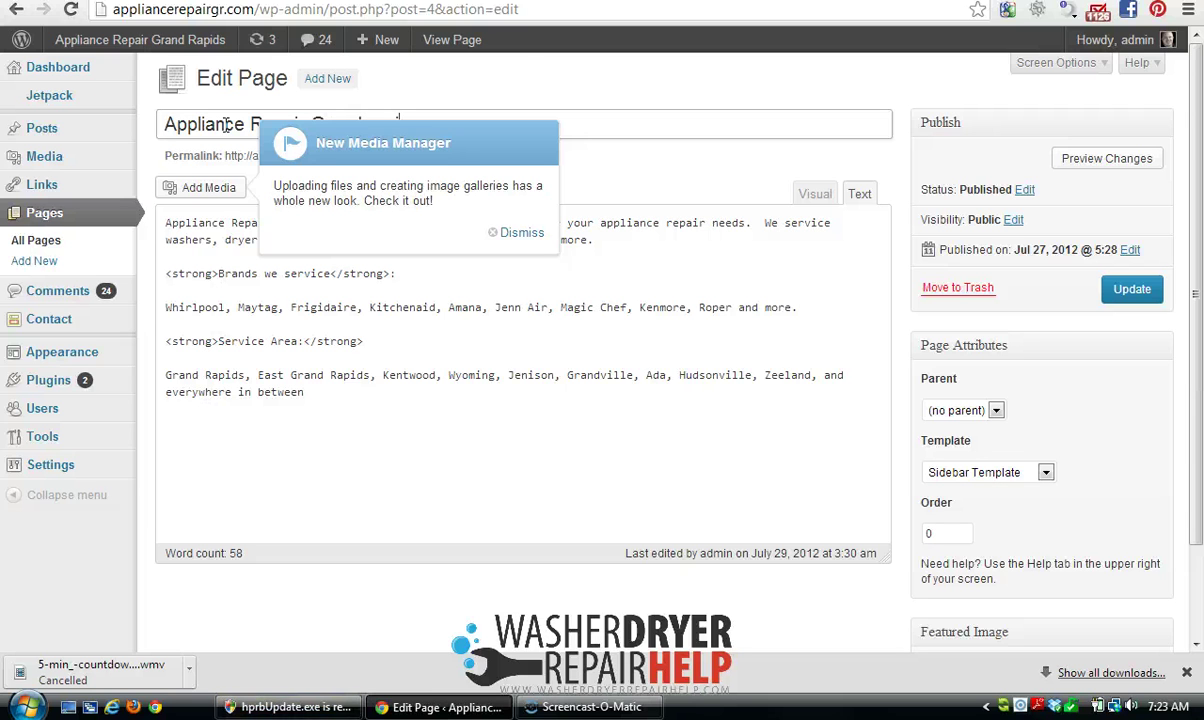
pyautogui.click(1122, 292)
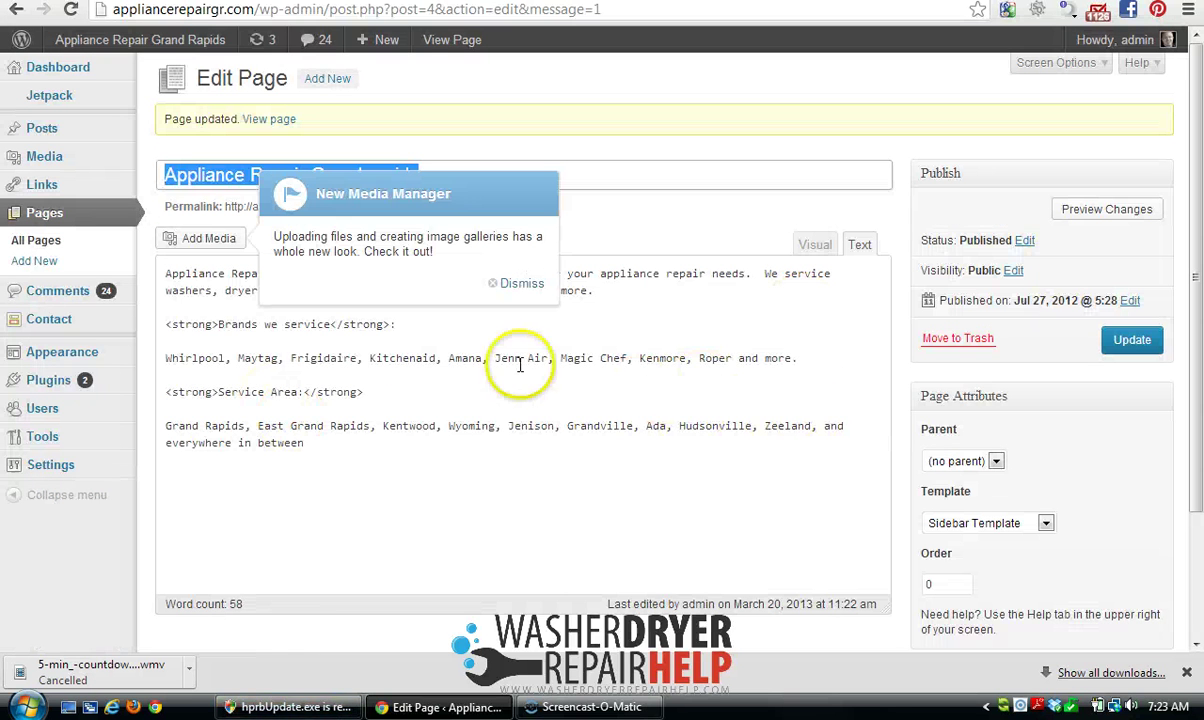
pyautogui.click(470, 48)
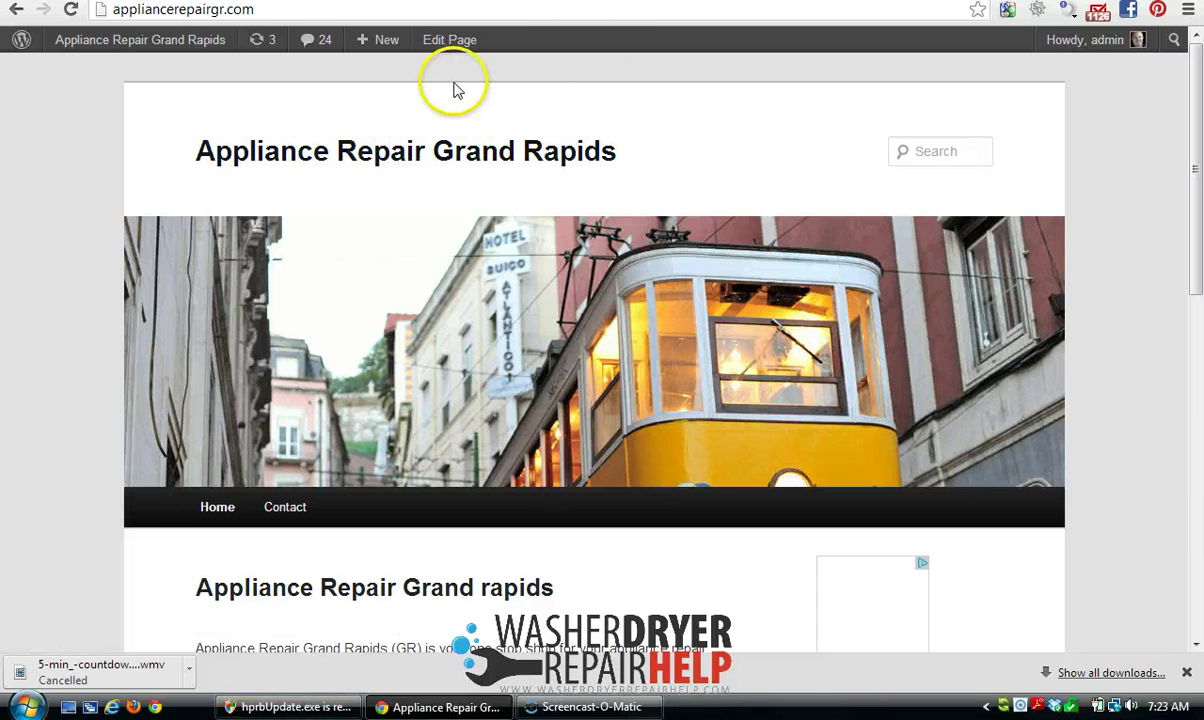
# - Open the theme's custom header settings from the WordPress dashboard and turn off showing header text with the image
pyautogui.moveTo(113, 42)
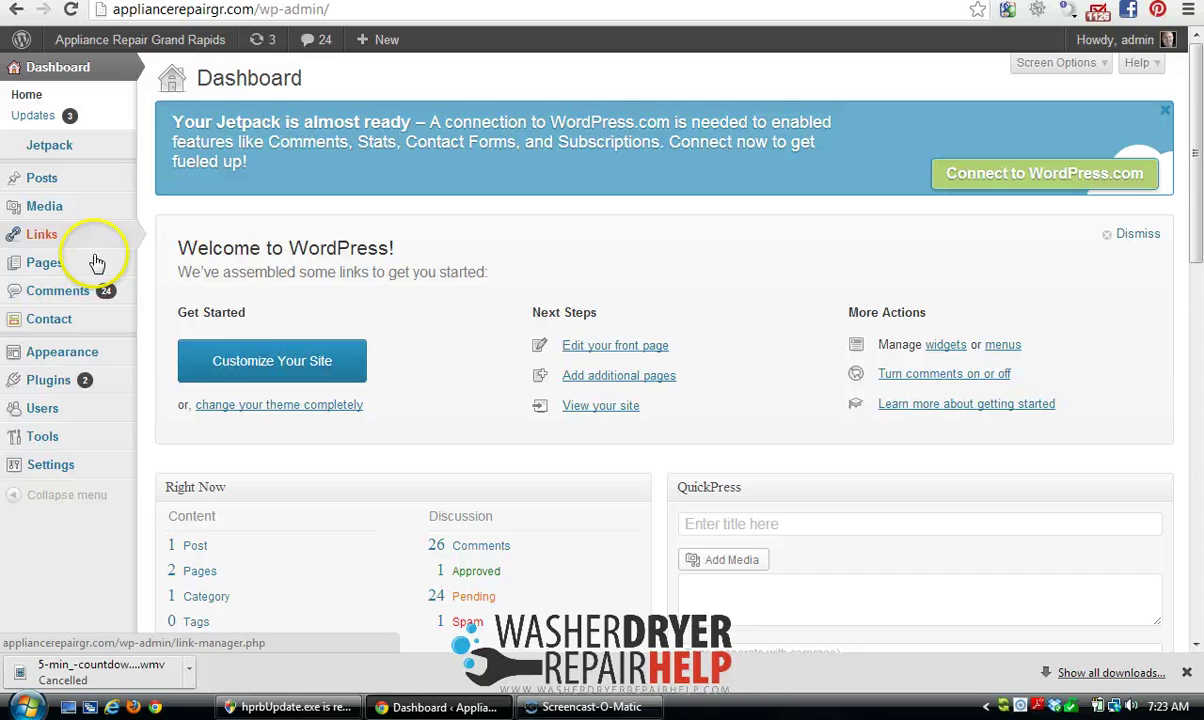
pyautogui.moveTo(79, 262)
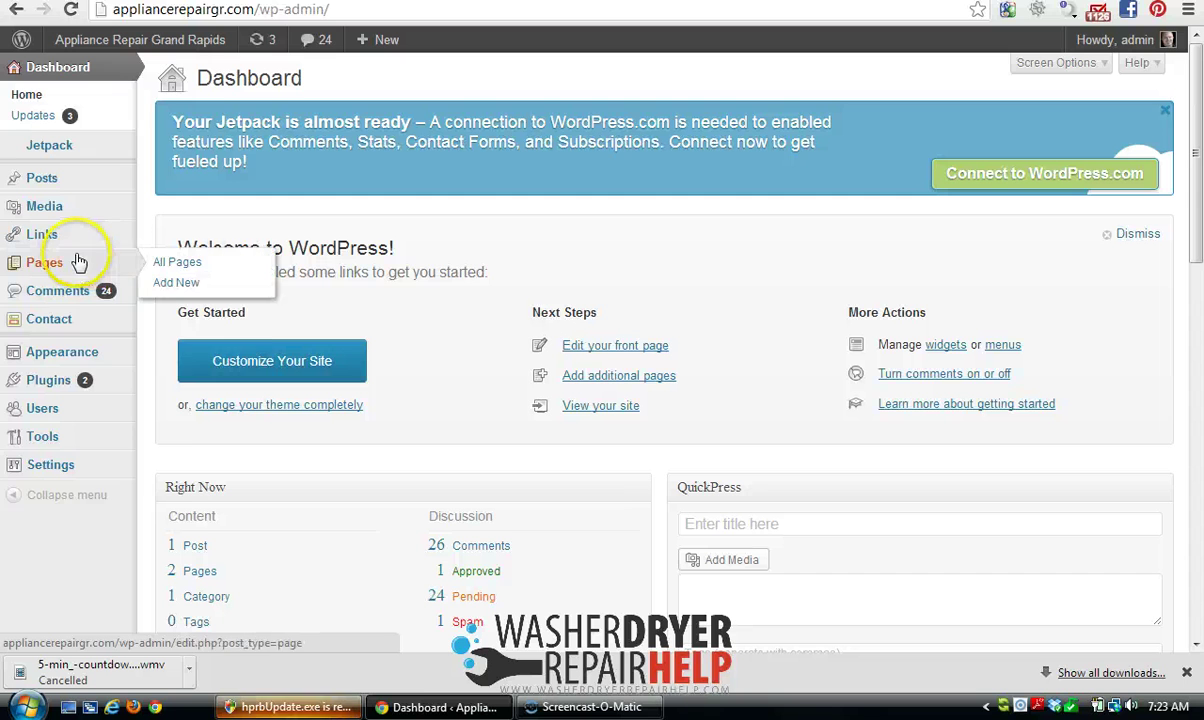
pyautogui.moveTo(83, 352)
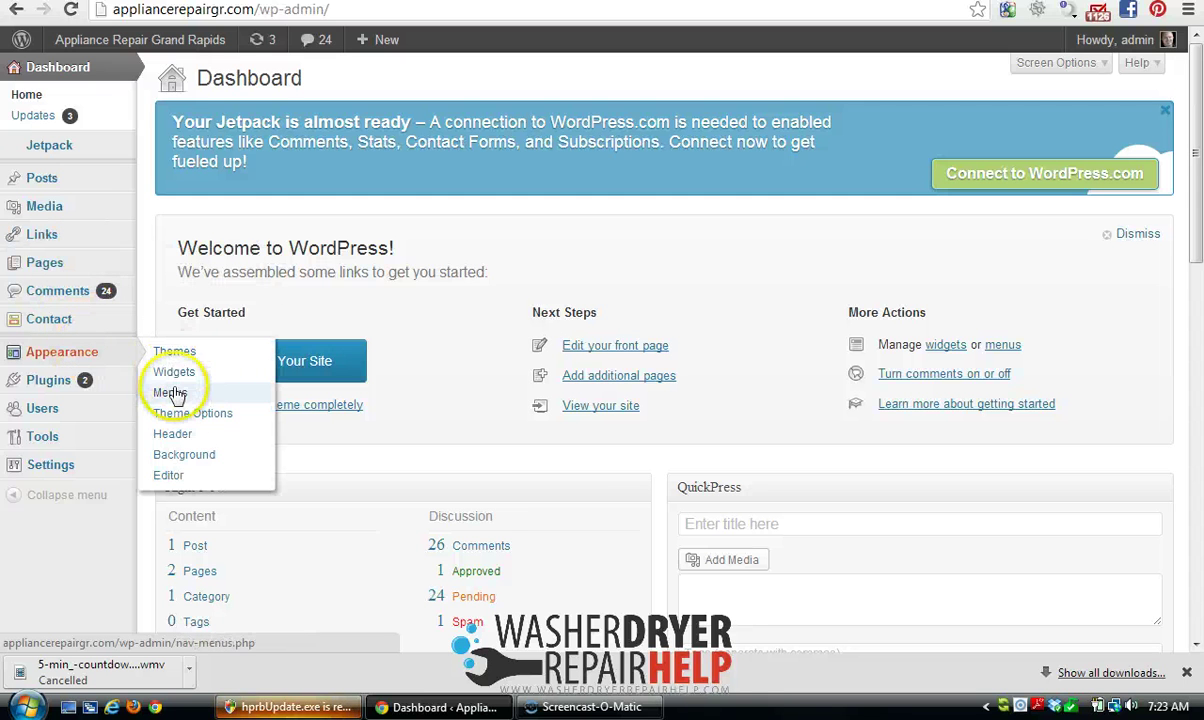
pyautogui.click(192, 439)
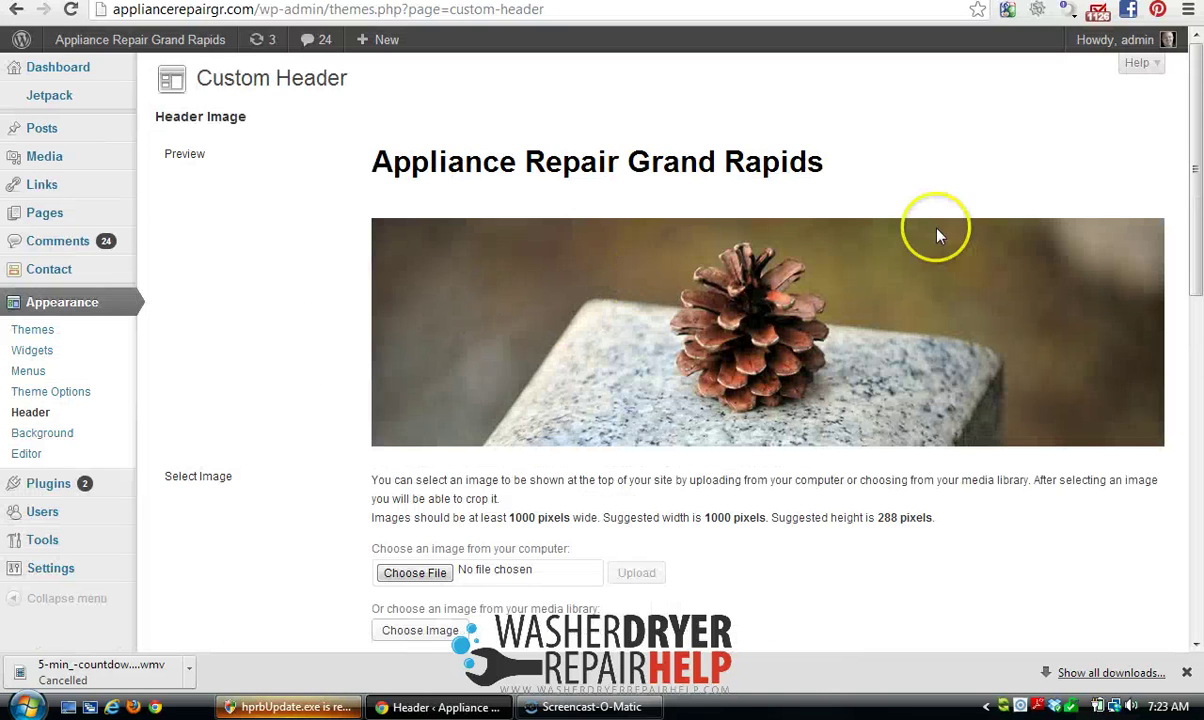
pyautogui.moveTo(1195, 168); pyautogui.dragTo(1197, 466)
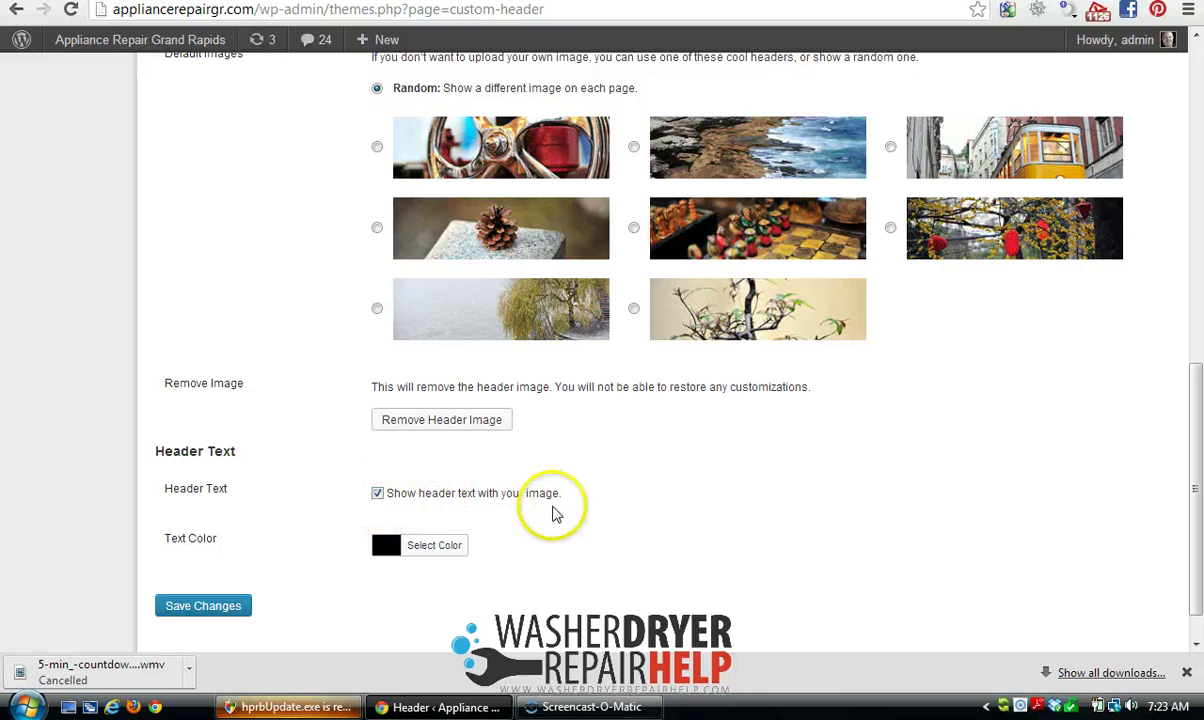
pyautogui.click(377, 494)
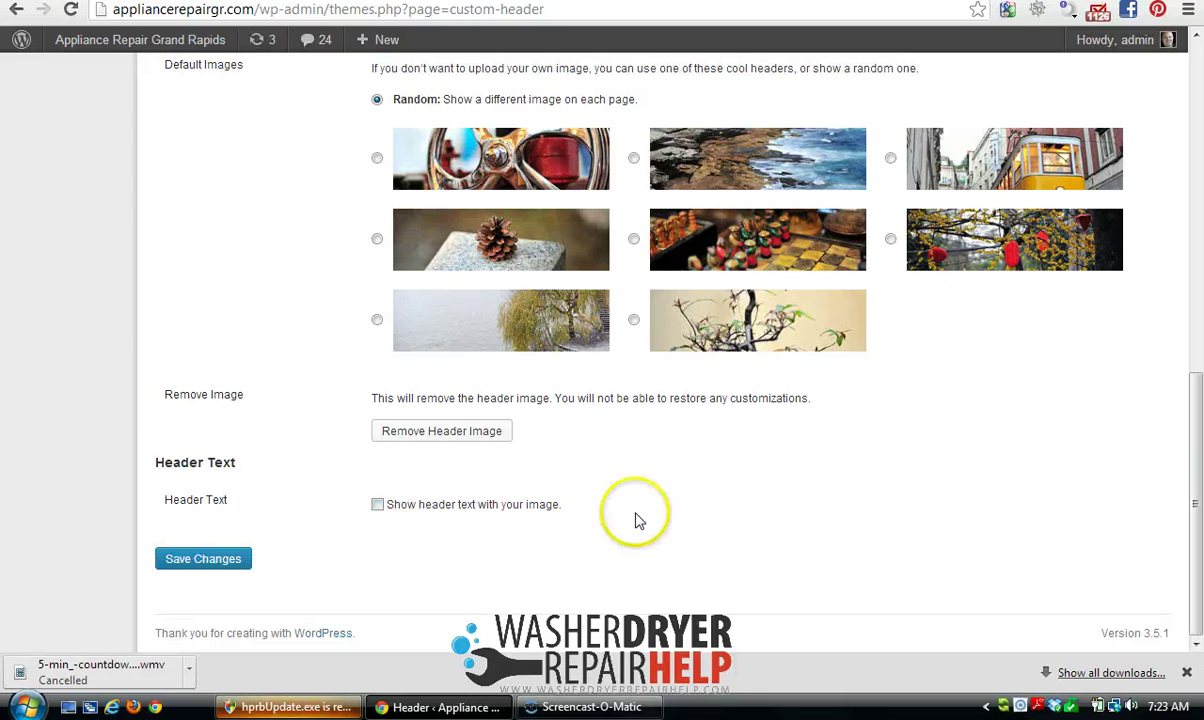
pyautogui.moveTo(1198, 500); pyautogui.dragTo(1196, 385)
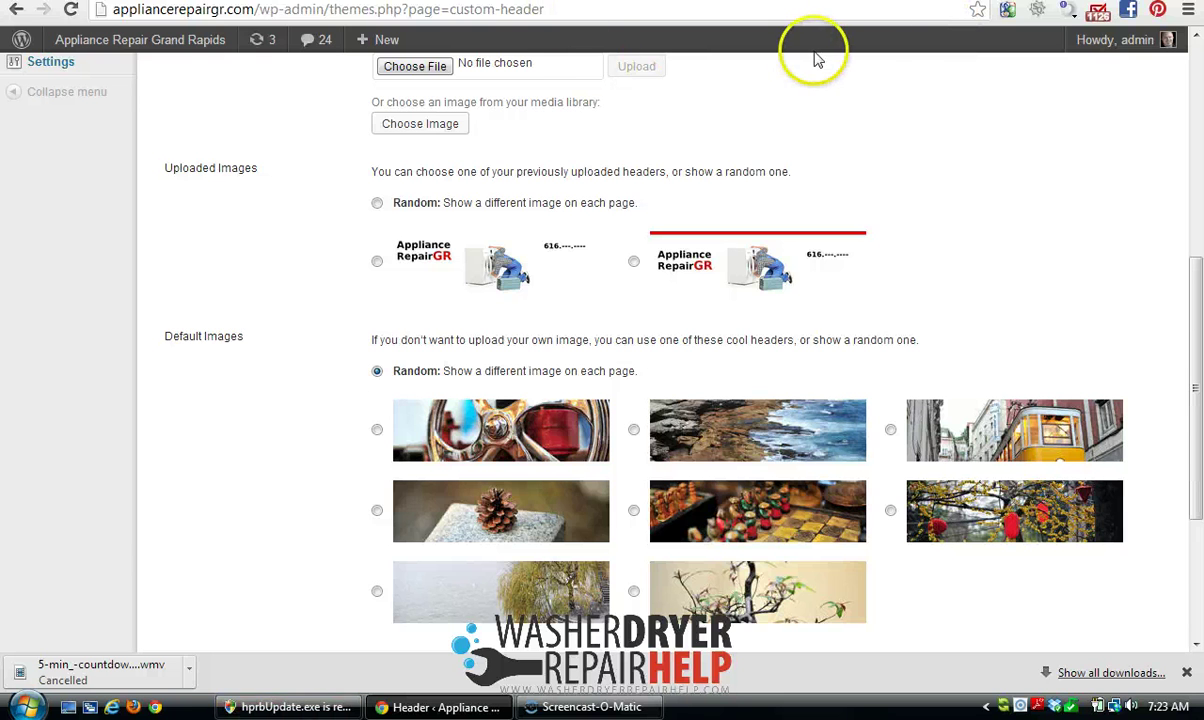
# - Load the live home page at appliancerepairgr.com in the browser tab that shows the page source
pyautogui.hotkey('ctrl', 'Tab')
pyautogui.click(800, 9)
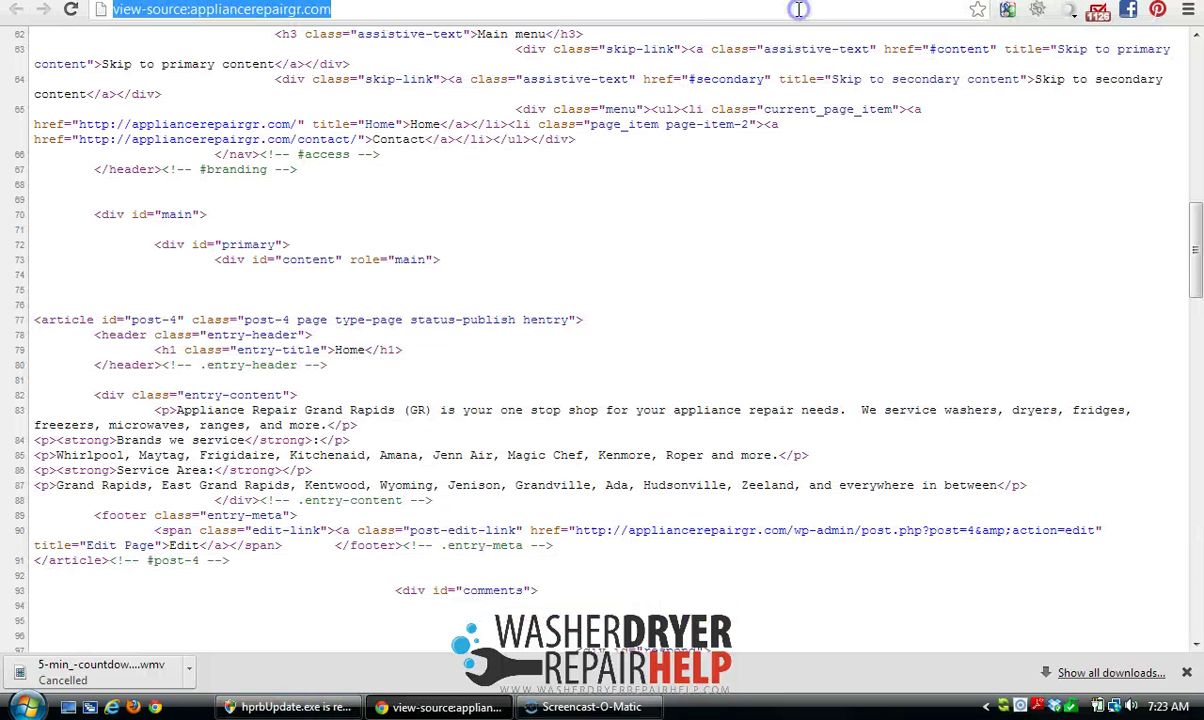
pyautogui.write('app')
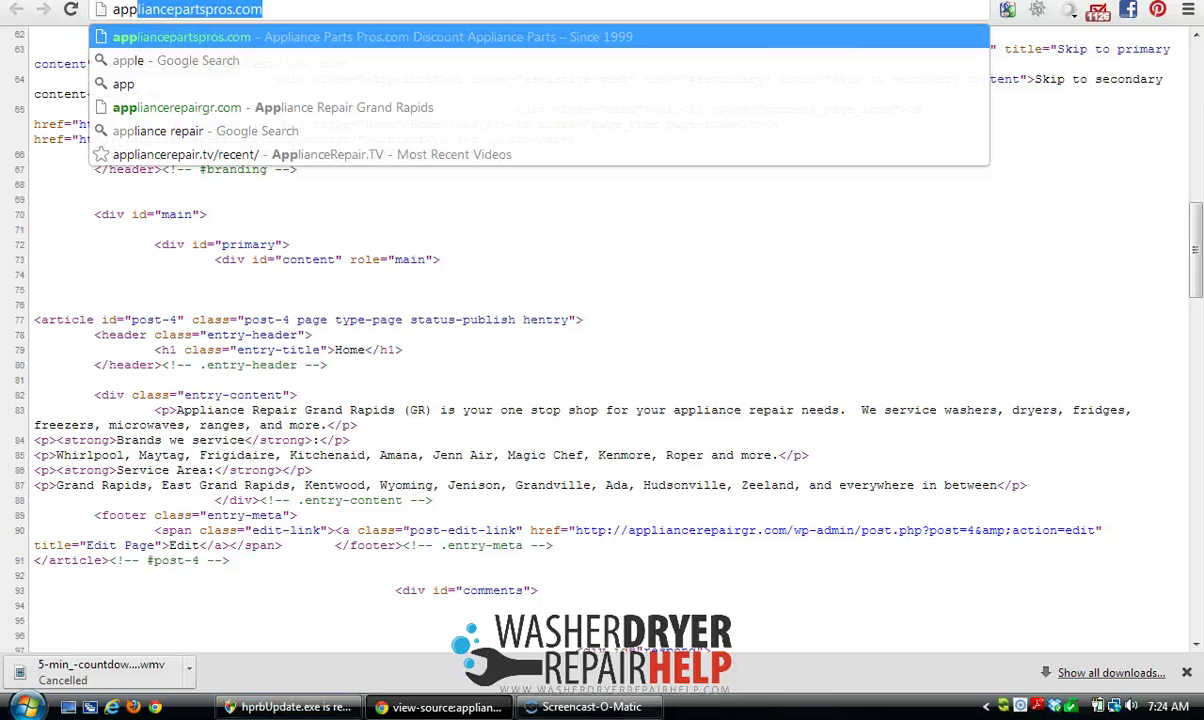
pyautogui.write('lian')
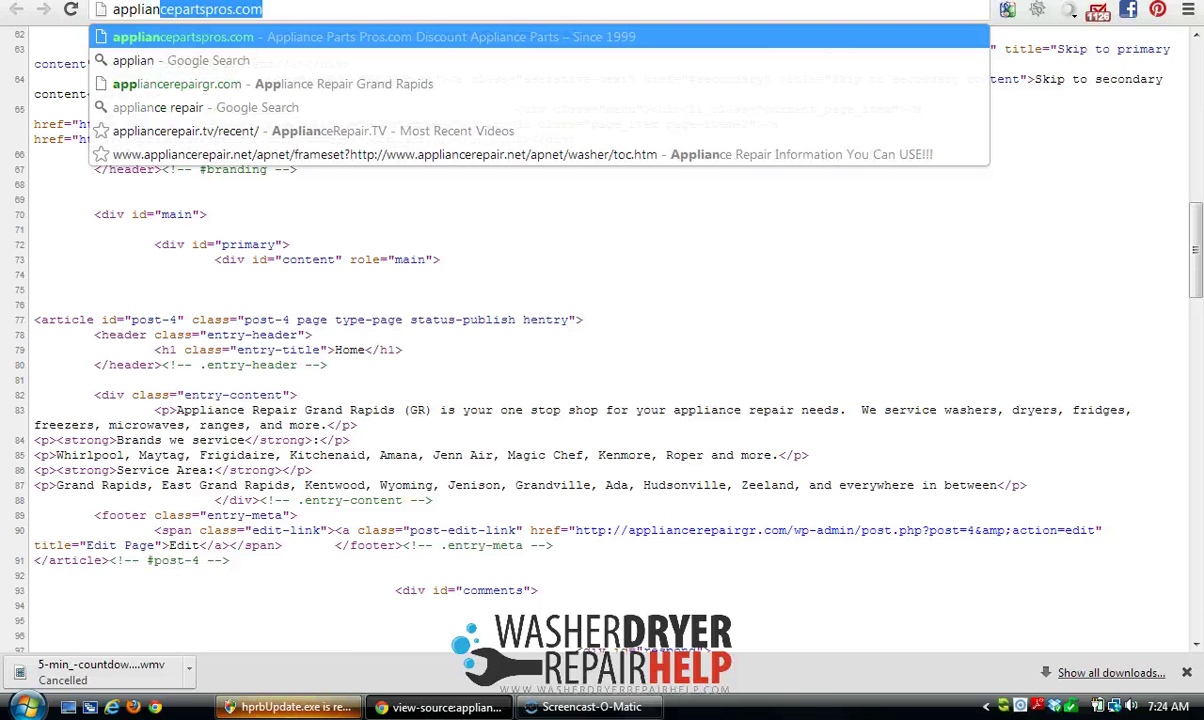
pyautogui.press('BackSpace')
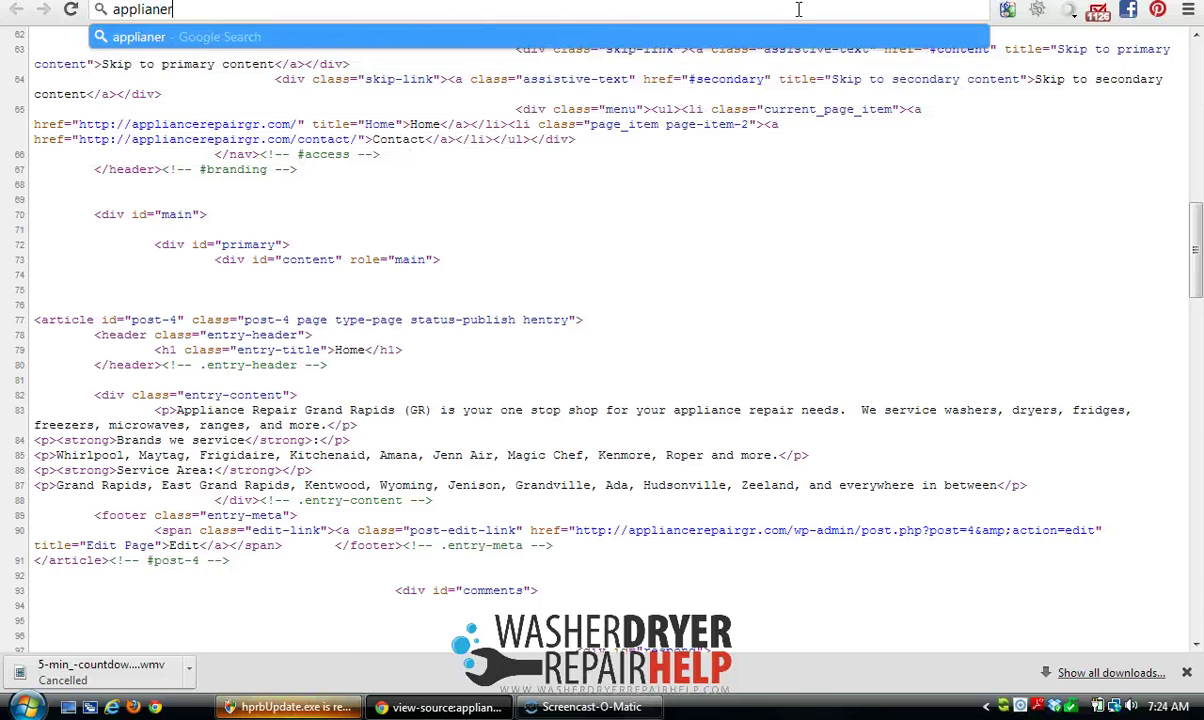
pyautogui.write('cerepairgr.com')
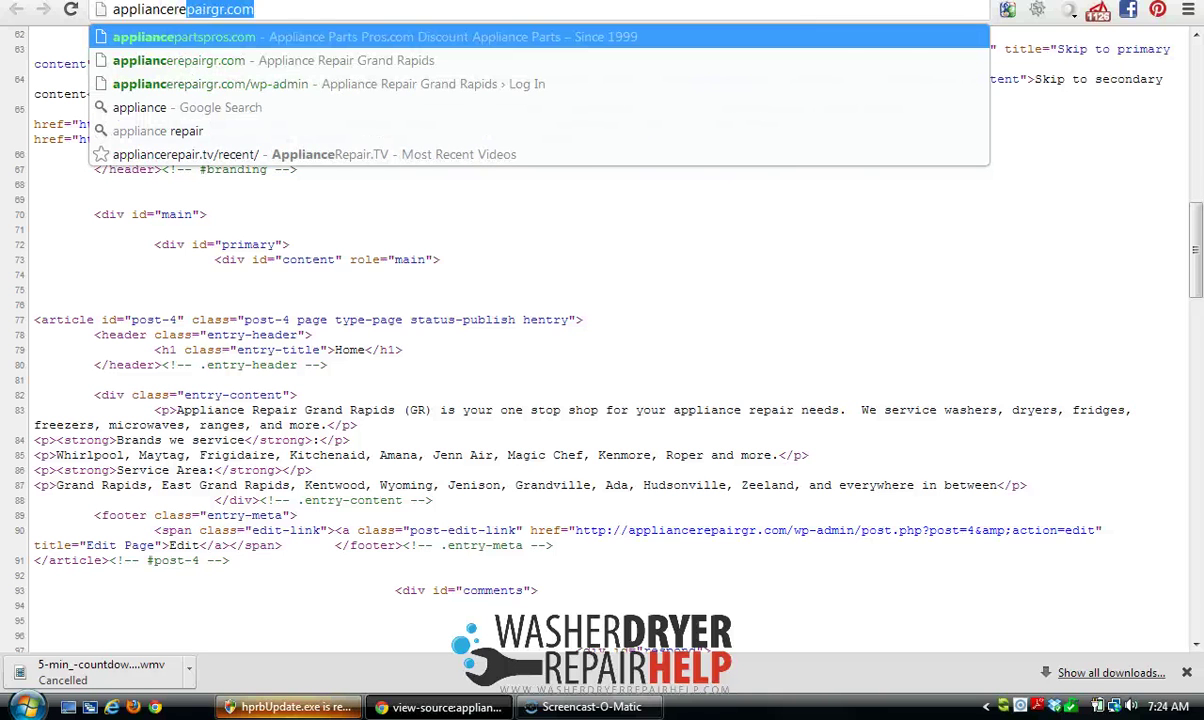
pyautogui.press('Right')
pyautogui.press('Return')
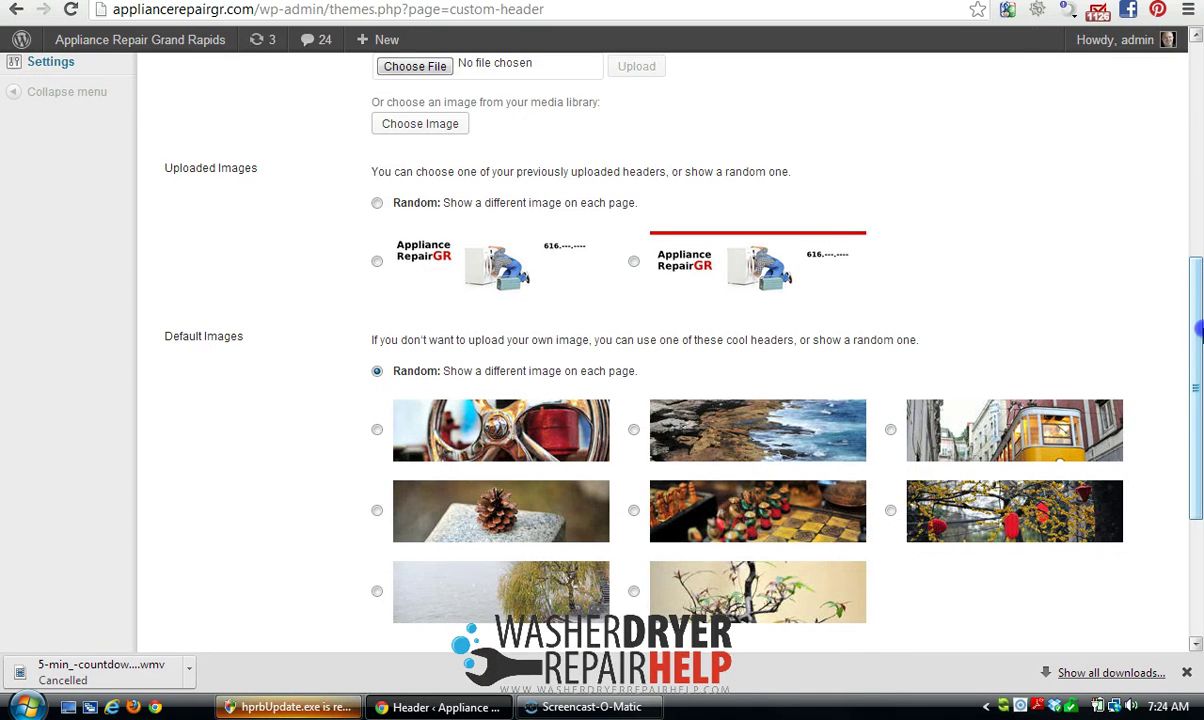
# - Select the previously uploaded Appliance RepairGR header image with the red bar and save the header changes
pyautogui.scroll(2, 1190, 288)
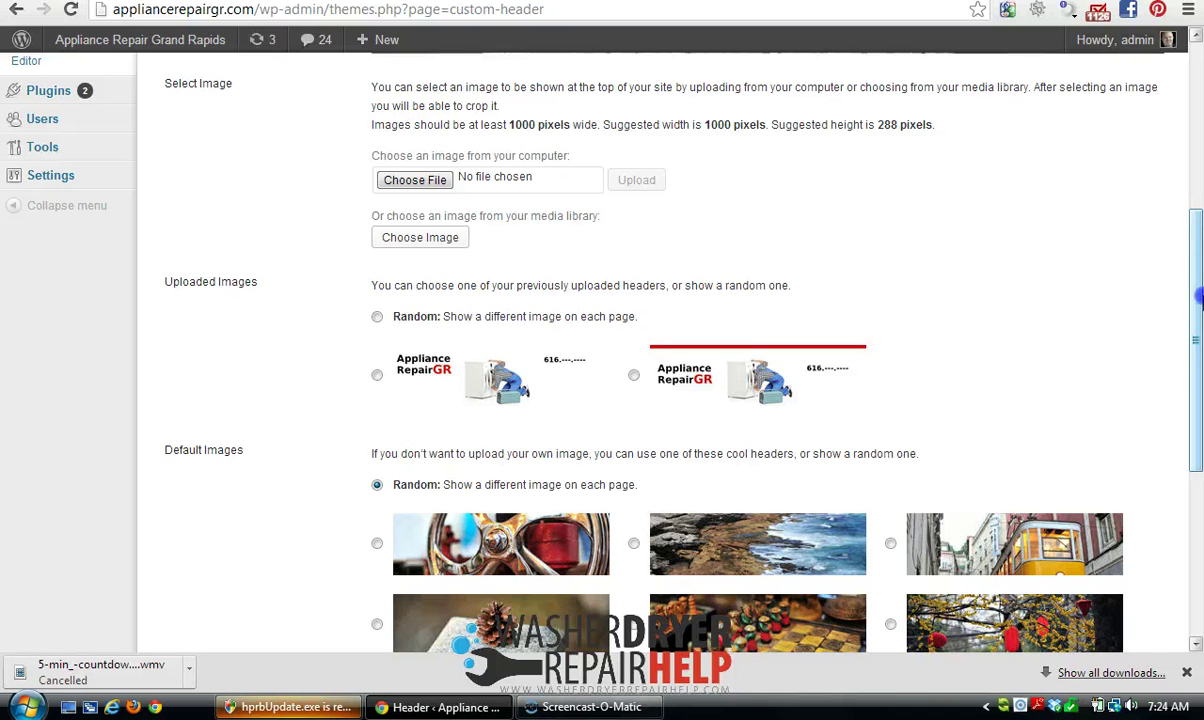
pyautogui.scroll(1, 1197, 296)
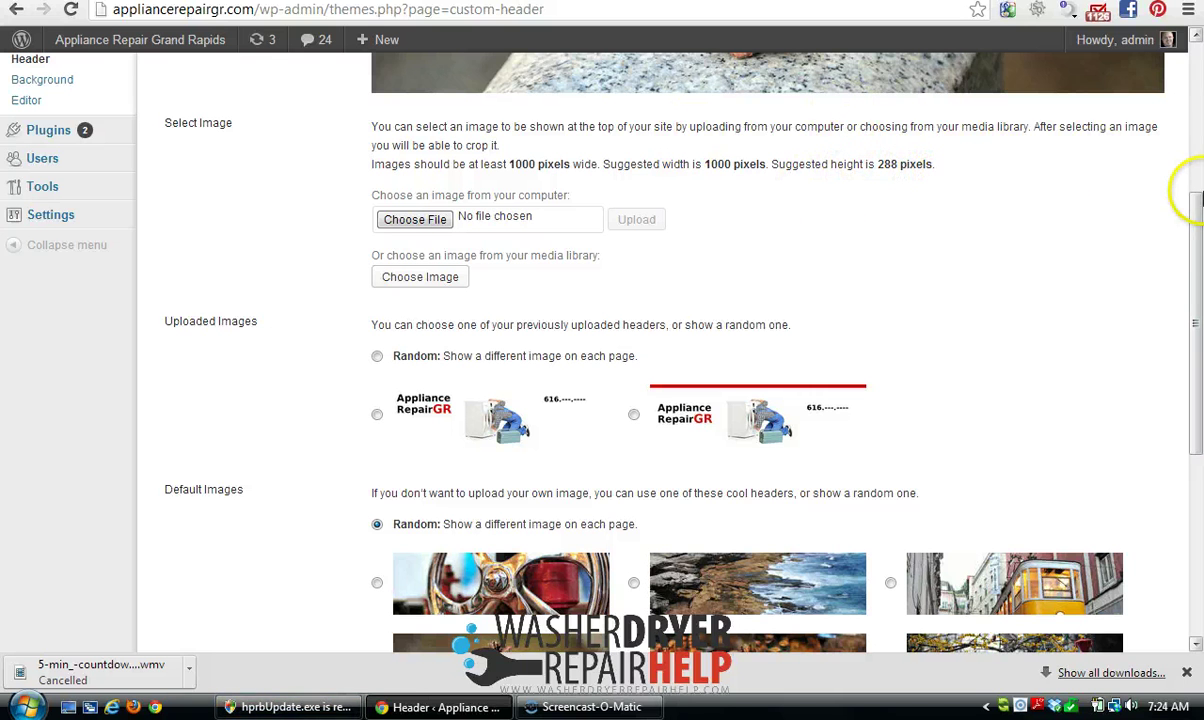
pyautogui.scroll(-1, 1000, 220)
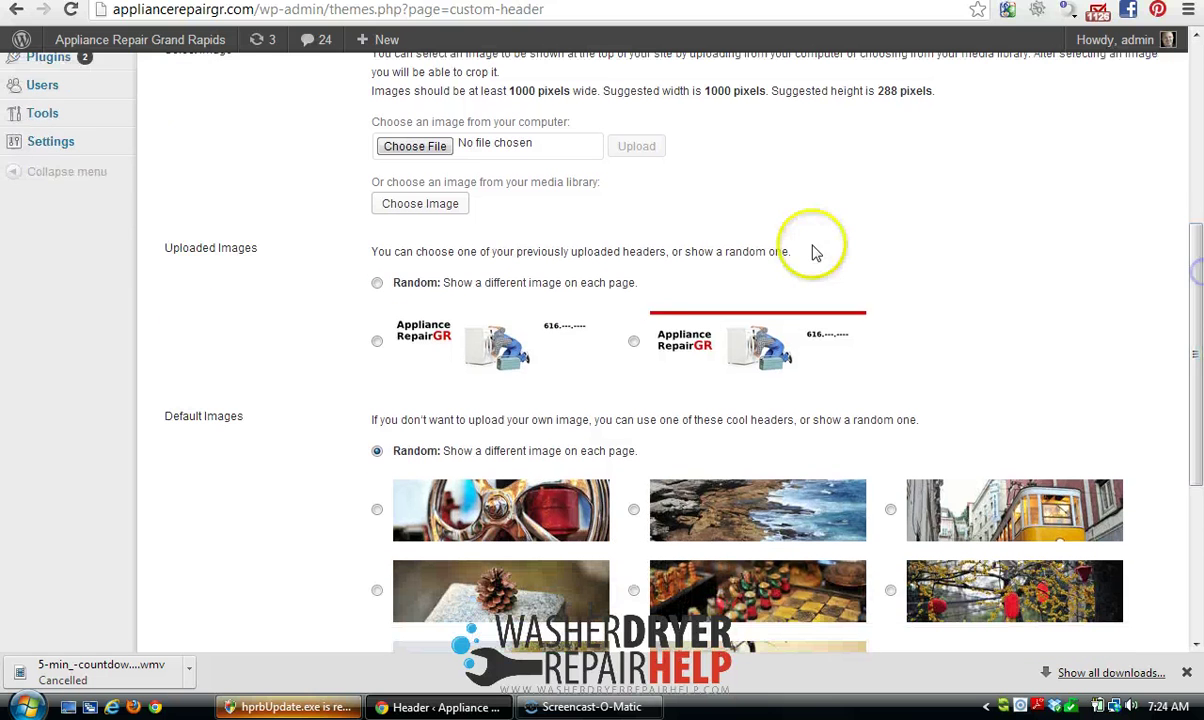
pyautogui.click(634, 344)
pyautogui.scroll(-2, 1000, 300)
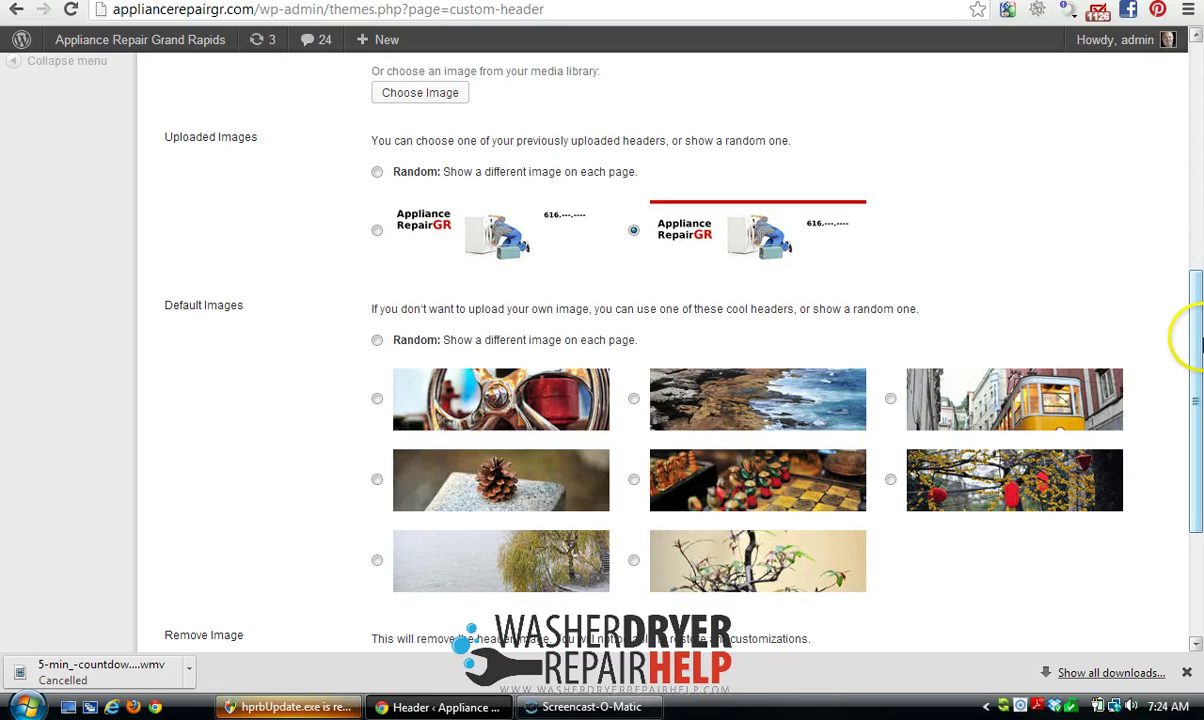
pyautogui.moveTo(1197, 340)
pyautogui.mouseDown()
pyautogui.moveTo(1198, 400)
pyautogui.moveTo(1197, 340)
pyautogui.mouseUp()
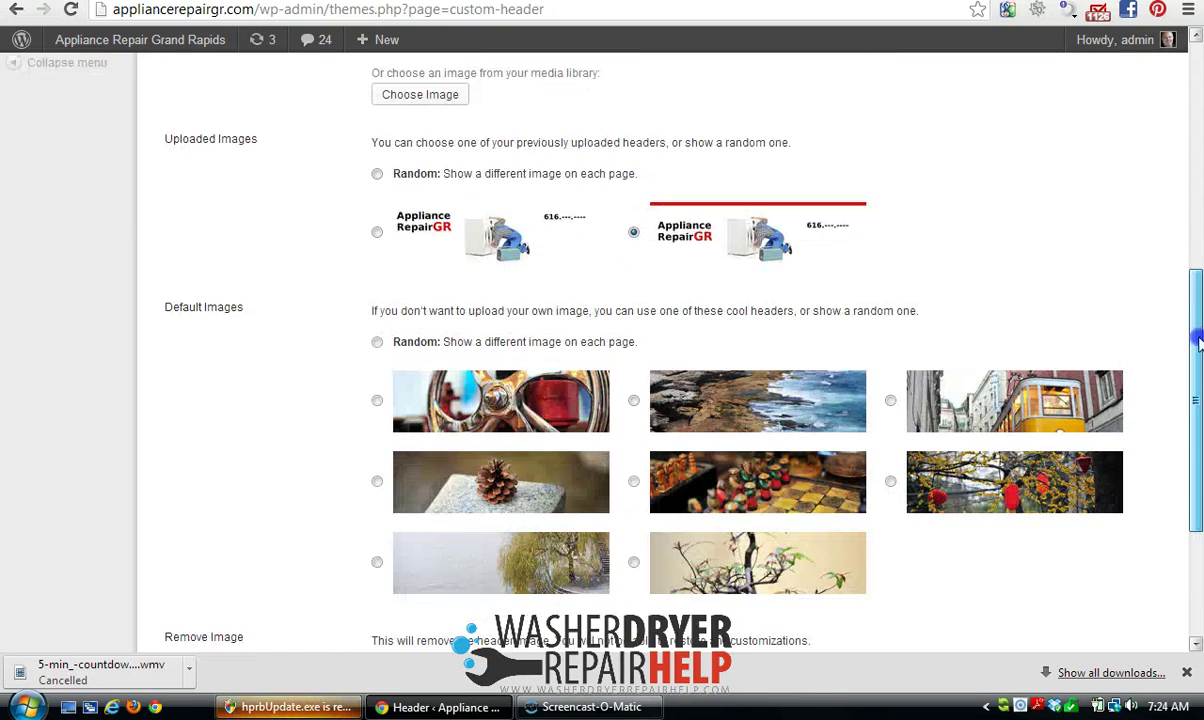
pyautogui.scroll(1, 1120, 300)
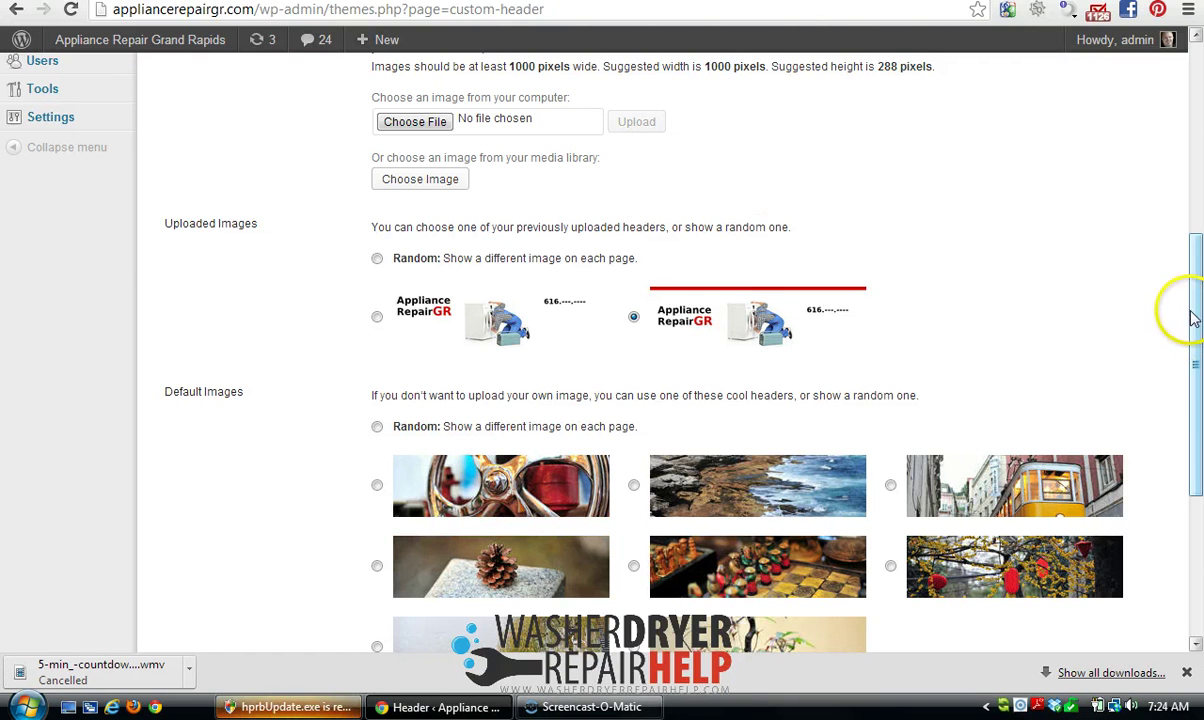
pyautogui.moveTo(1193, 318); pyautogui.dragTo(1197, 466)
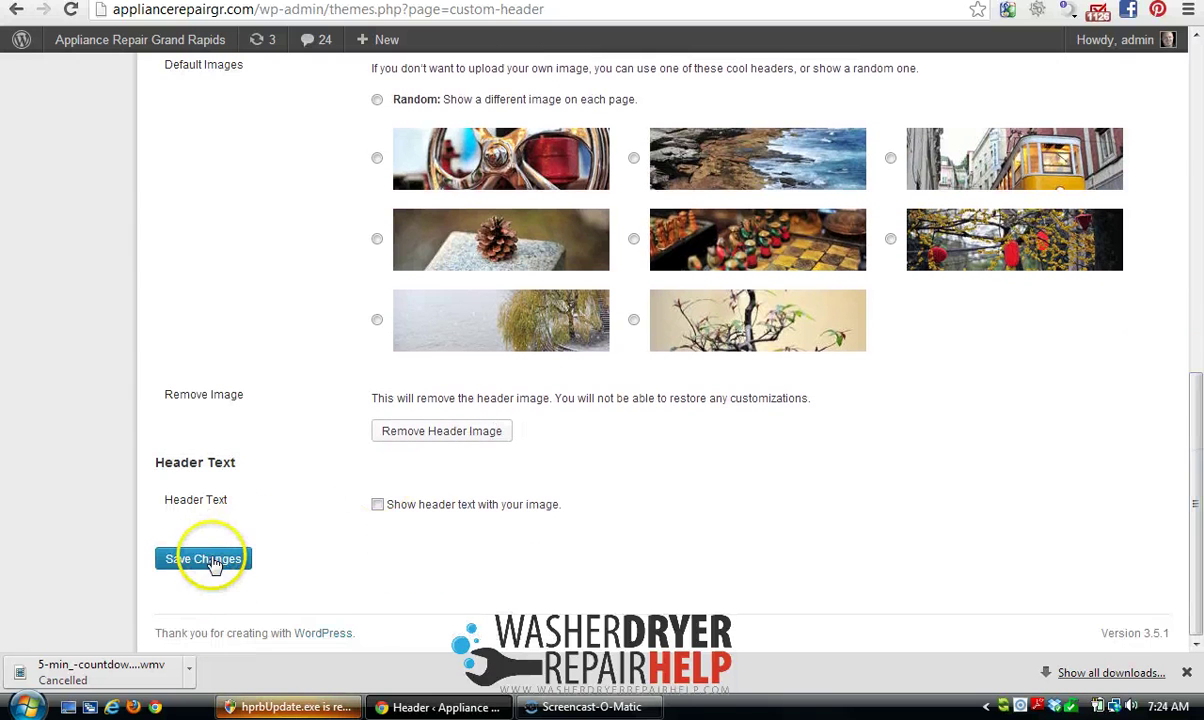
pyautogui.click(213, 565)
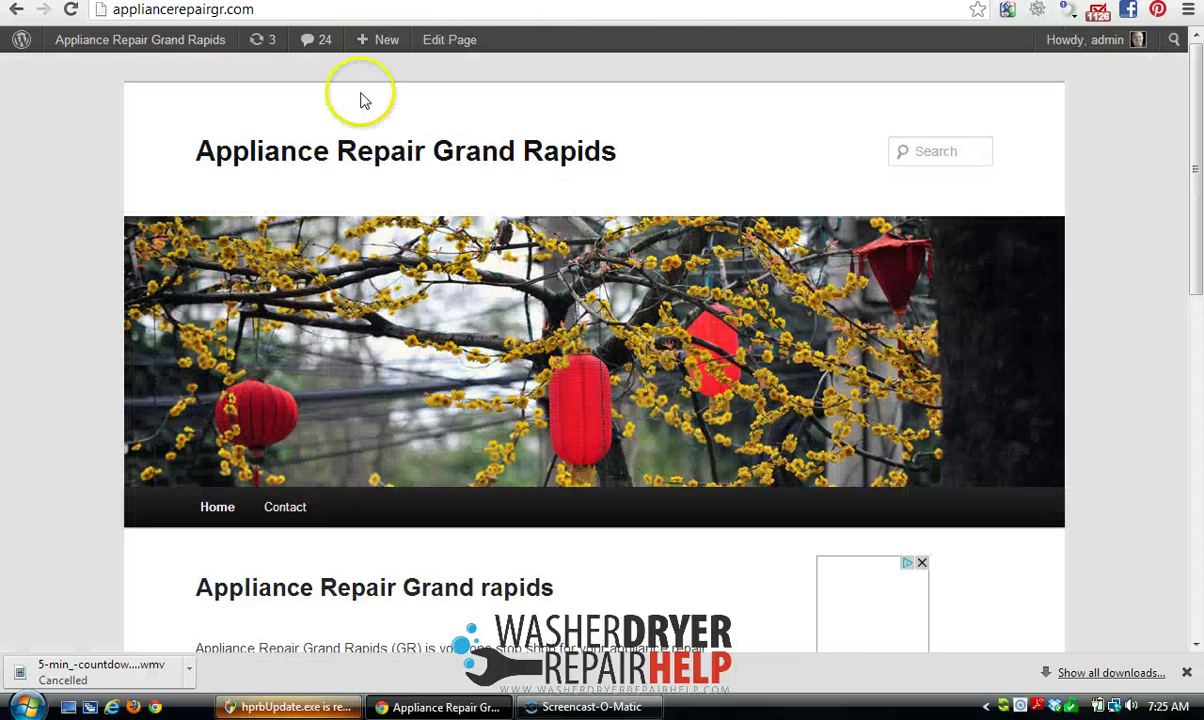
# - Reload the live home page to review its new header against the header settings, and close the hprbUpdate.exe window
pyautogui.click(75, 12)
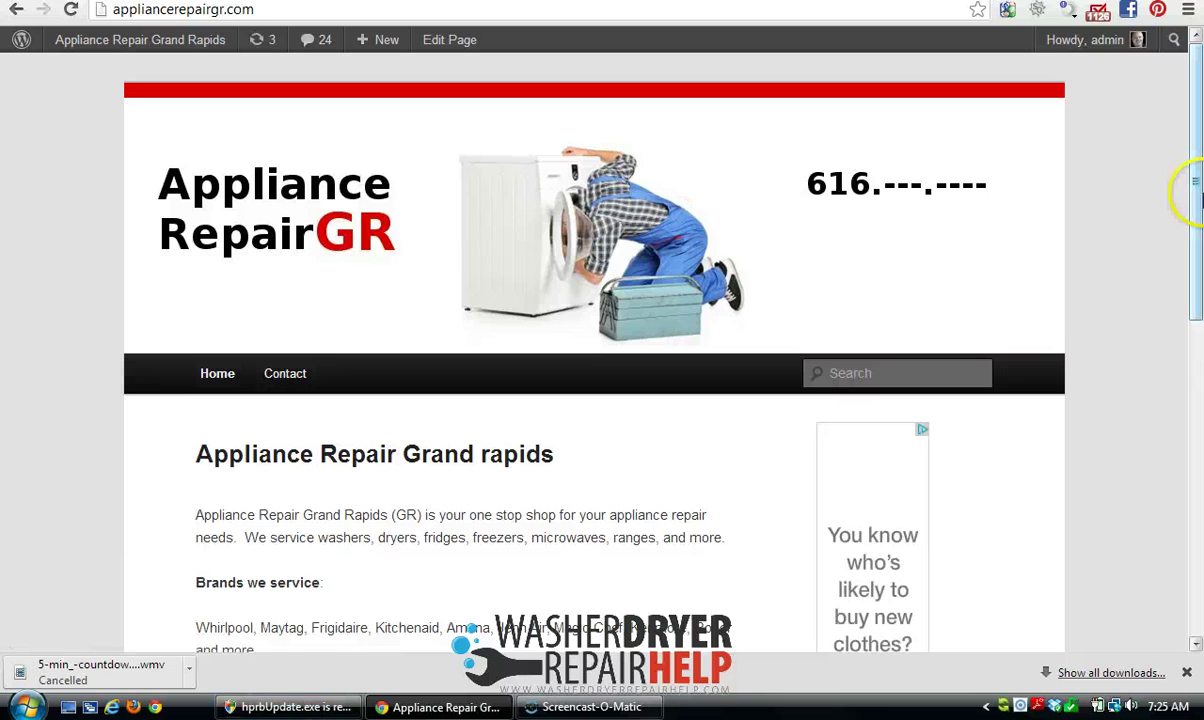
pyautogui.moveTo(1196, 227)
pyautogui.mouseDown()
pyautogui.moveTo(1197, 322)
pyautogui.moveTo(1197, 179)
pyautogui.mouseUp()
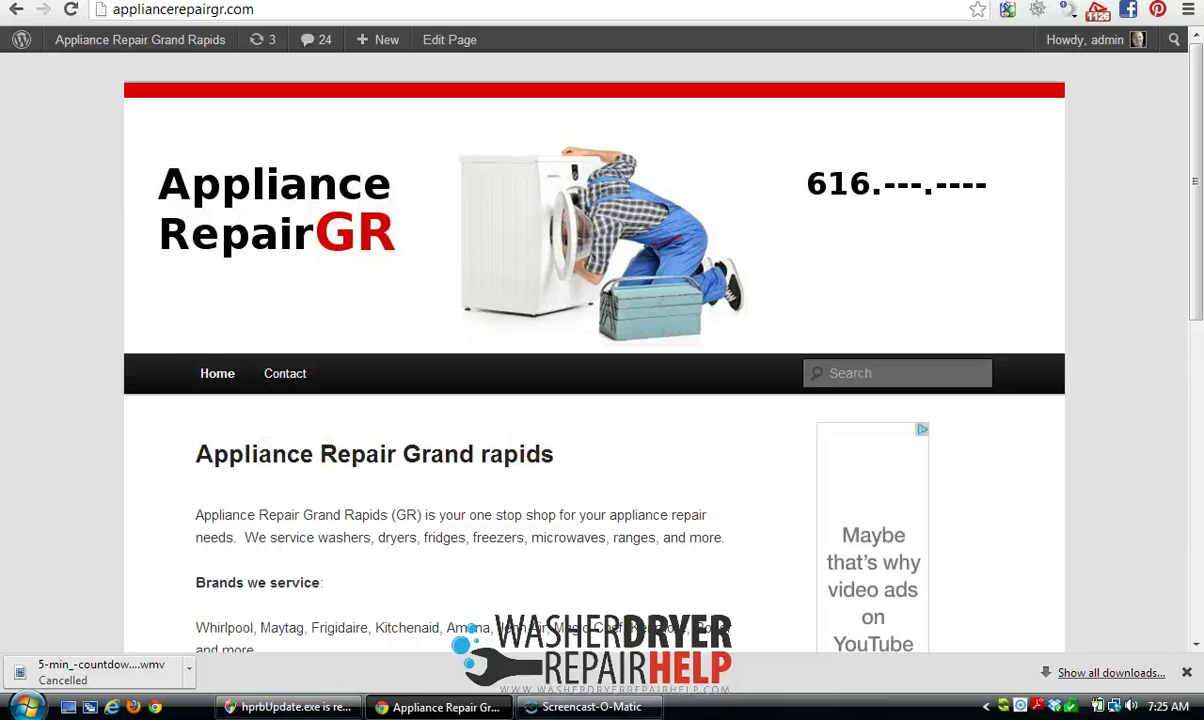
pyautogui.click(650, 0)
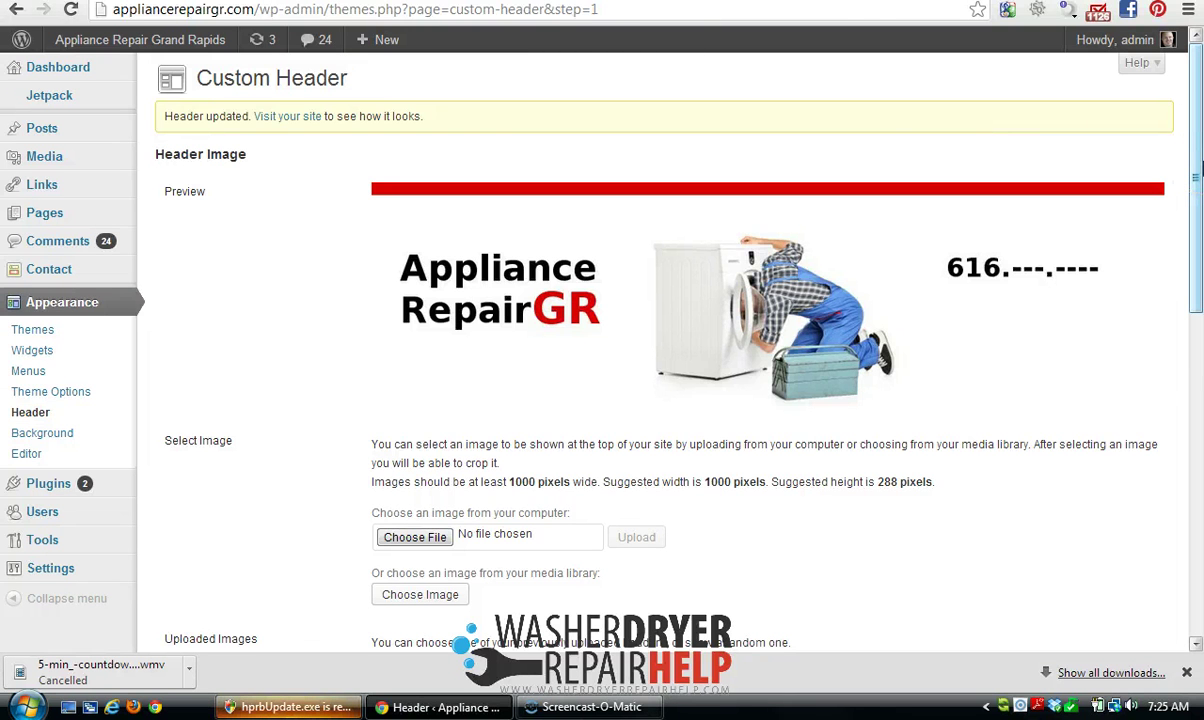
pyautogui.click(840, 0)
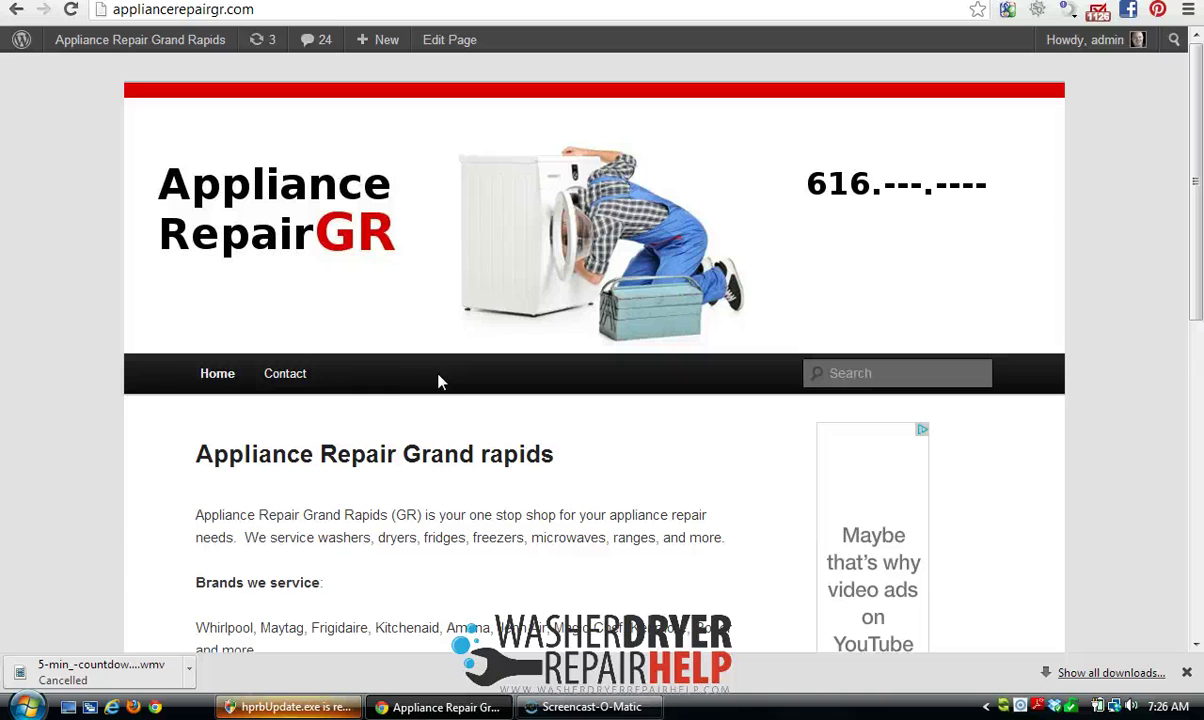
pyautogui.rightClick(310, 709)
pyautogui.click(352, 693)
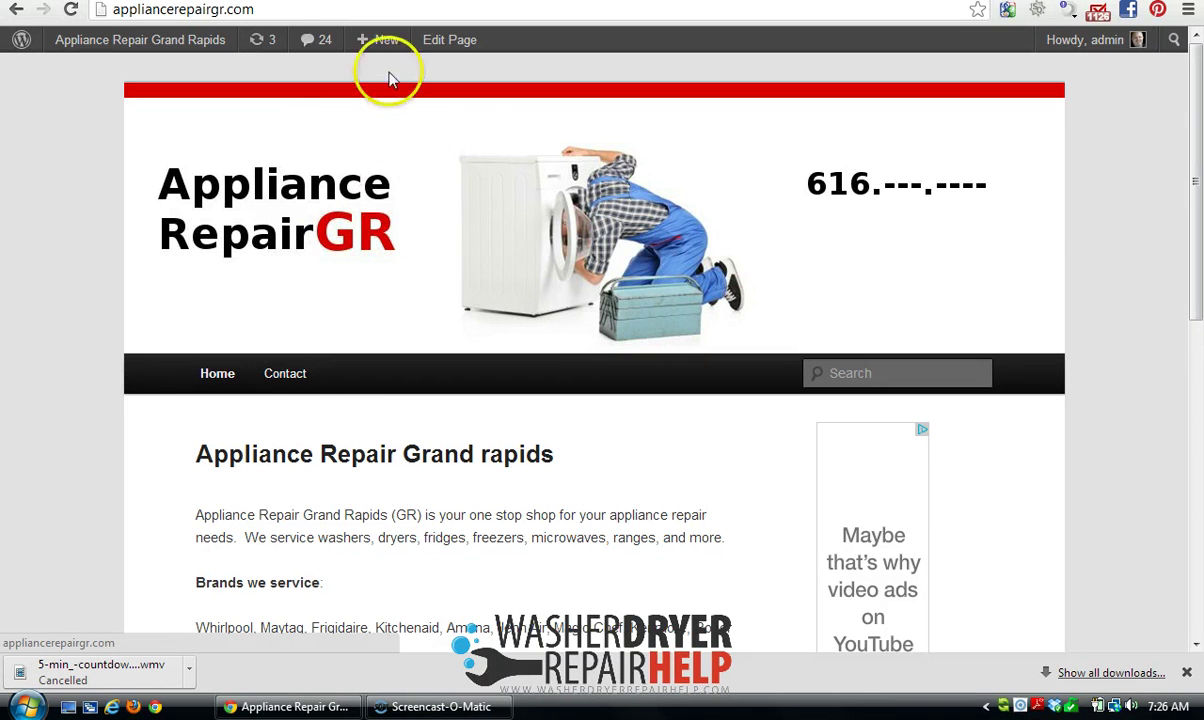
# - Create a new page titled "Washing Machine repair" with the placeholder body text "jlakjfjaskljfsjdf"
pyautogui.moveTo(413, 50)
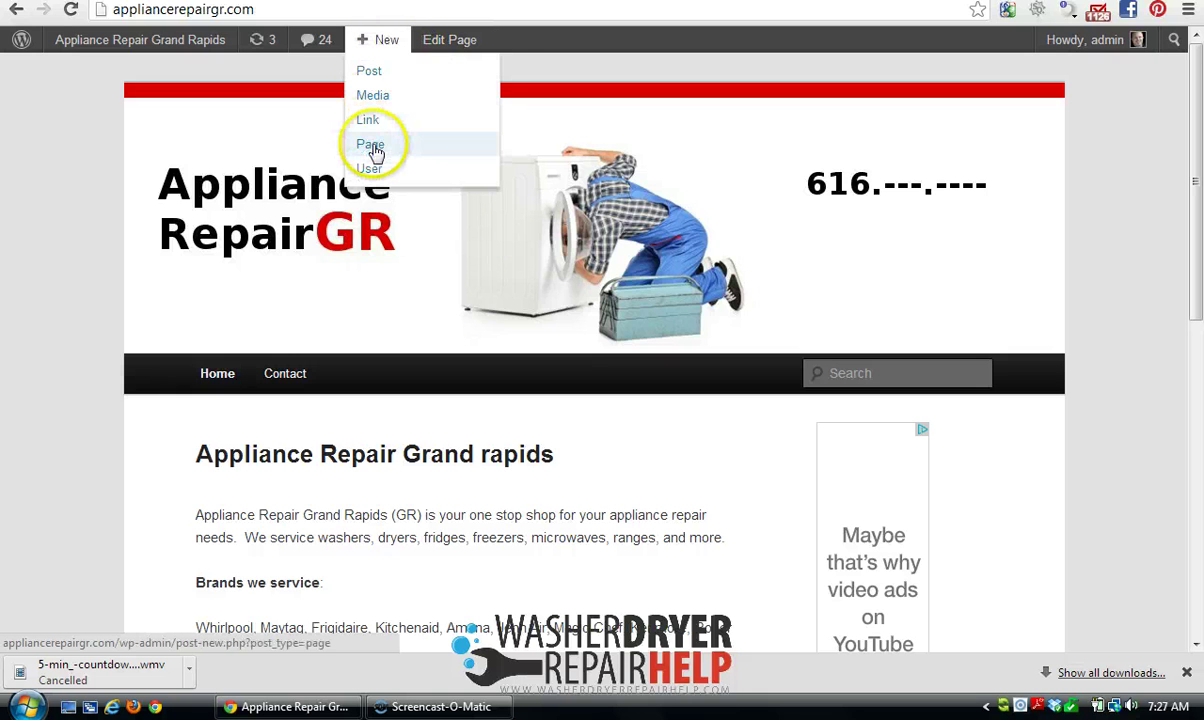
pyautogui.click(372, 146)
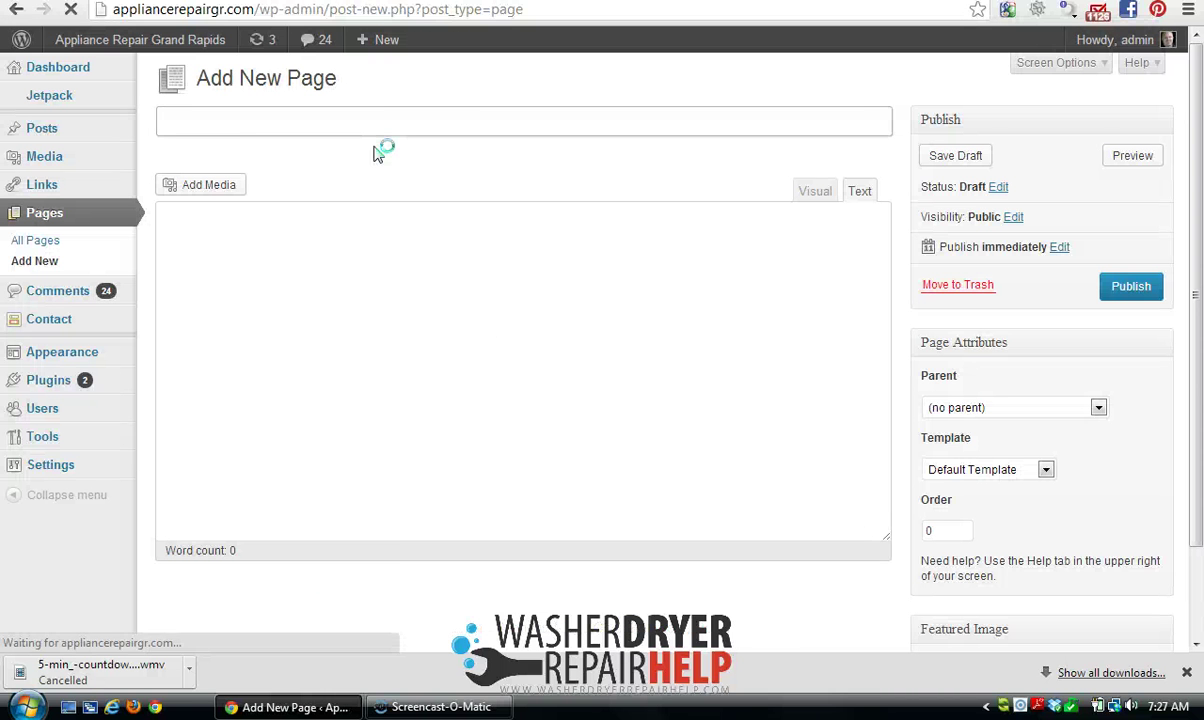
pyautogui.click(422, 129)
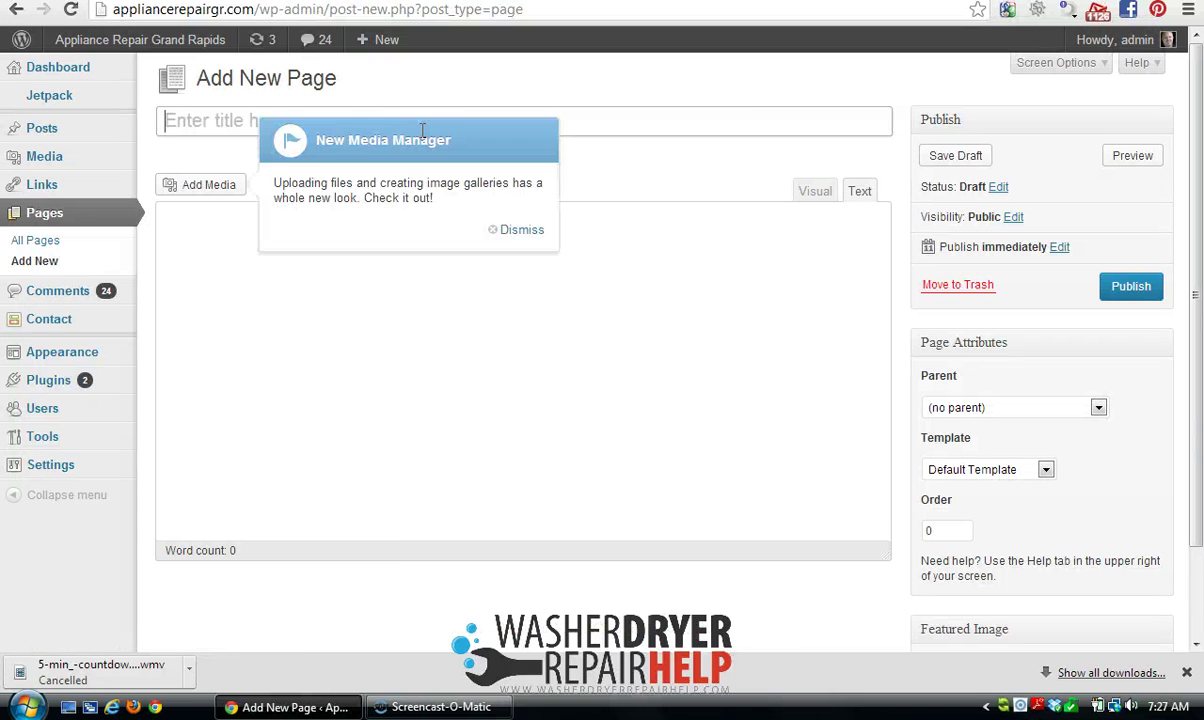
pyautogui.click(422, 129)
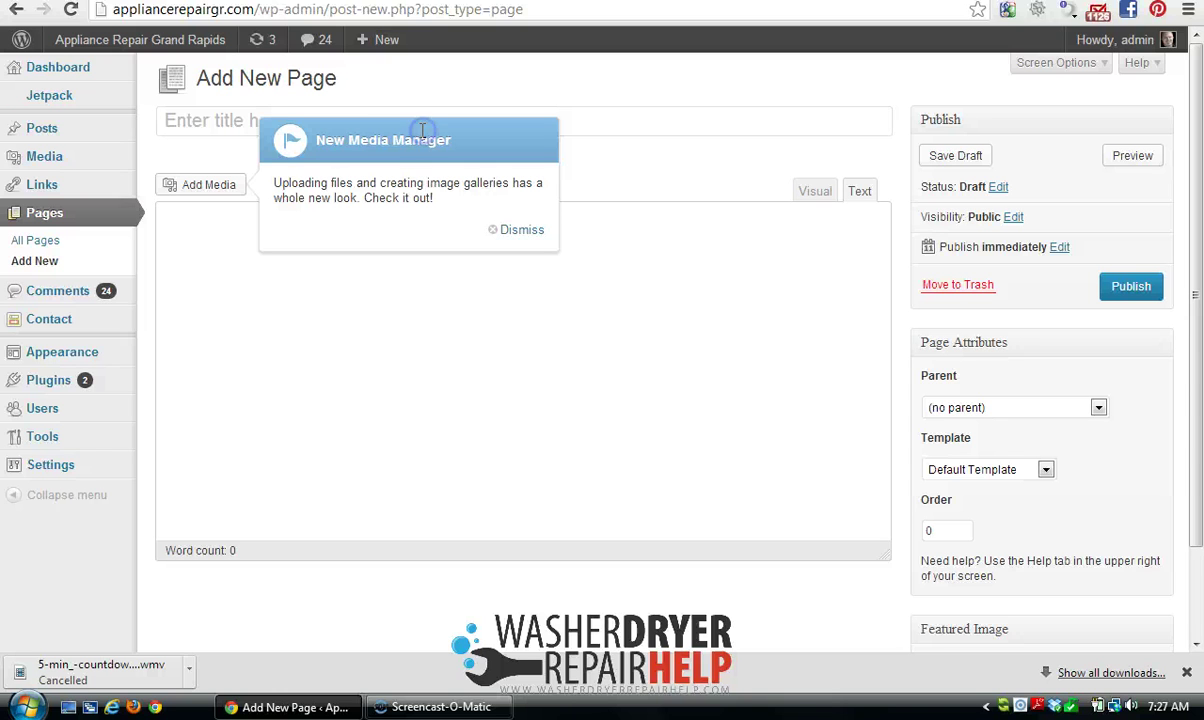
pyautogui.click(222, 121)
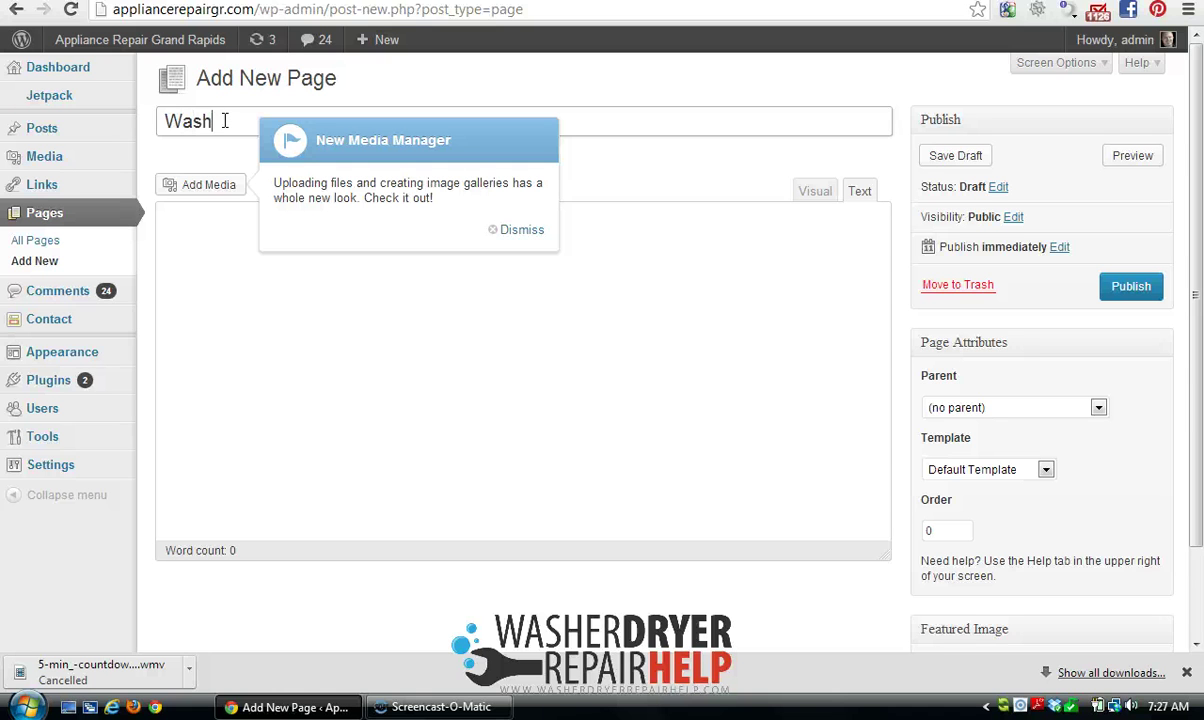
pyautogui.write('Washing m')
pyautogui.press('BackSpace')
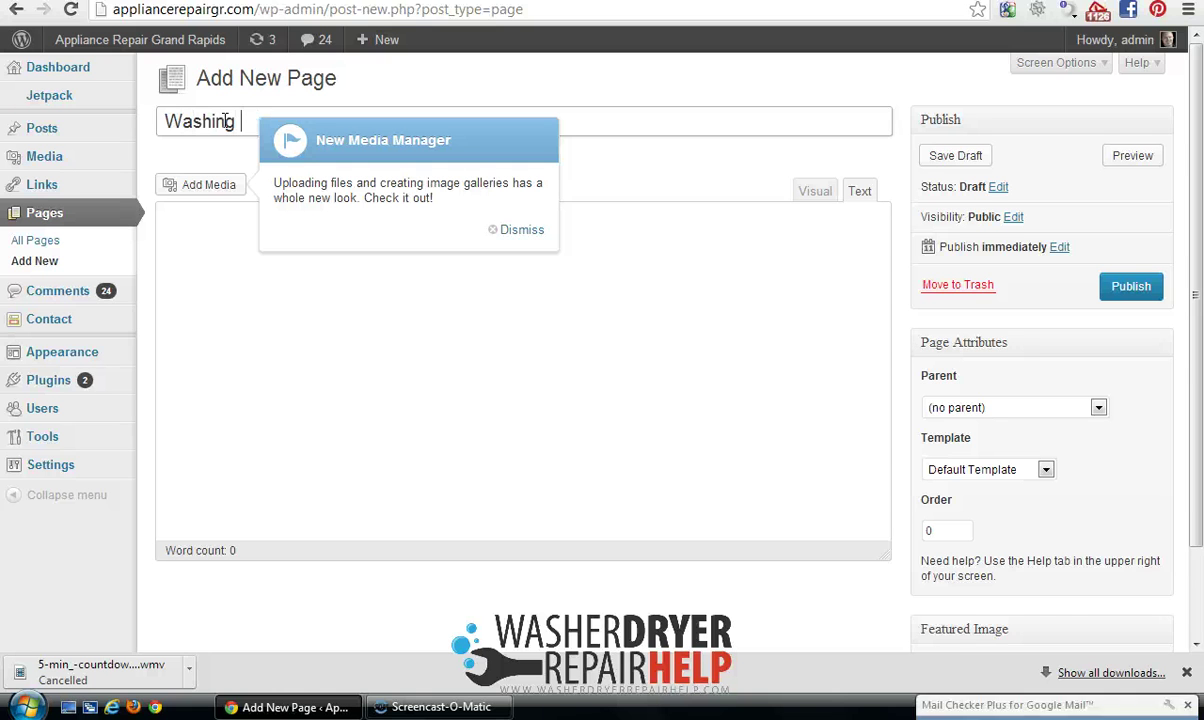
pyautogui.write('Ma')
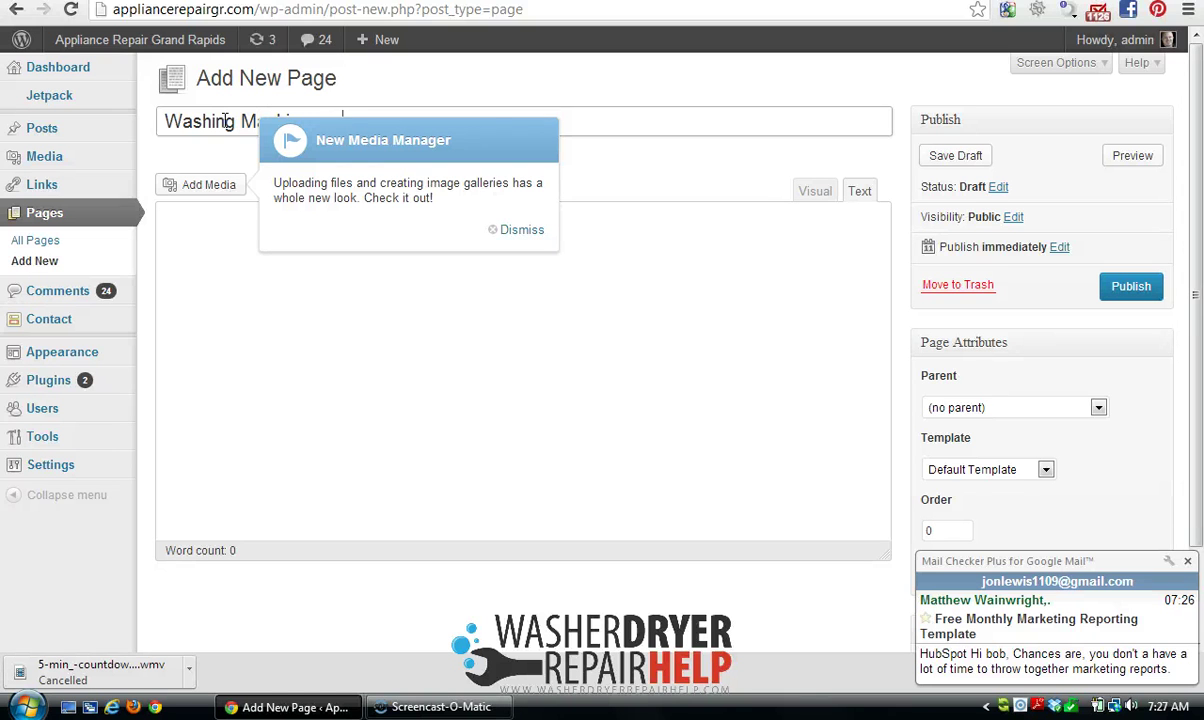
pyautogui.click(325, 344)
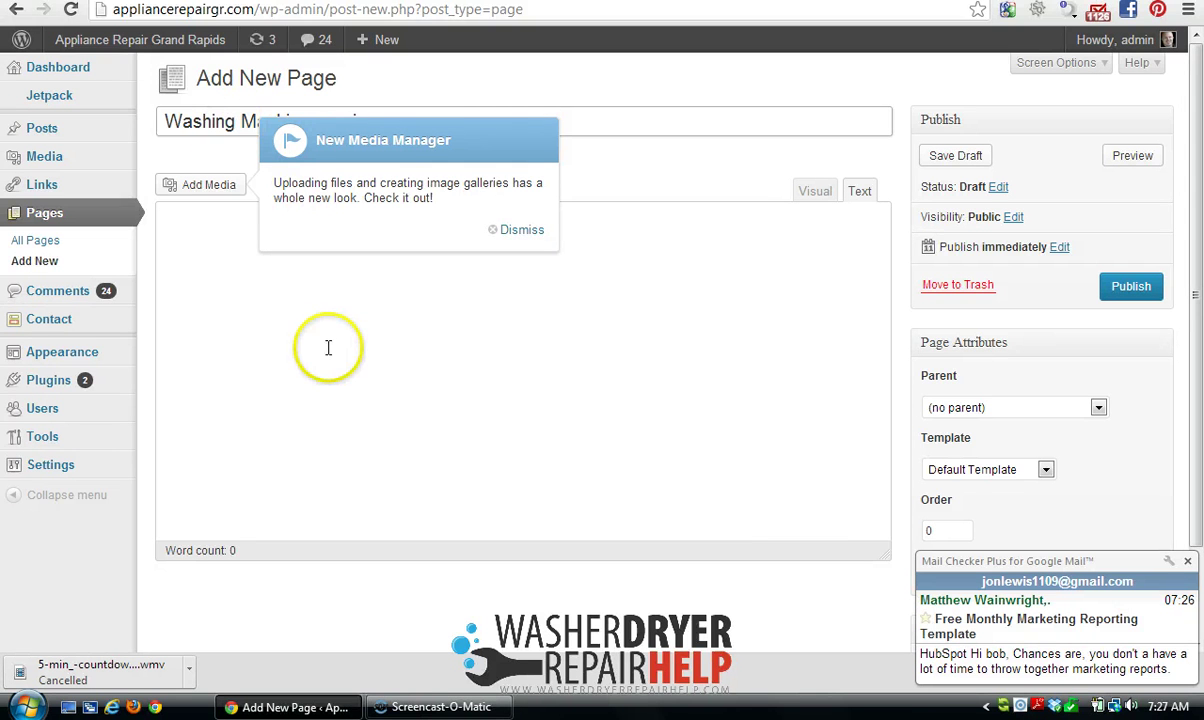
pyautogui.write('<')
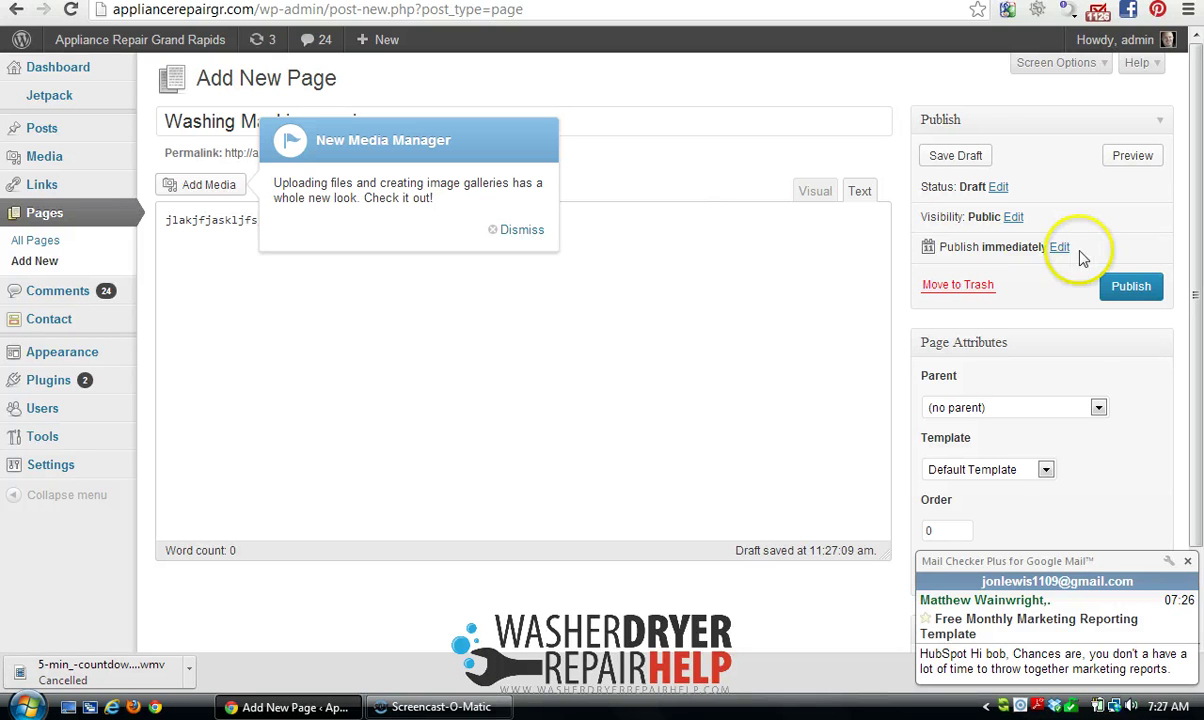
# - Dismiss the New Media Manager tip, retitle the new page "Services" without a parent and publish it
pyautogui.click(1099, 407)
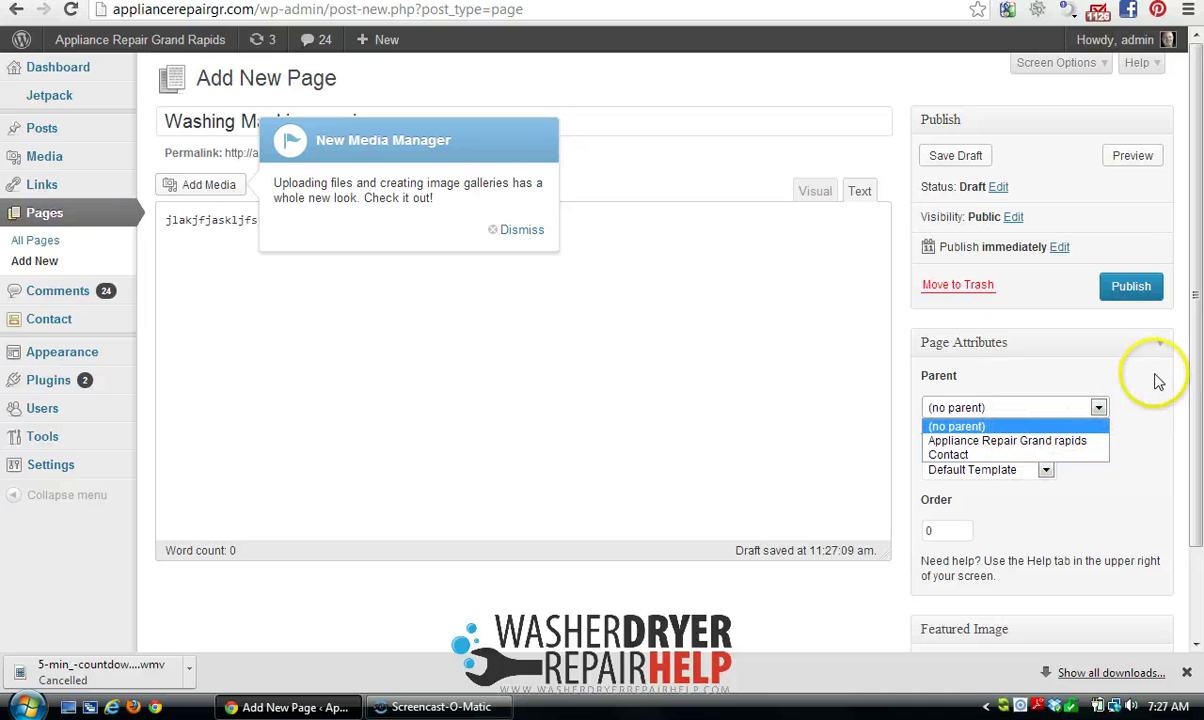
pyautogui.click(762, 382)
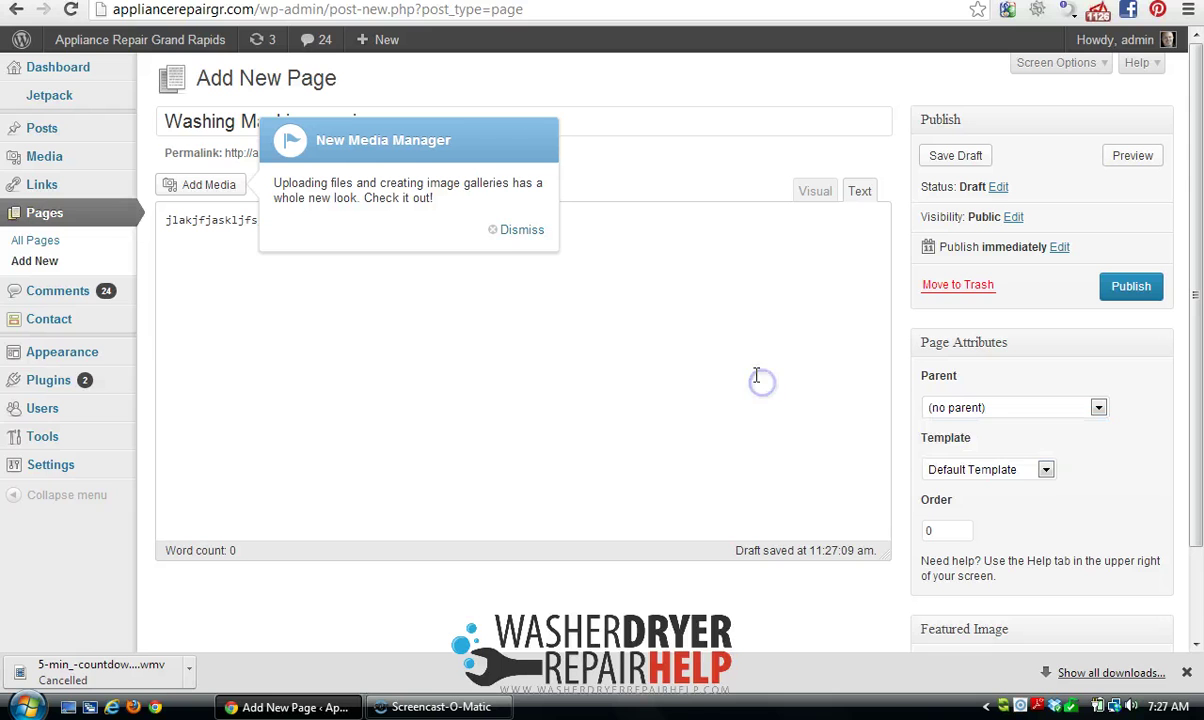
pyautogui.click(507, 238)
pyautogui.moveTo(371, 121); pyautogui.dragTo(170, 150)
pyautogui.press('BackSpace')
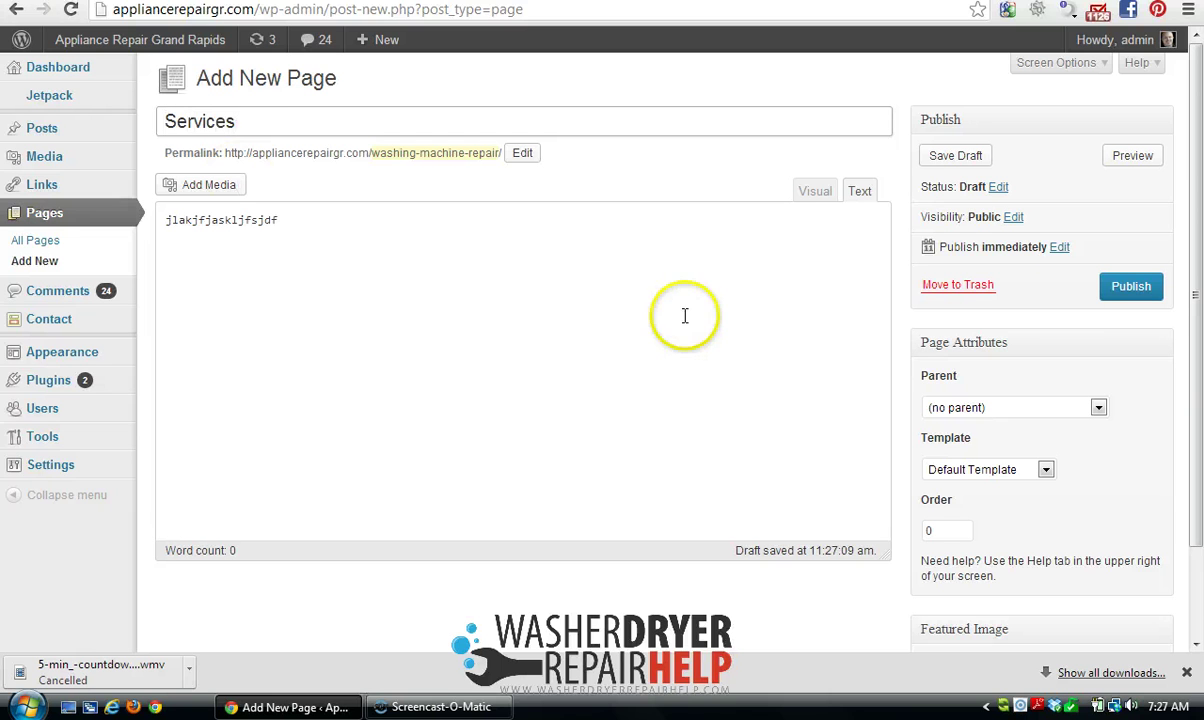
pyautogui.click(1139, 287)
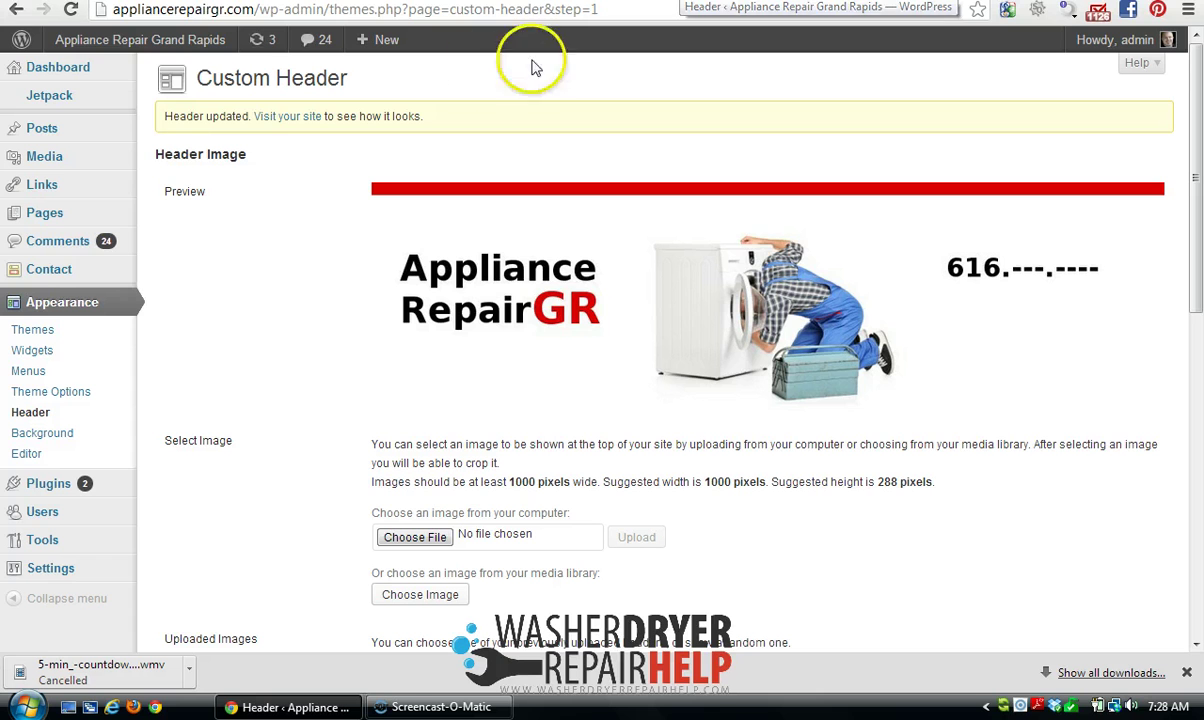
# - Visit the live site from the custom header settings and refresh the home page to check its navigation menu
pyautogui.moveTo(150, 45)
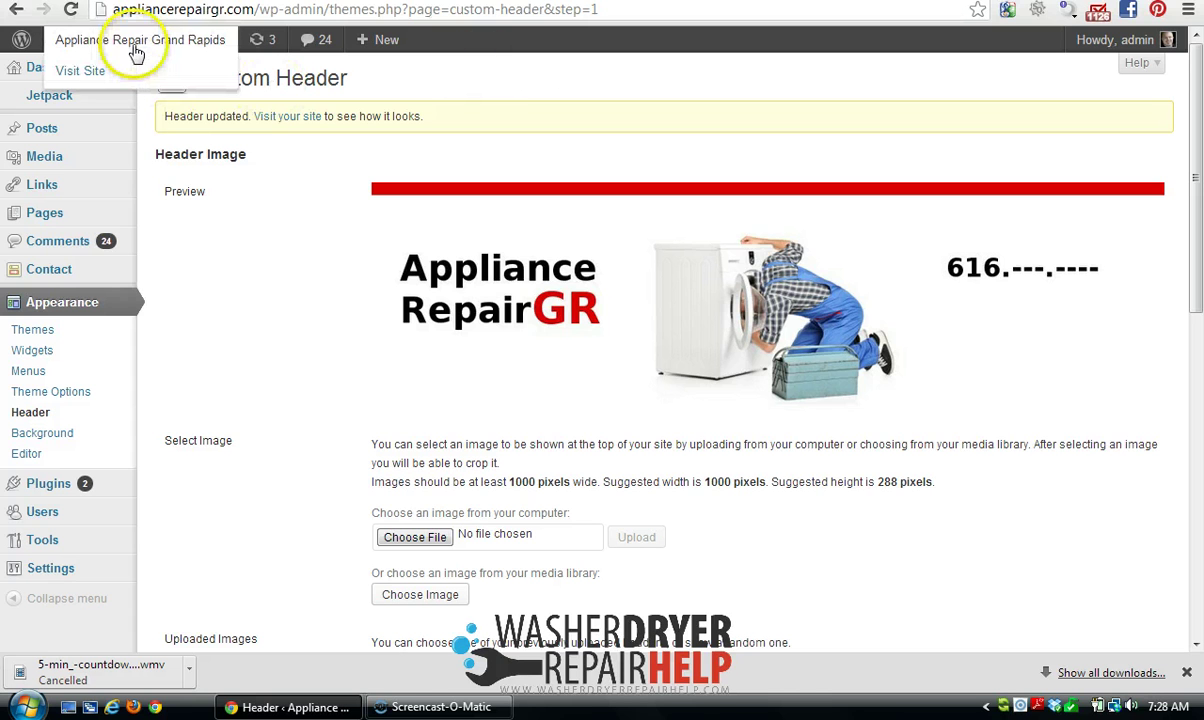
pyautogui.click(88, 76)
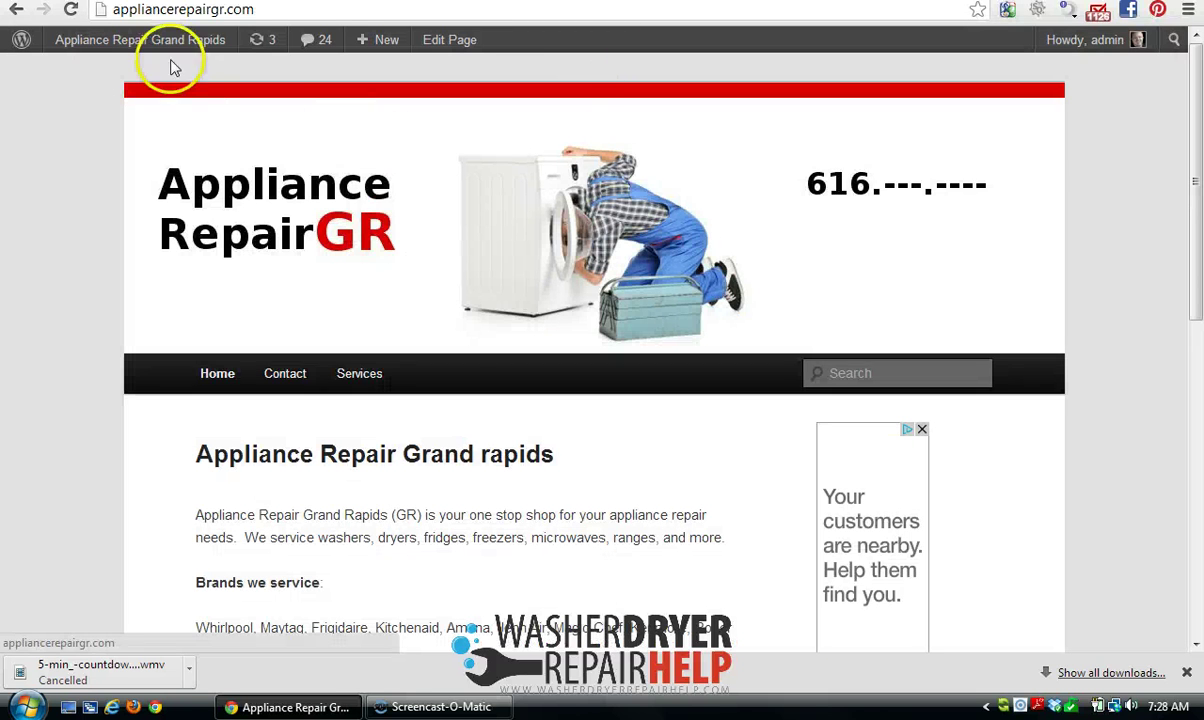
pyautogui.click(73, 10)
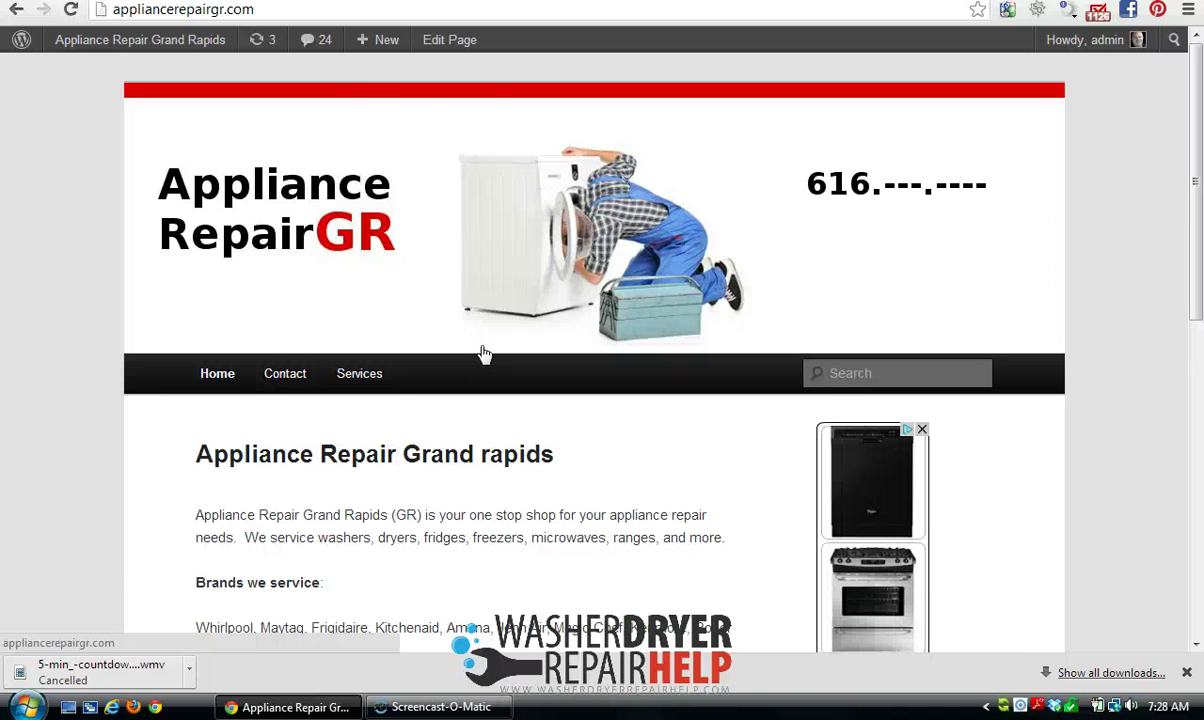
# - Create a new page titled "Washing machine repair" and make it a child of the Services page
pyautogui.moveTo(378, 45)
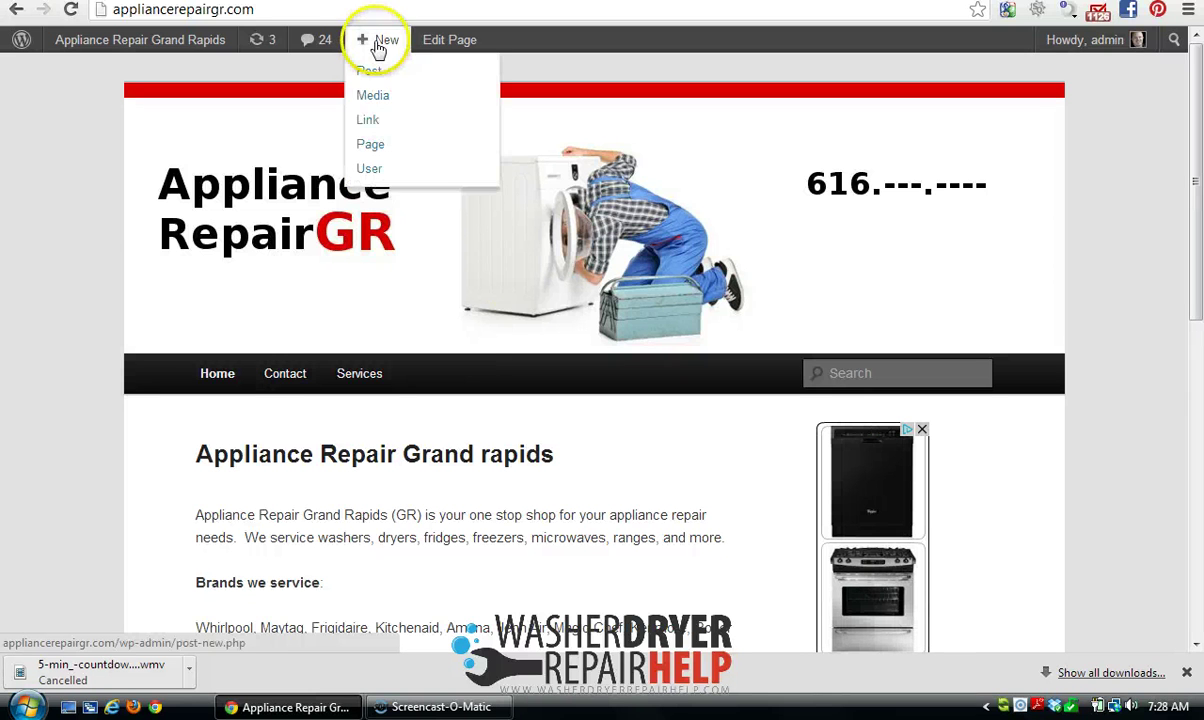
pyautogui.click(385, 155)
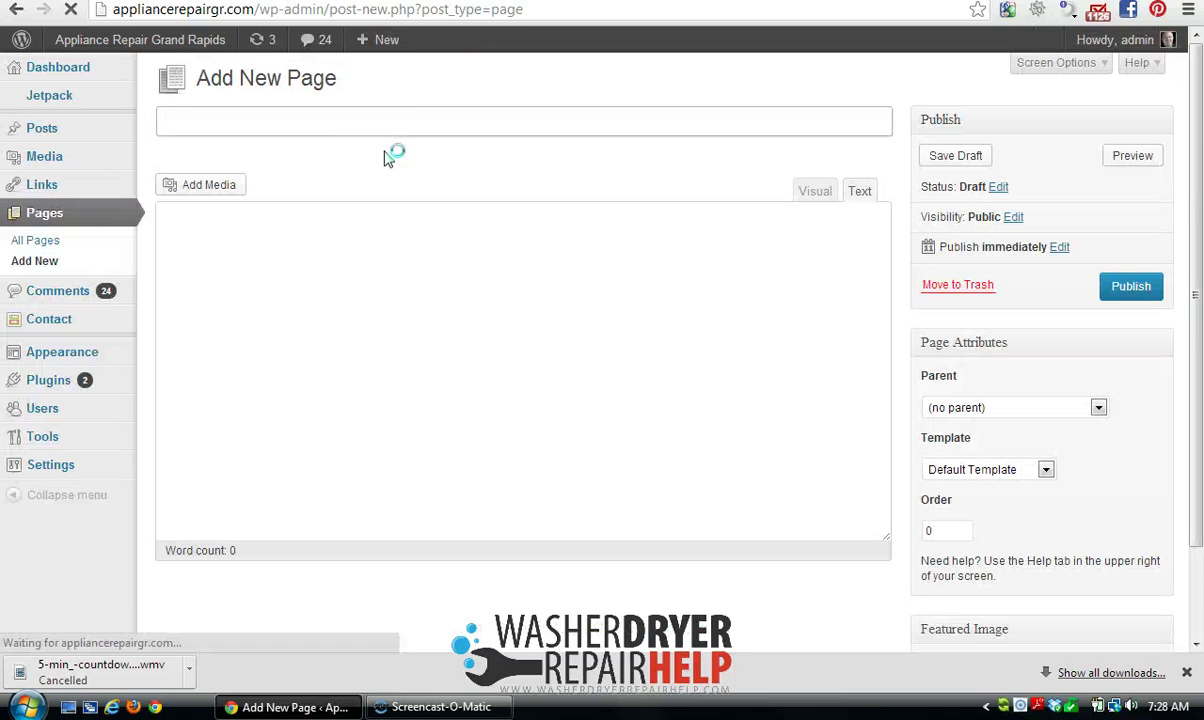
pyautogui.click(410, 103)
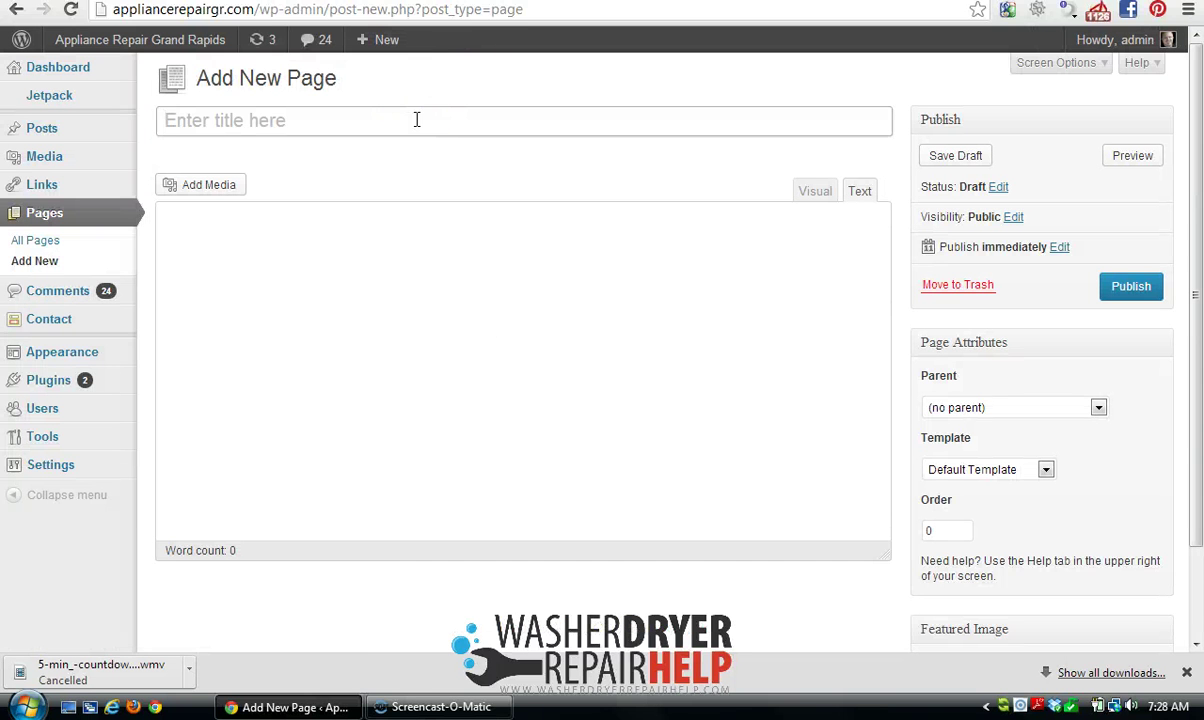
pyautogui.write('Washing machine repair')
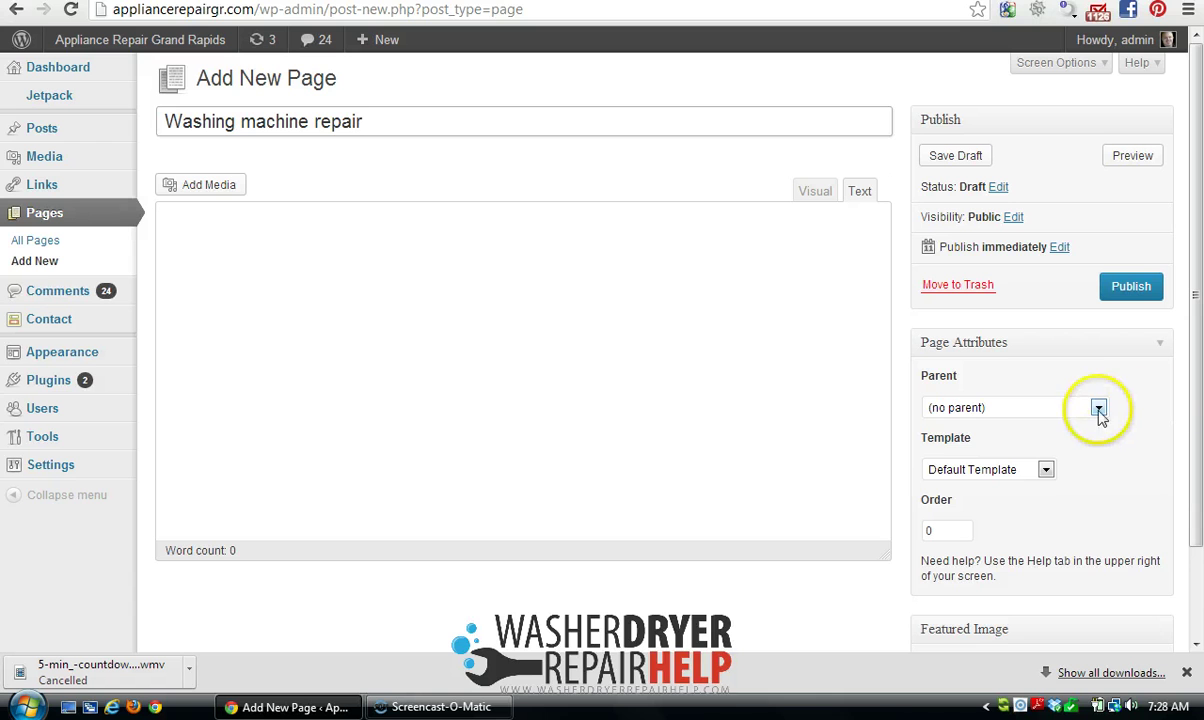
pyautogui.click(1099, 409)
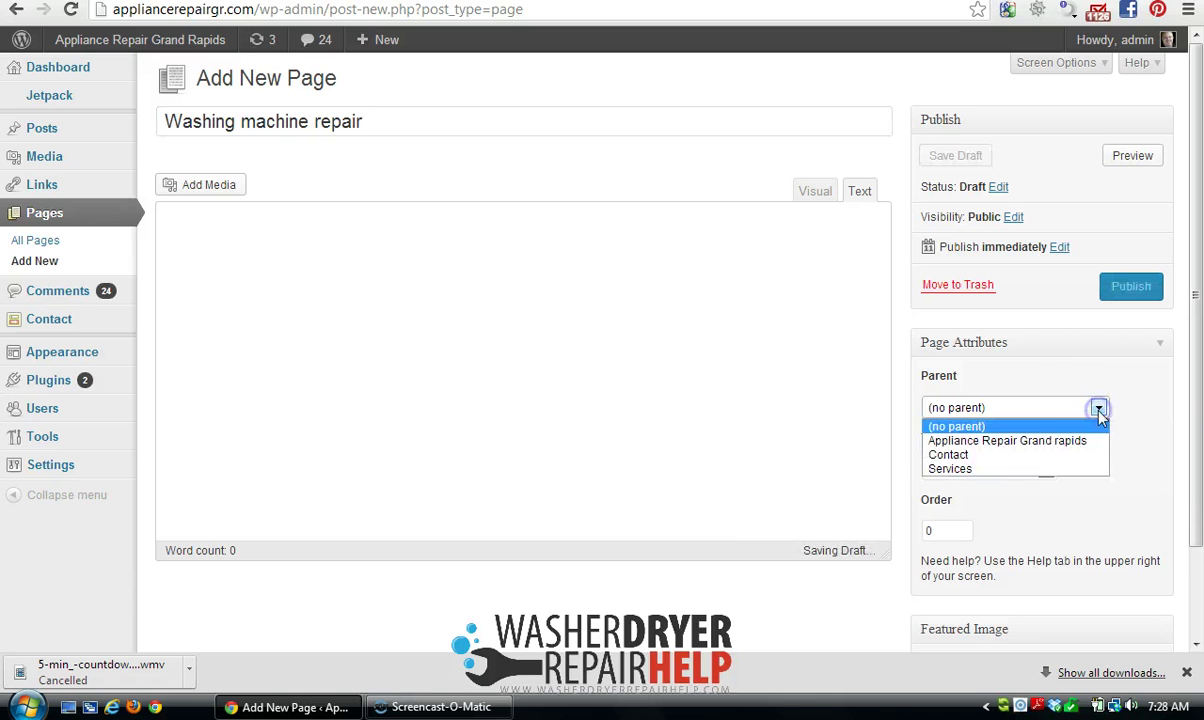
pyautogui.click(1010, 469)
# - Fill the page body with the placeholder text "afjlaksjfjsakfj" and publish the page
pyautogui.click(586, 351)
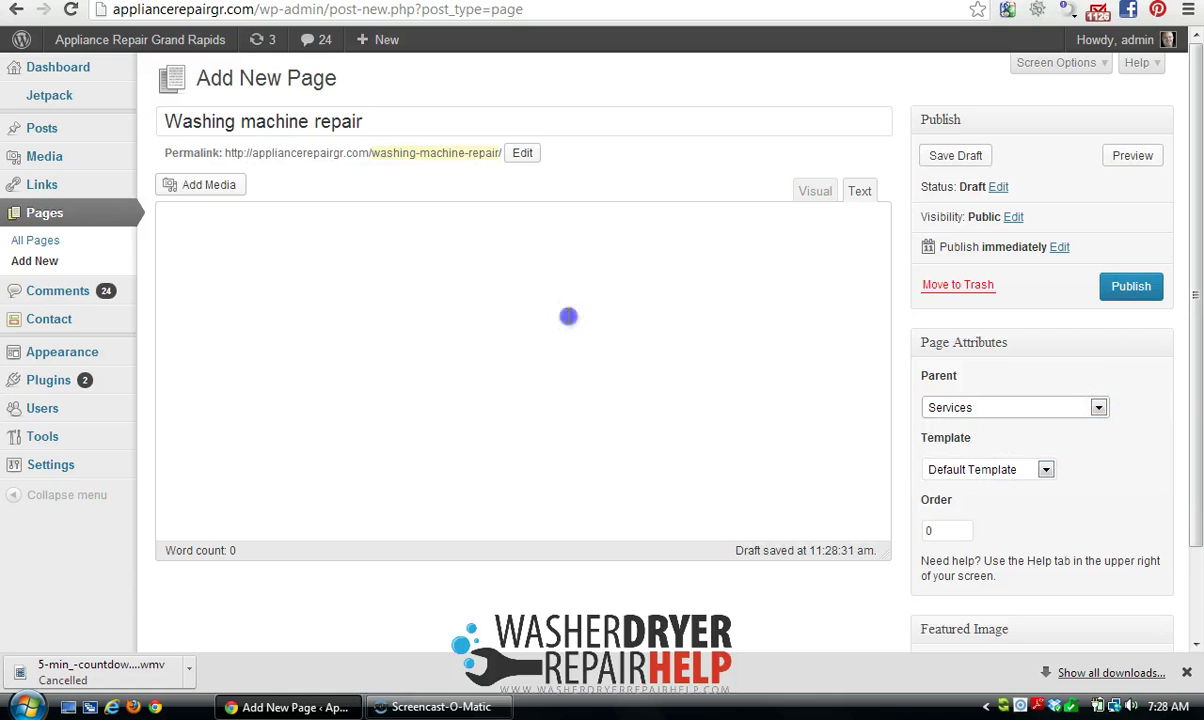
pyautogui.write('afj')
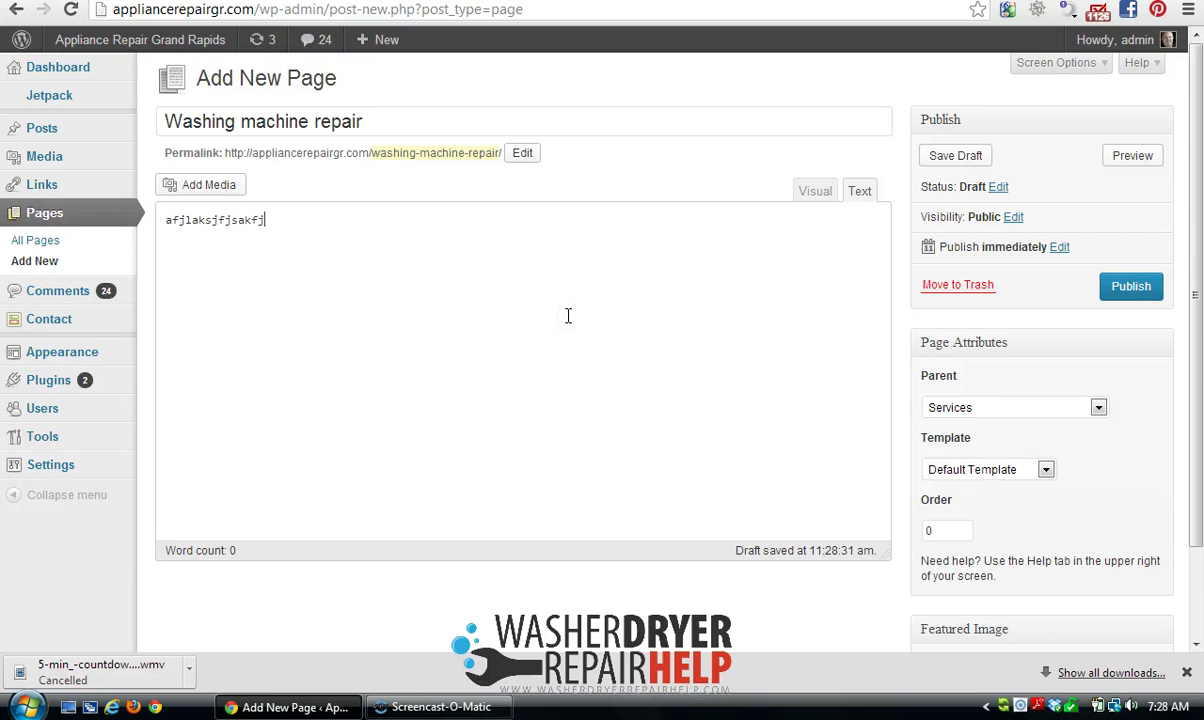
pyautogui.write('laksjfjsakfj')
pyautogui.click(1106, 290)
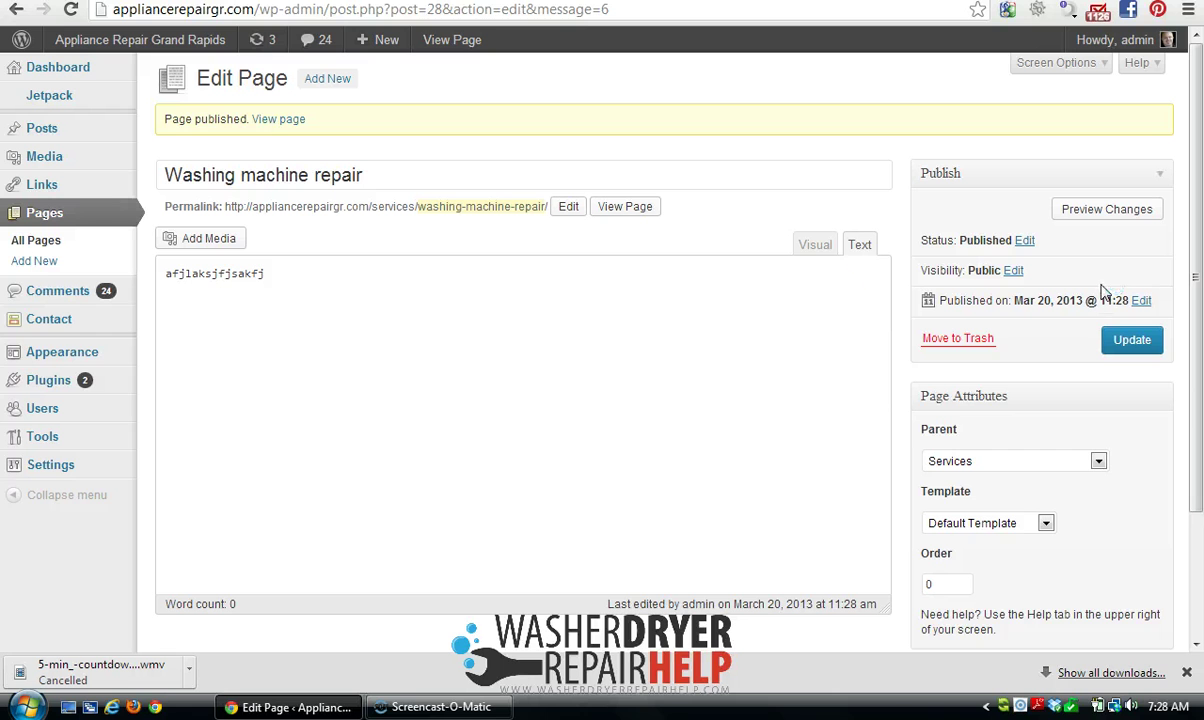
# - Look at the media upload options and file picker for the page, and close them without adding a file
pyautogui.click(560, 428)
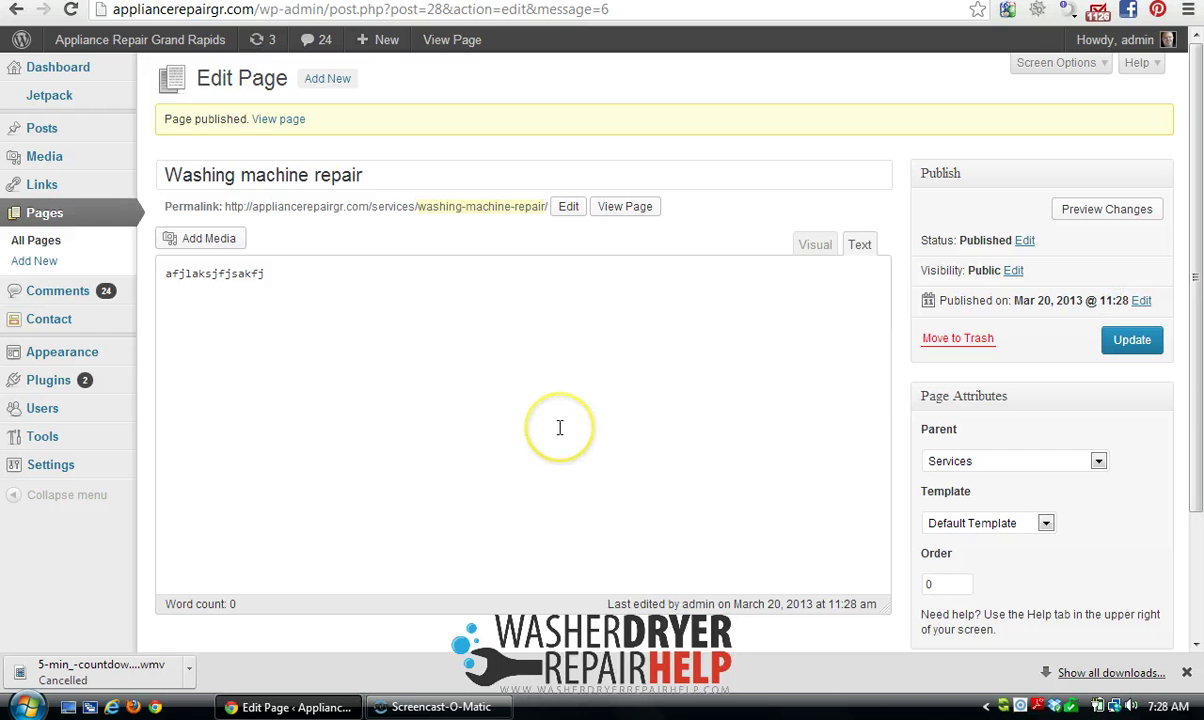
pyautogui.click(212, 246)
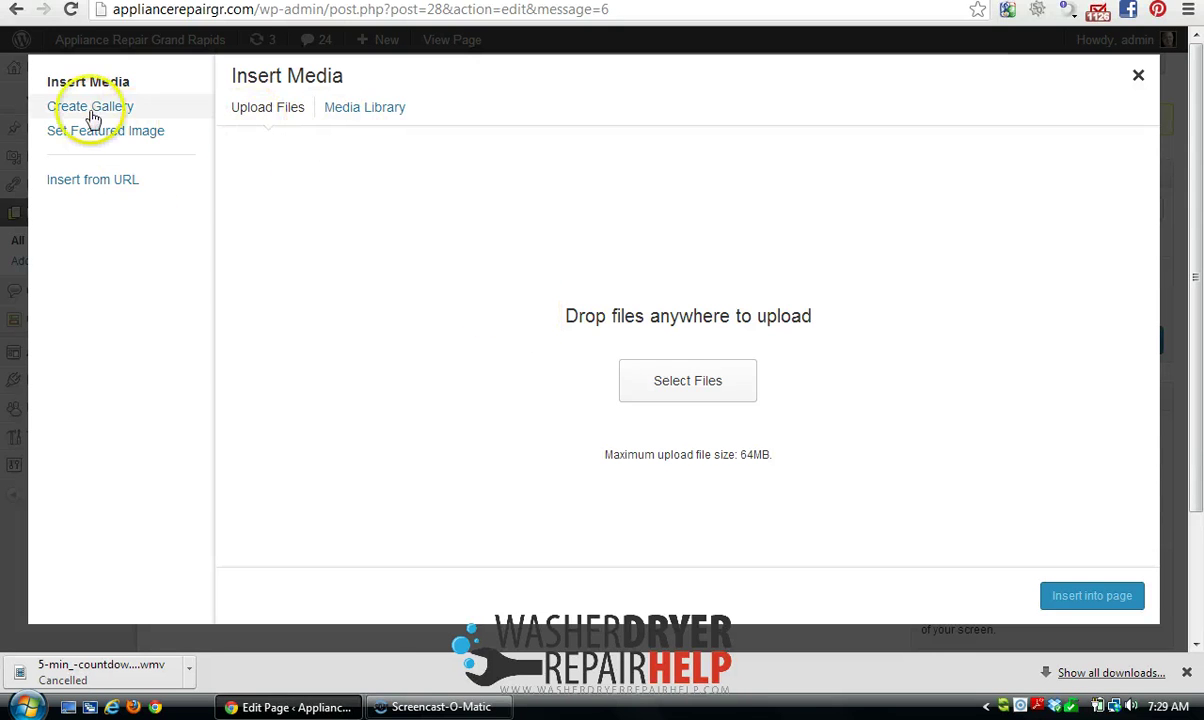
pyautogui.click(686, 390)
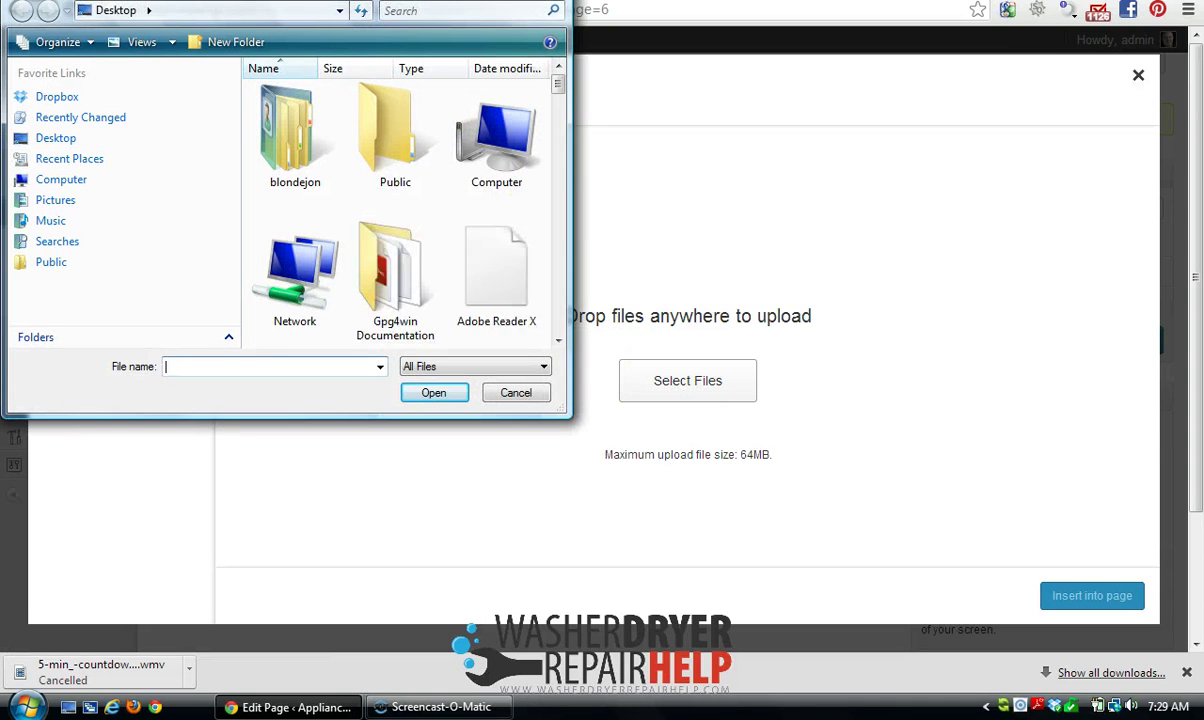
pyautogui.click(514, 394)
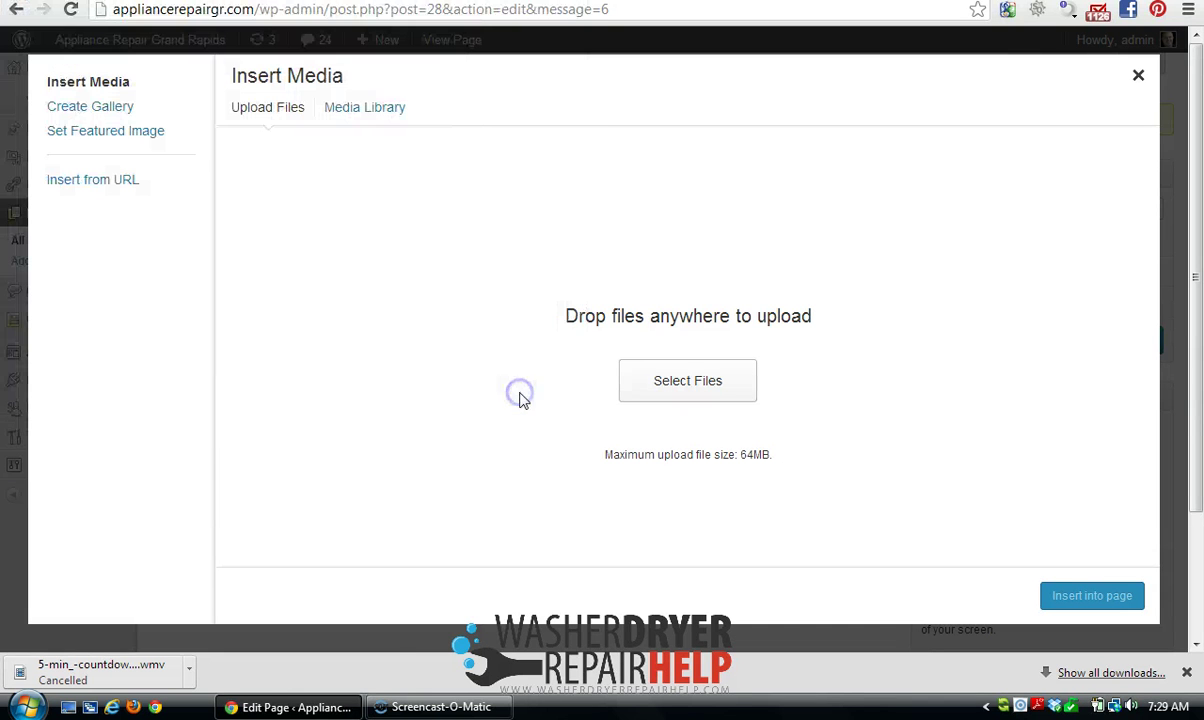
pyautogui.click(1138, 75)
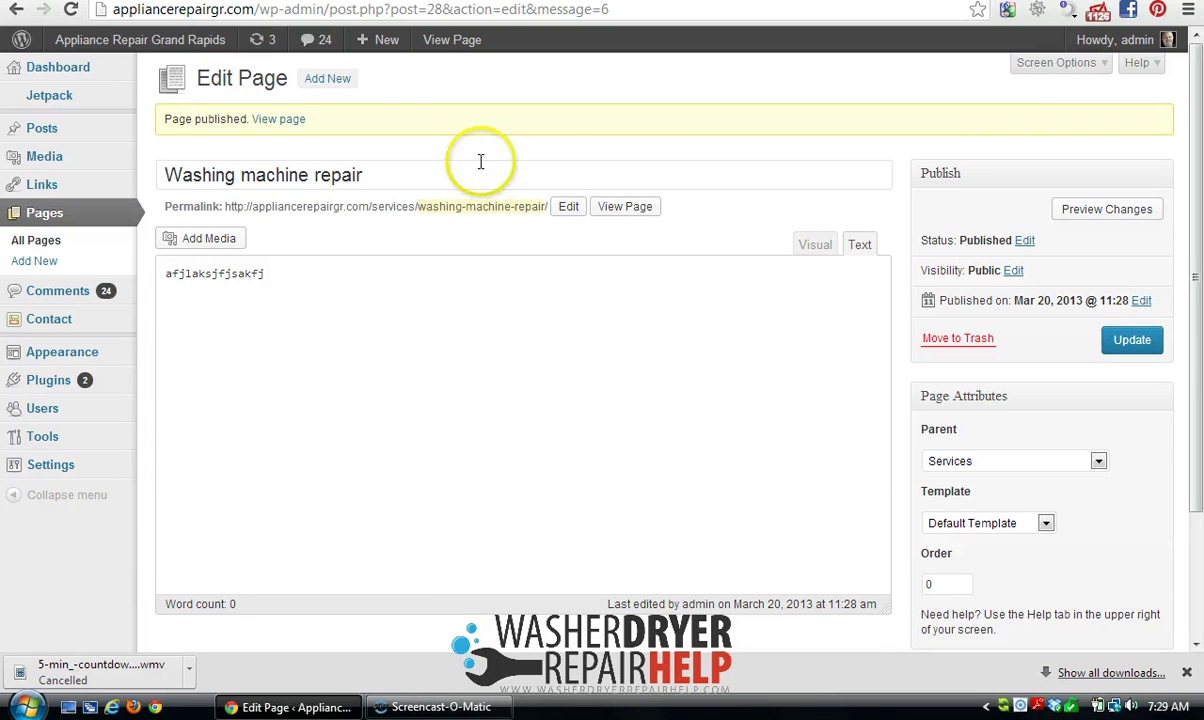
# - Visit the live site and view the Washing machine repair page listed under Services
pyautogui.moveTo(91, 46)
pyautogui.click(93, 72)
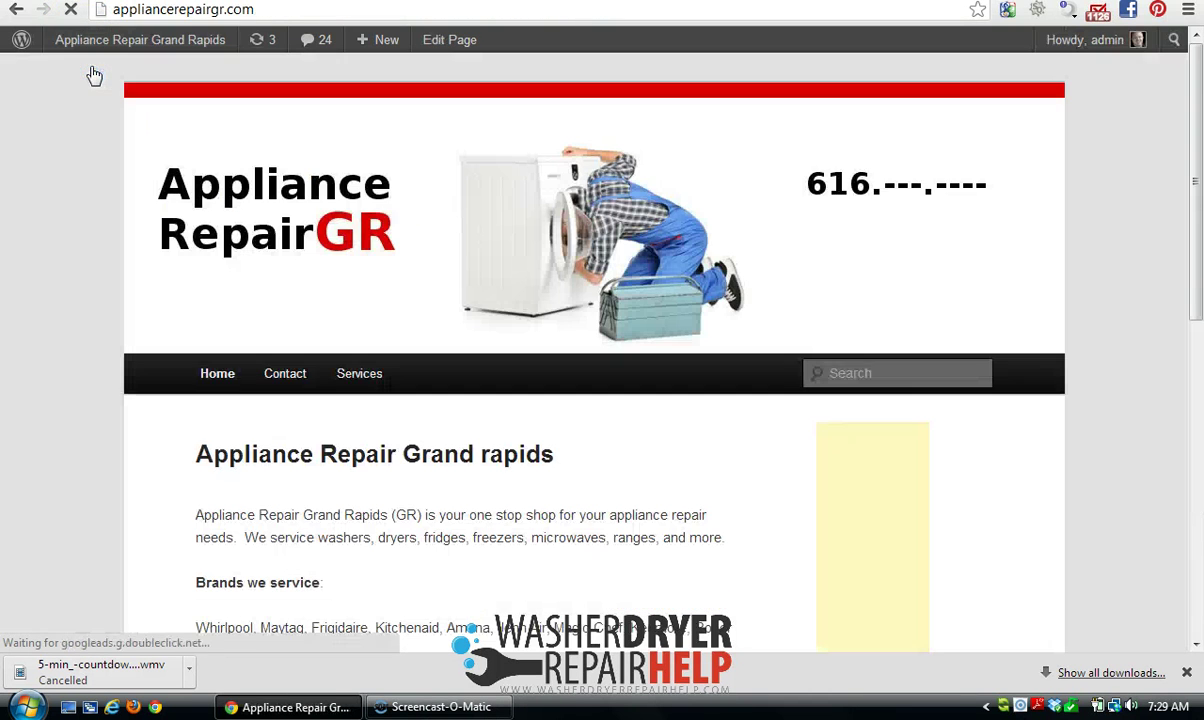
pyautogui.moveTo(368, 378)
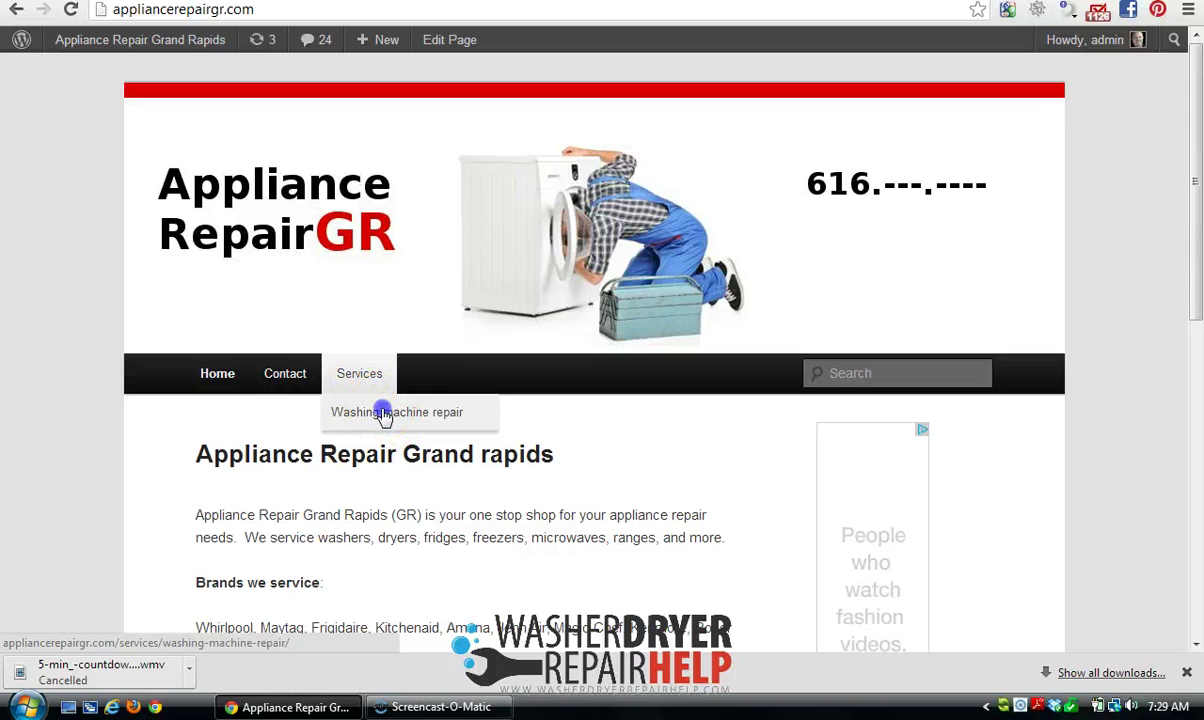
pyautogui.click(383, 415)
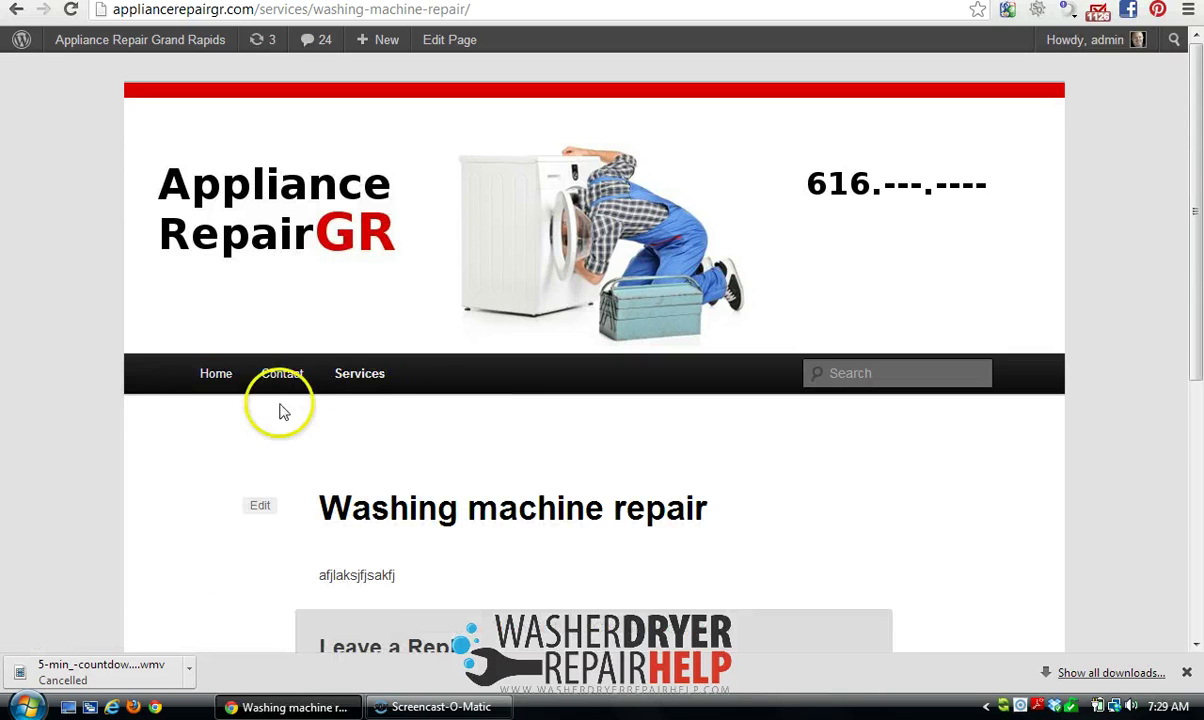
# - Return to the live home page, view the Services page and reopen its Washing machine repair subpage
pyautogui.click(216, 375)
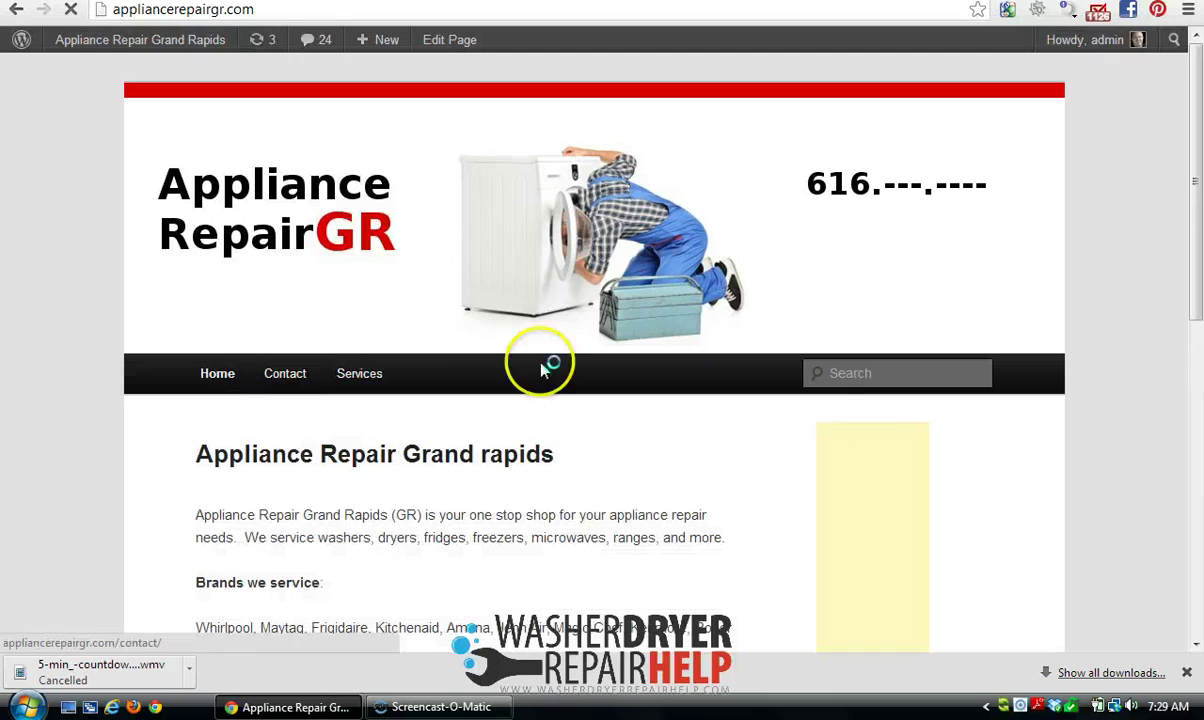
pyautogui.click(364, 386)
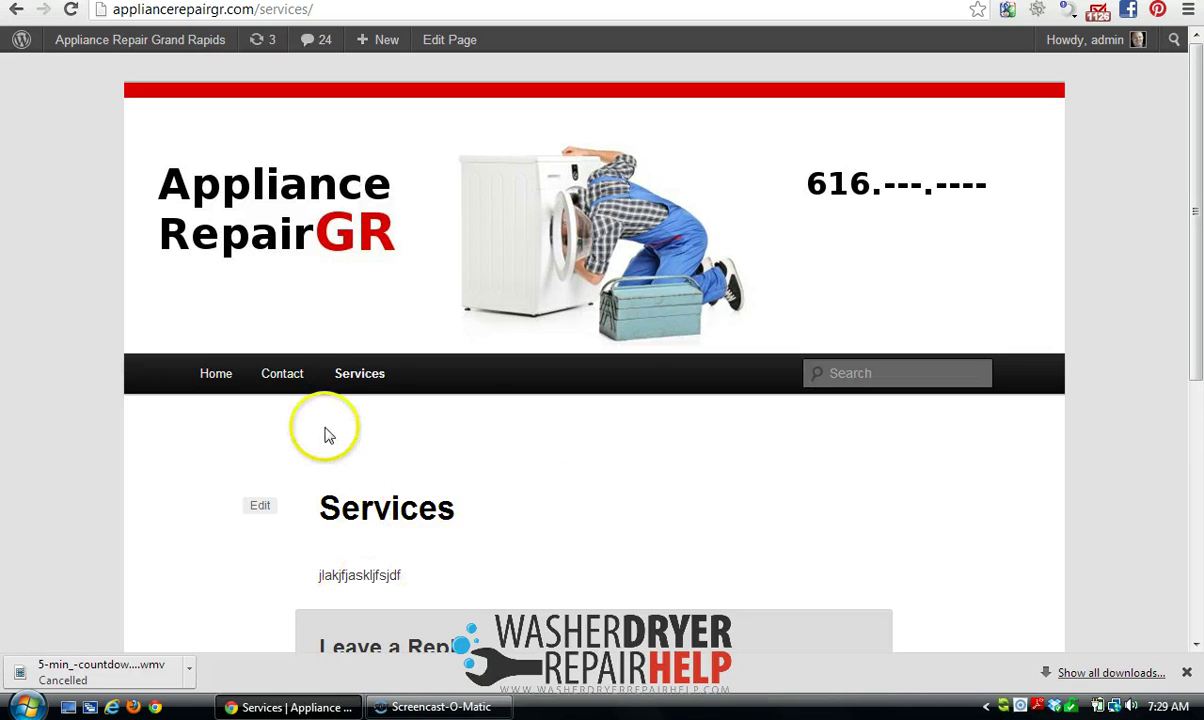
pyautogui.moveTo(350, 372)
pyautogui.click(368, 415)
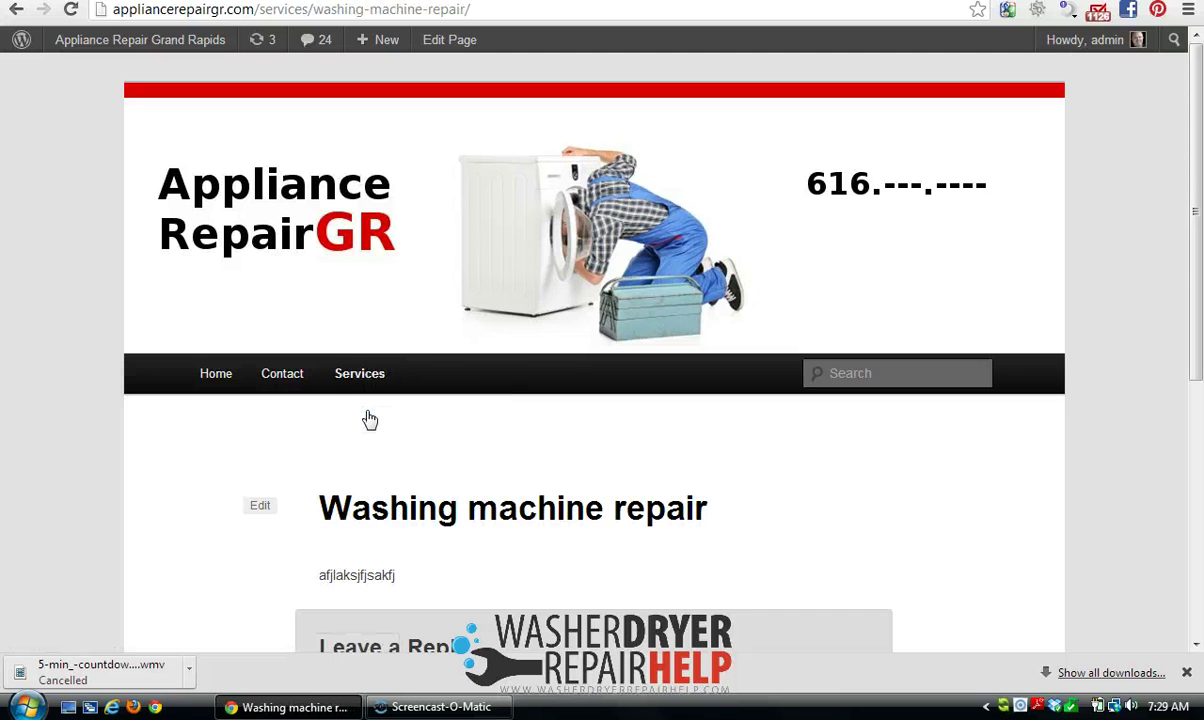
pyautogui.moveTo(363, 384)
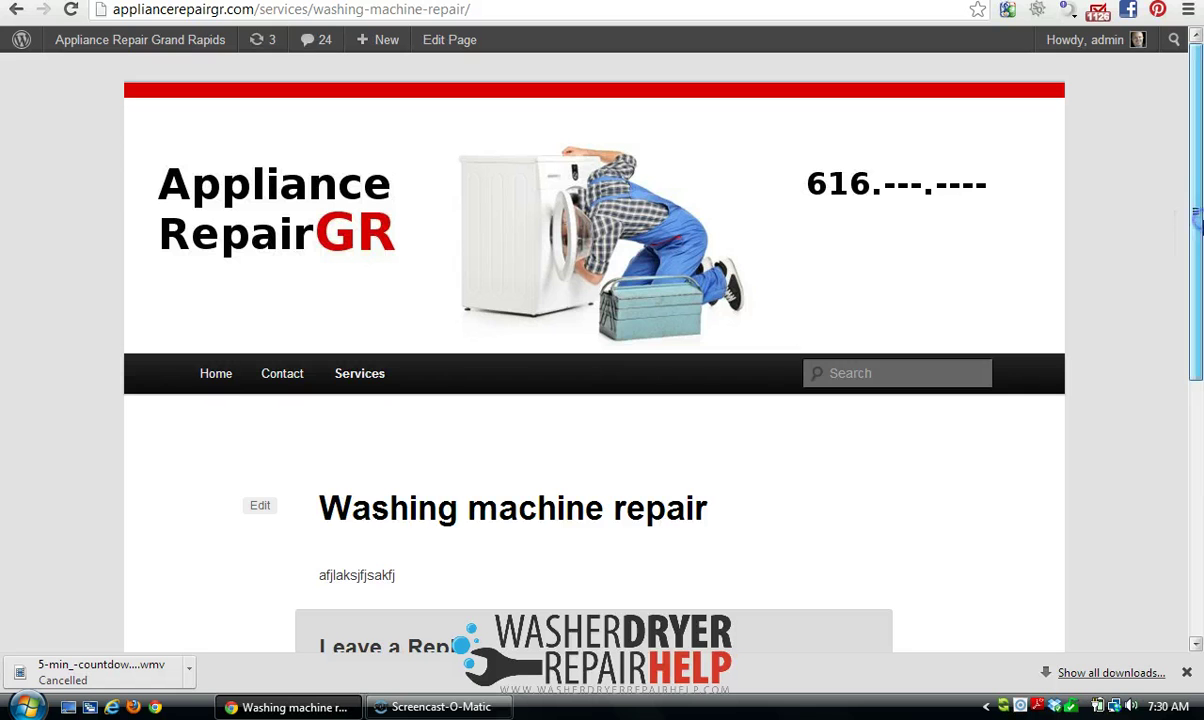
# - Examine the home page text for the phrase "Appliance Repair Grand Rapids" and the service area city names, and review the page header and menu
pyautogui.click(210, 381)
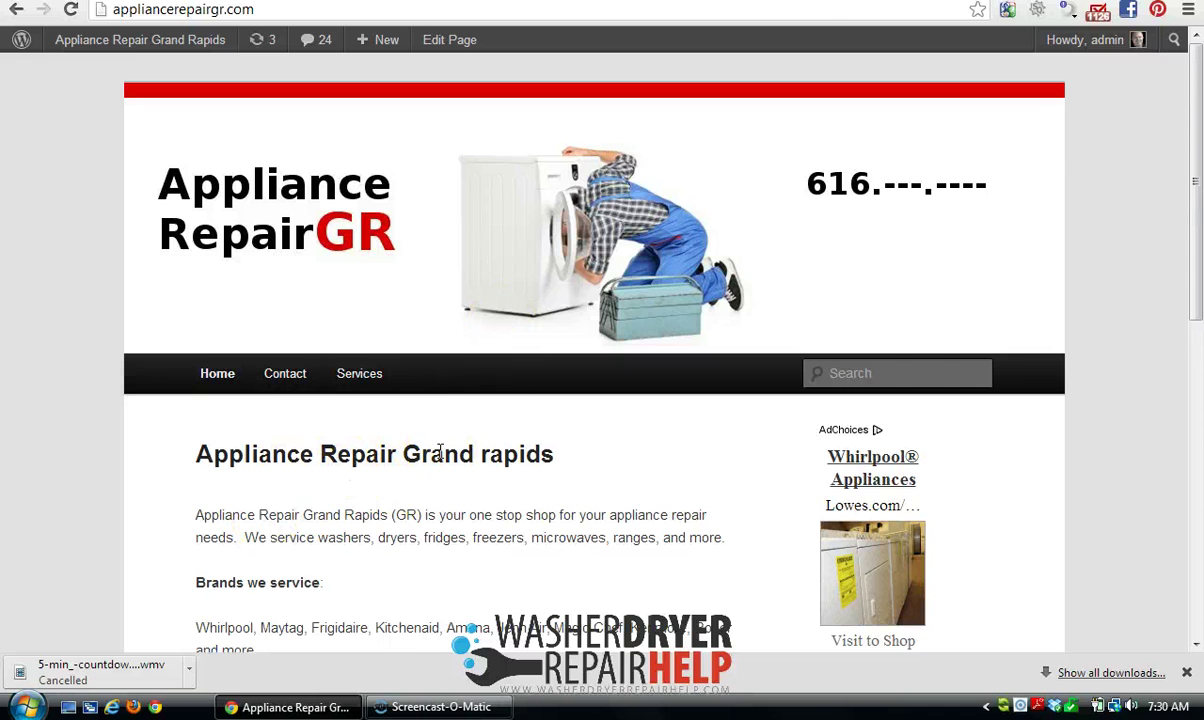
pyautogui.scroll(-2, 1199, 155)
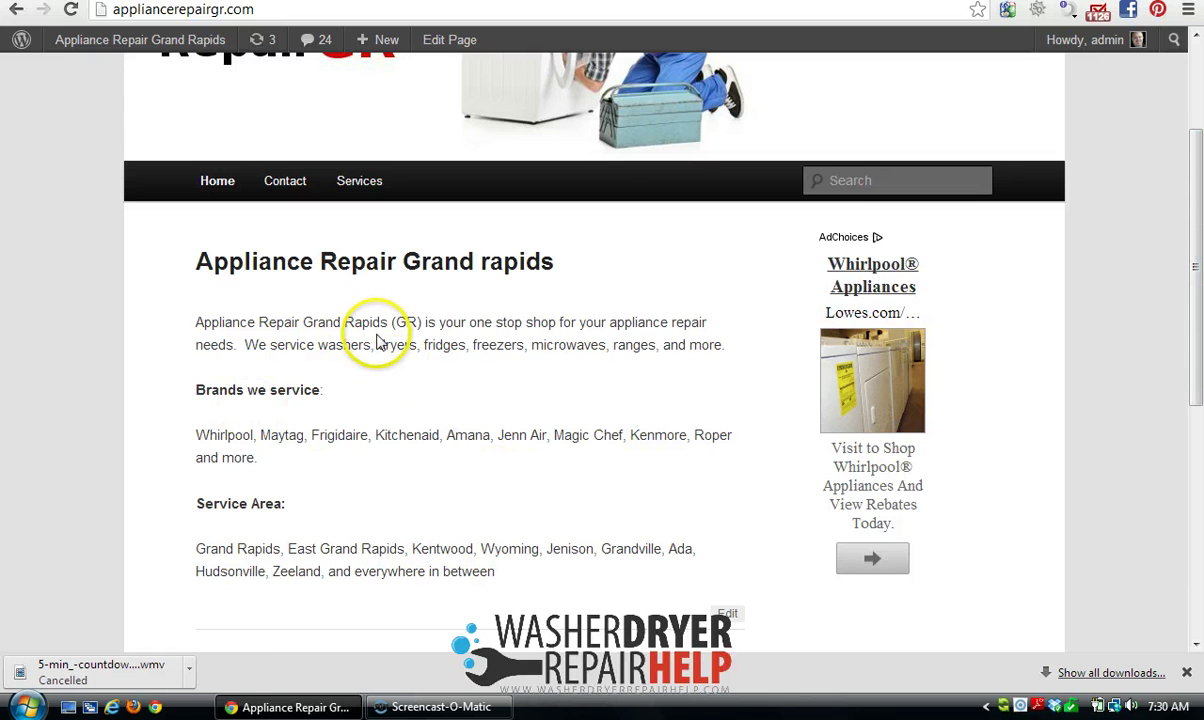
pyautogui.moveTo(388, 322); pyautogui.dragTo(192, 327)
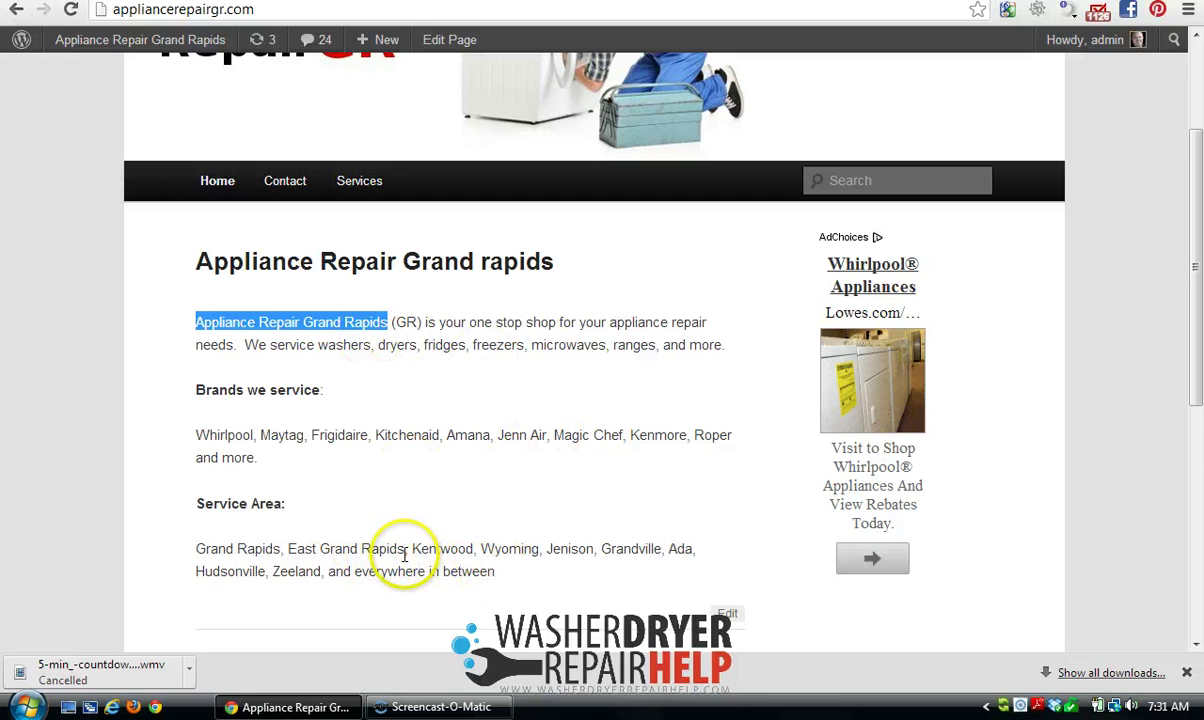
pyautogui.moveTo(281, 548); pyautogui.dragTo(196, 550)
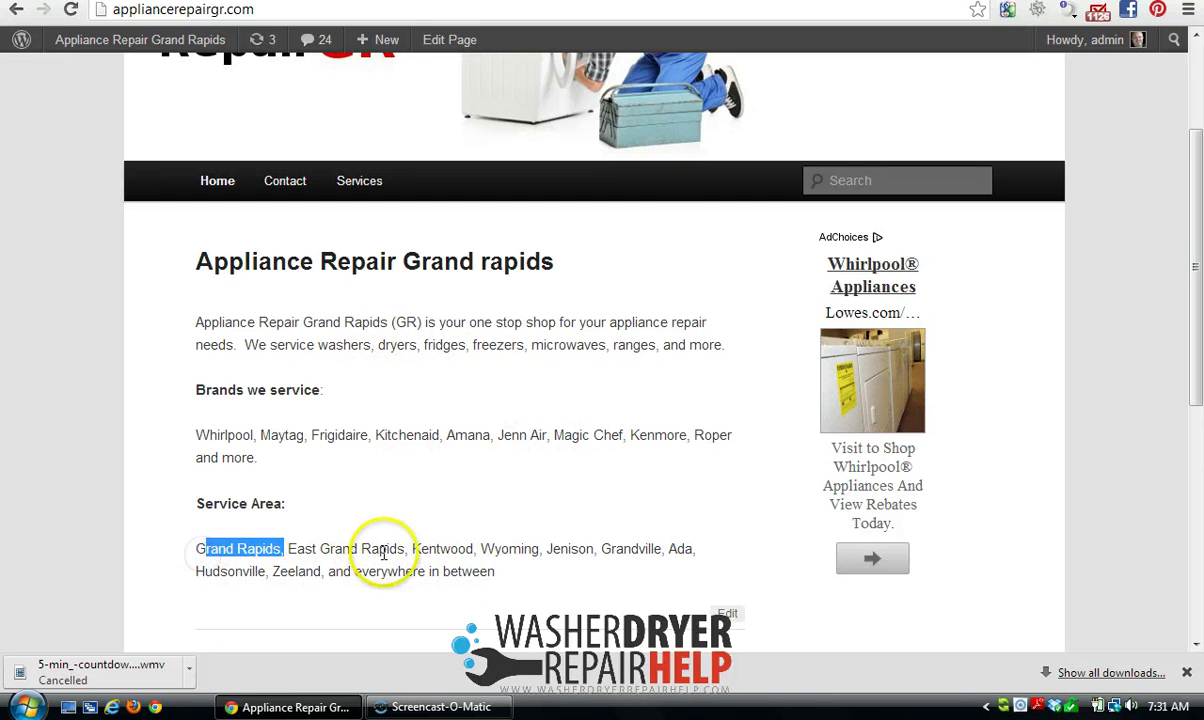
pyautogui.moveTo(405, 548); pyautogui.dragTo(318, 548)
pyautogui.click(488, 483)
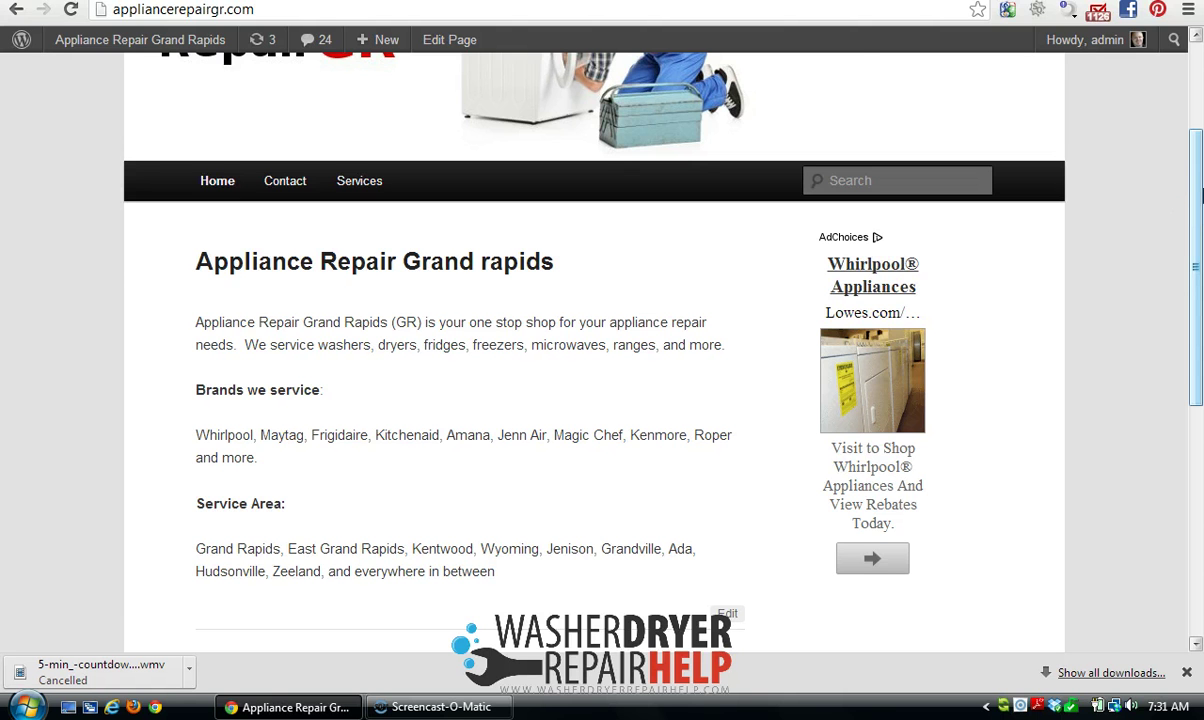
pyautogui.moveTo(1201, 195); pyautogui.dragTo(1199, 126)
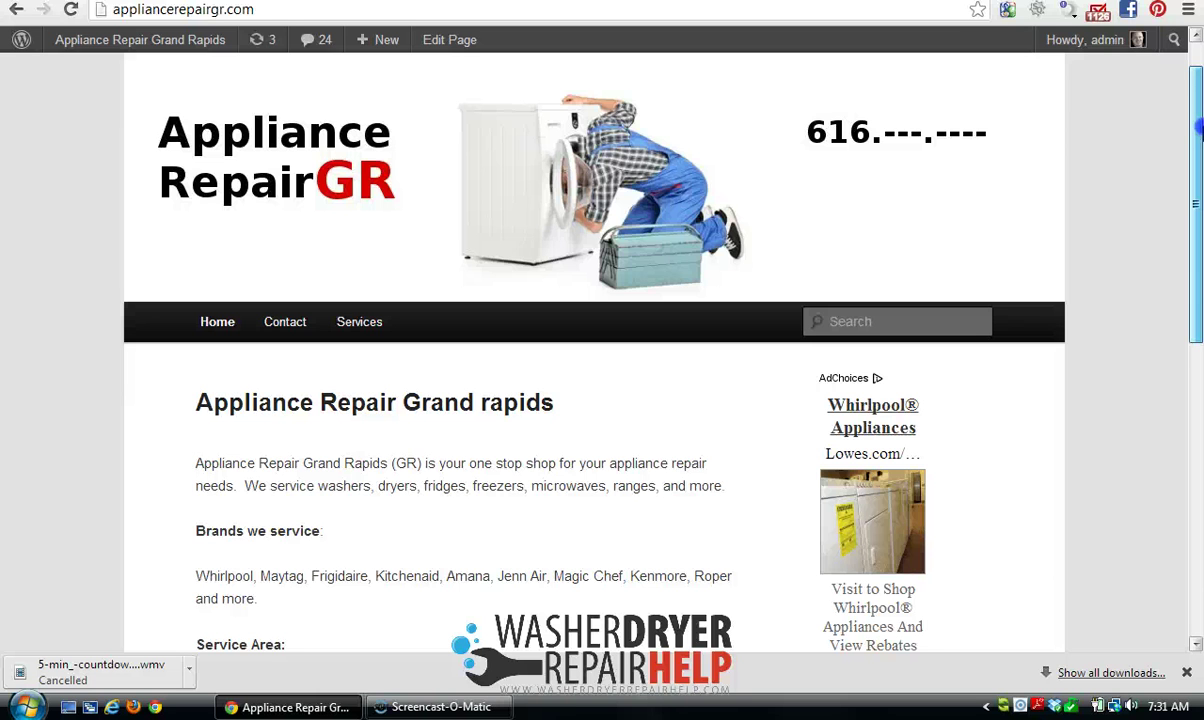
pyautogui.moveTo(1197, 130); pyautogui.dragTo(1197, 105)
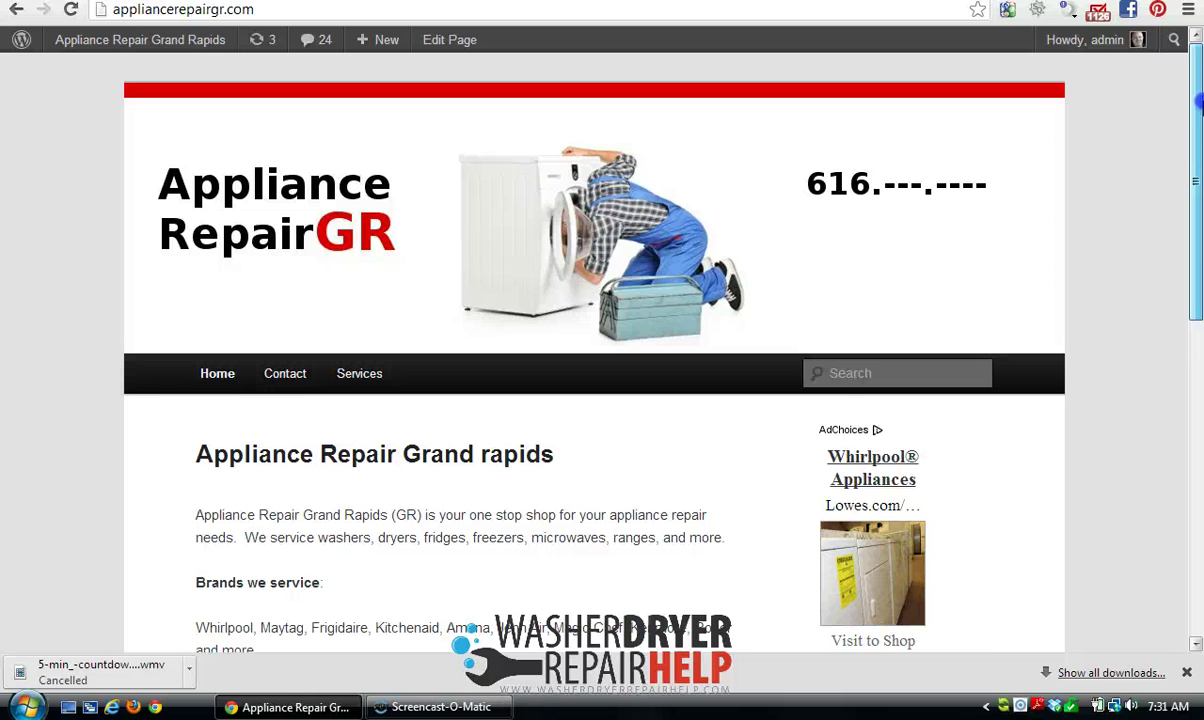
pyautogui.moveTo(1197, 105)
pyautogui.mouseDown()
pyautogui.moveTo(1199, 165)
pyautogui.moveTo(1198, 108)
pyautogui.mouseUp()
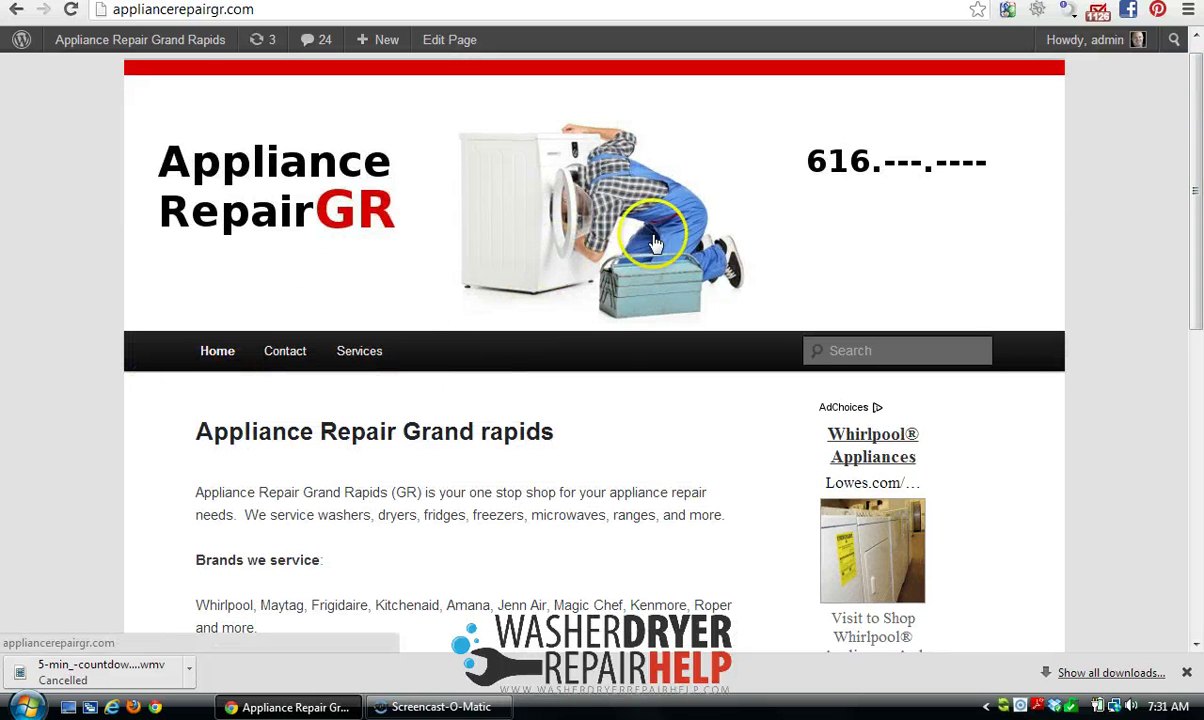
pyautogui.moveTo(366, 364)
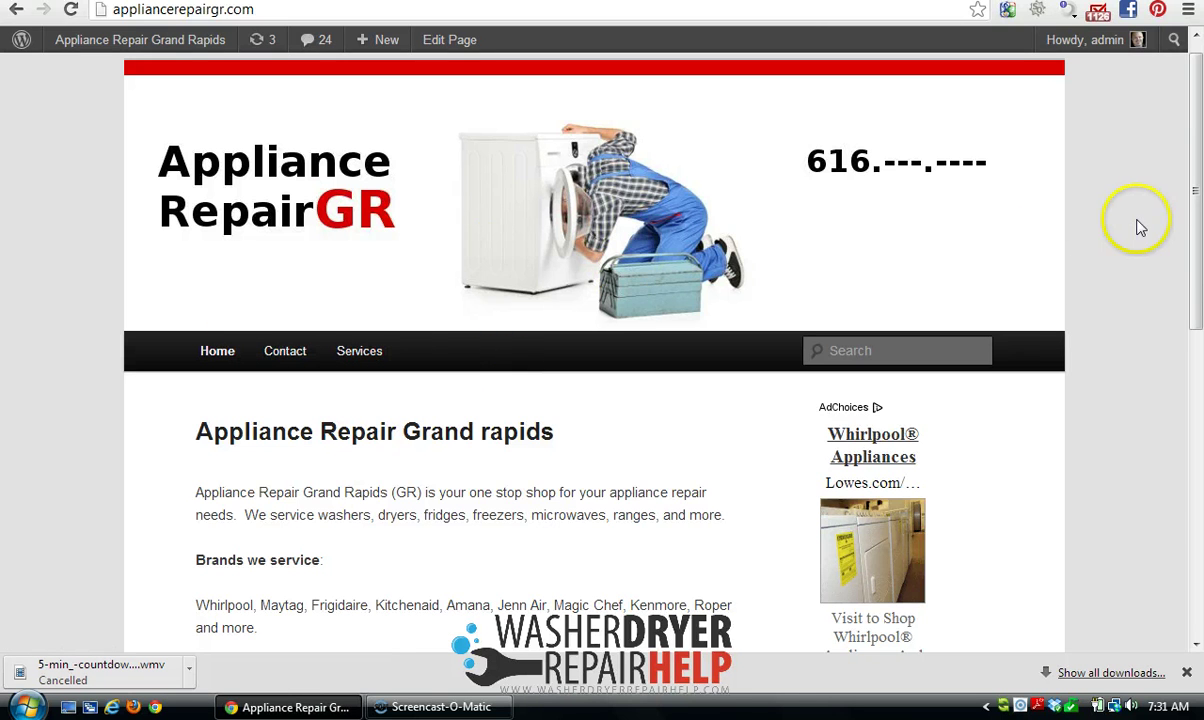
# - View the live Contact page and examine its form fields from name, email, subject and message down to the captcha and send option
pyautogui.click(300, 350)
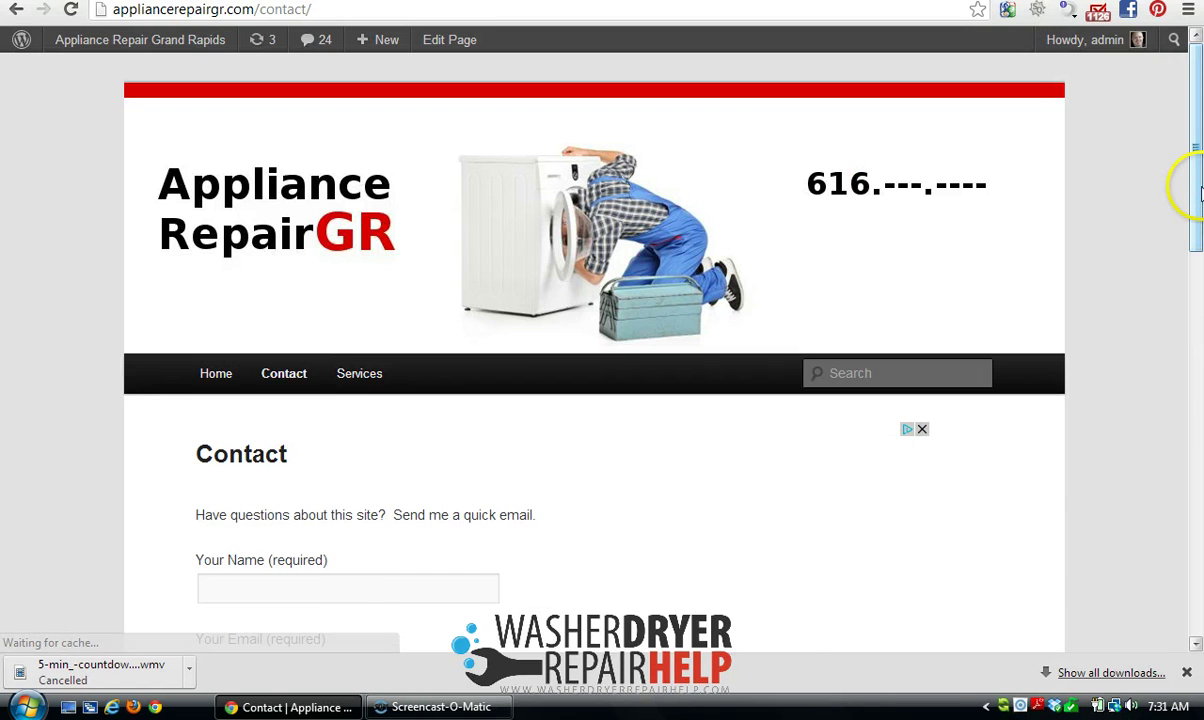
pyautogui.moveTo(1196, 200); pyautogui.dragTo(1197, 339)
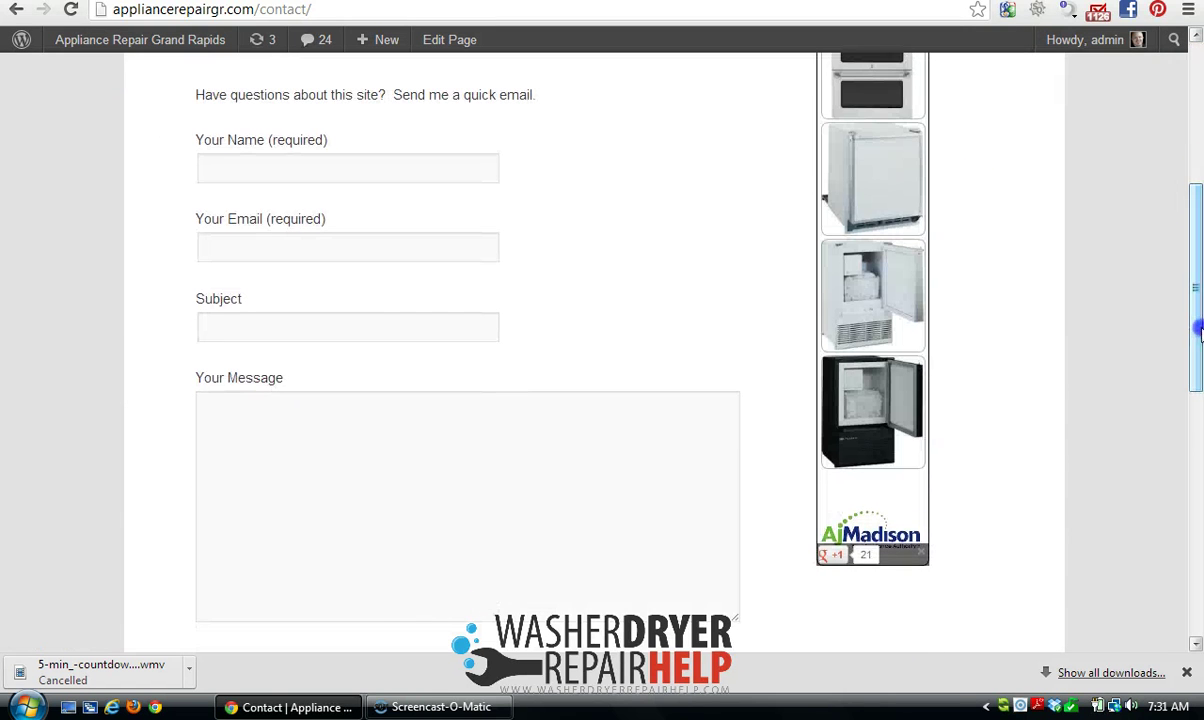
pyautogui.click(457, 164)
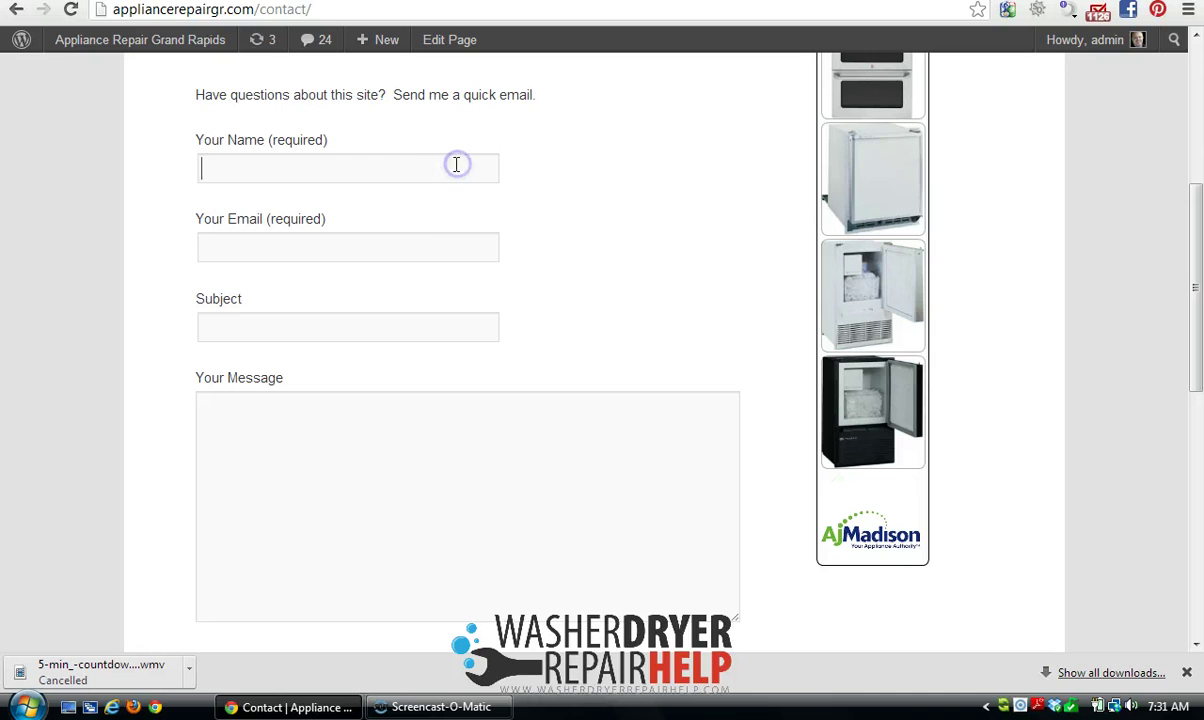
pyautogui.click(421, 253)
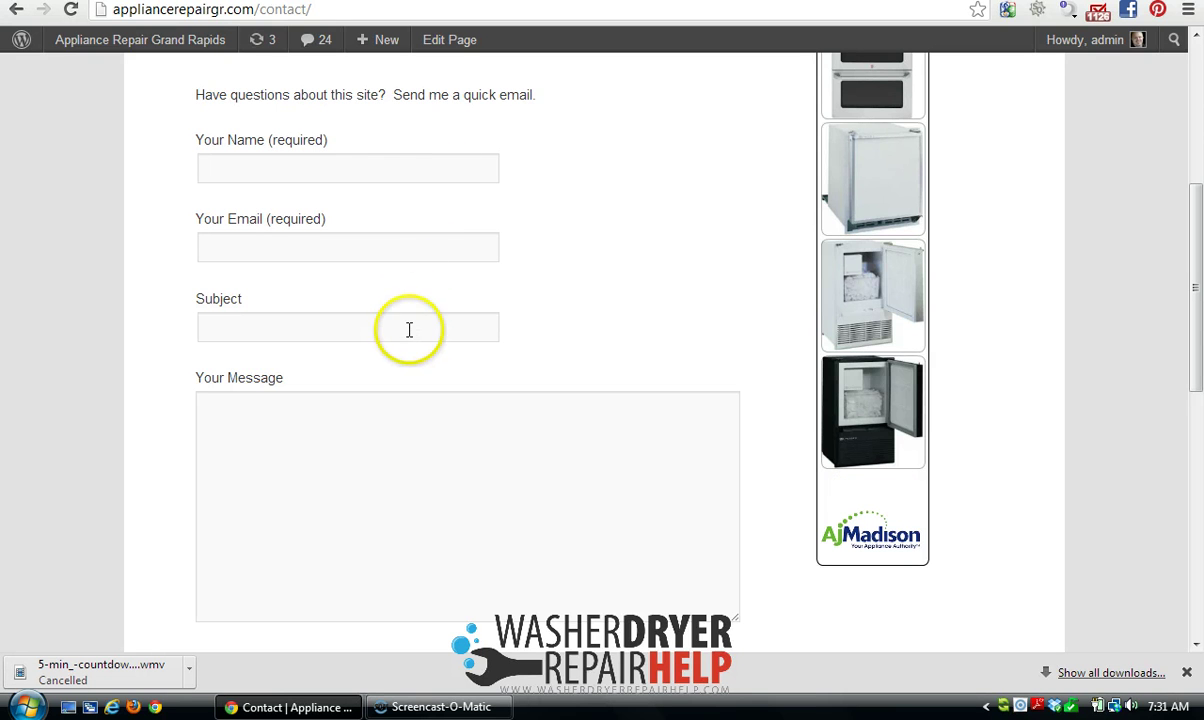
pyautogui.click(409, 330)
pyautogui.click(404, 440)
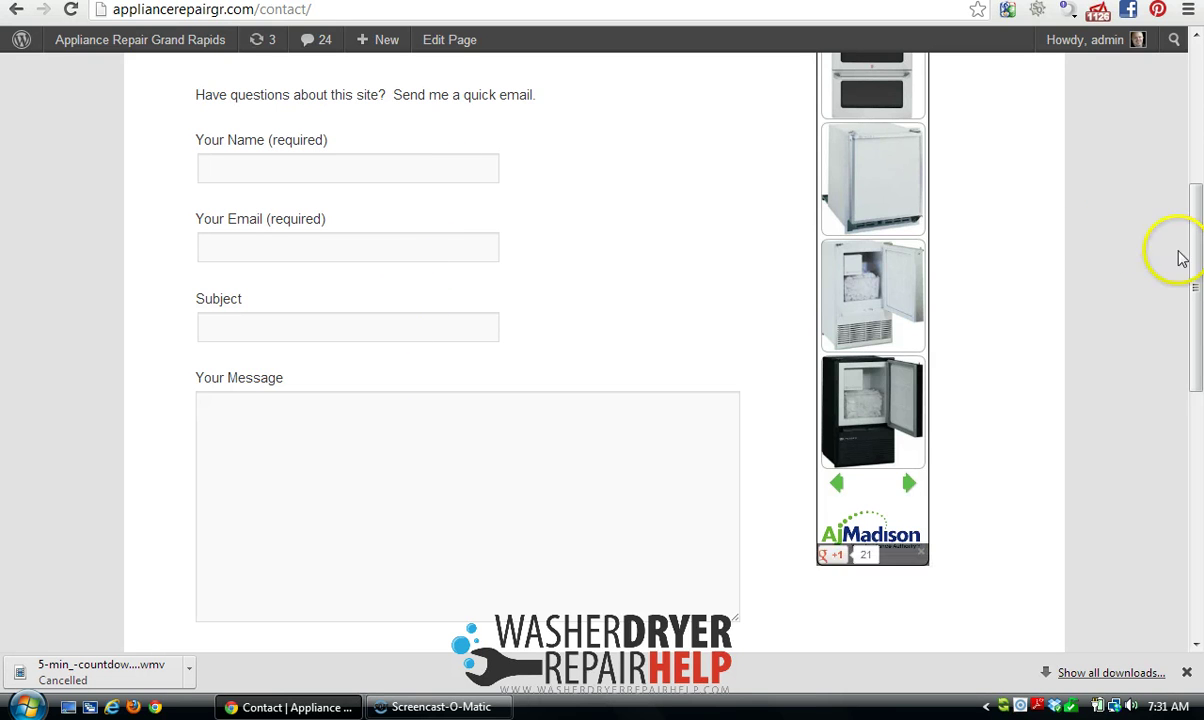
pyautogui.moveTo(1197, 275); pyautogui.dragTo(1197, 358)
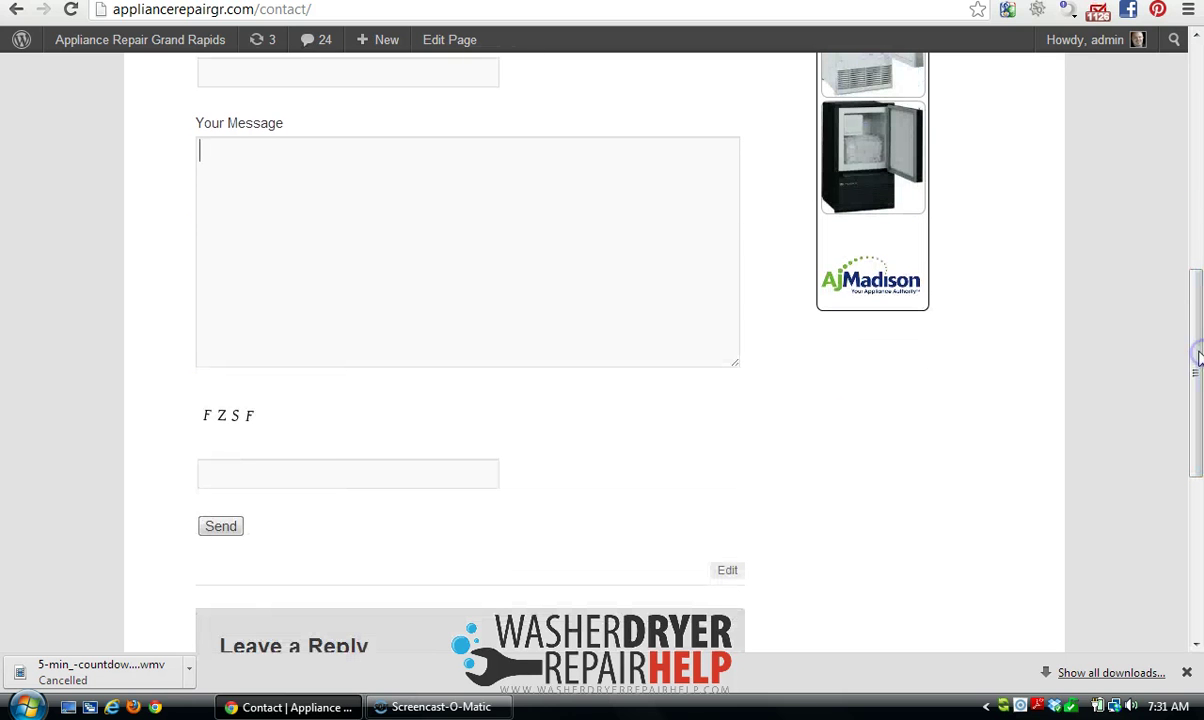
# - Examine the rest of the Contact page, from the captcha answer field to the Leave a Reply comment form, and return to its header
pyautogui.click(314, 475)
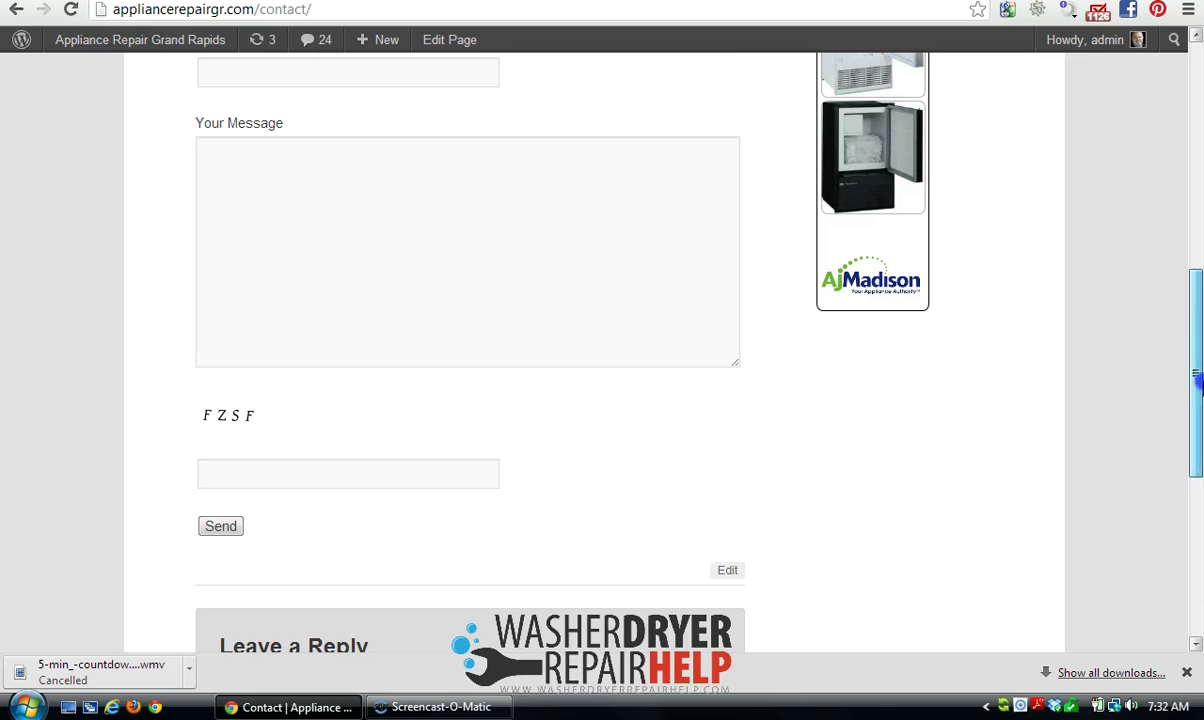
pyautogui.moveTo(1195, 375); pyautogui.dragTo(1187, 520)
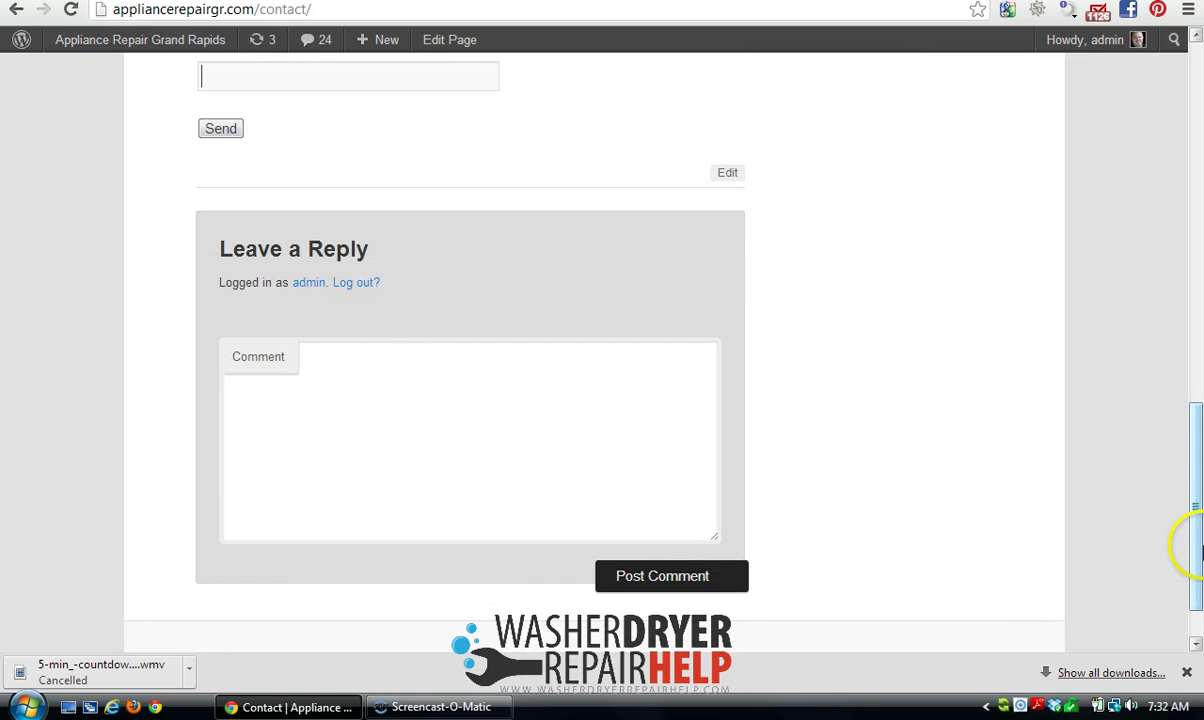
pyautogui.moveTo(1196, 545); pyautogui.dragTo(1197, 140)
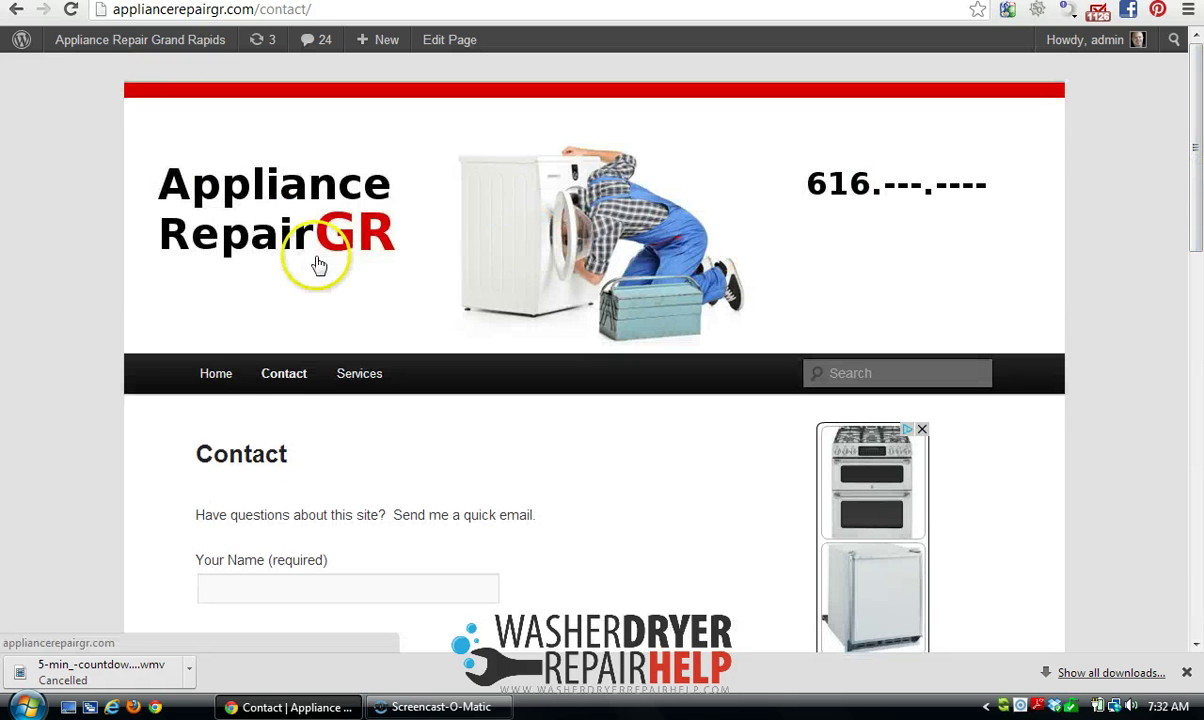
# - Return to the live home page and review its Services submenu, brands list, service area text and header navigation
pyautogui.click(205, 380)
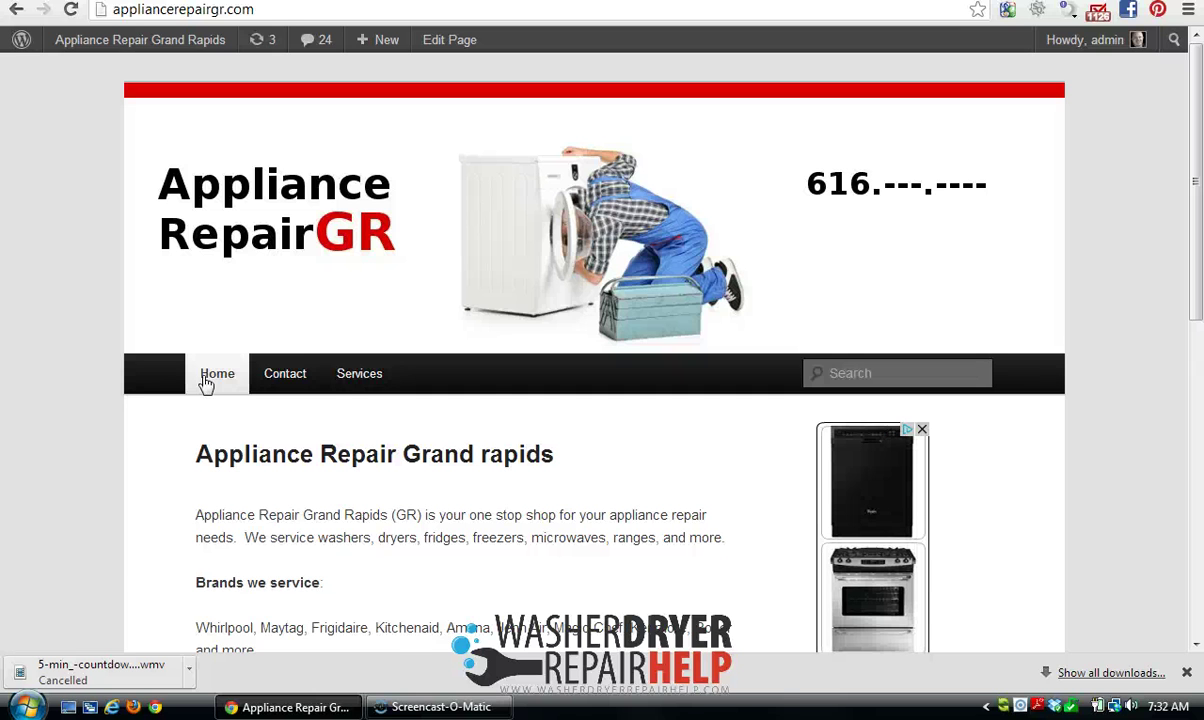
pyautogui.moveTo(341, 372)
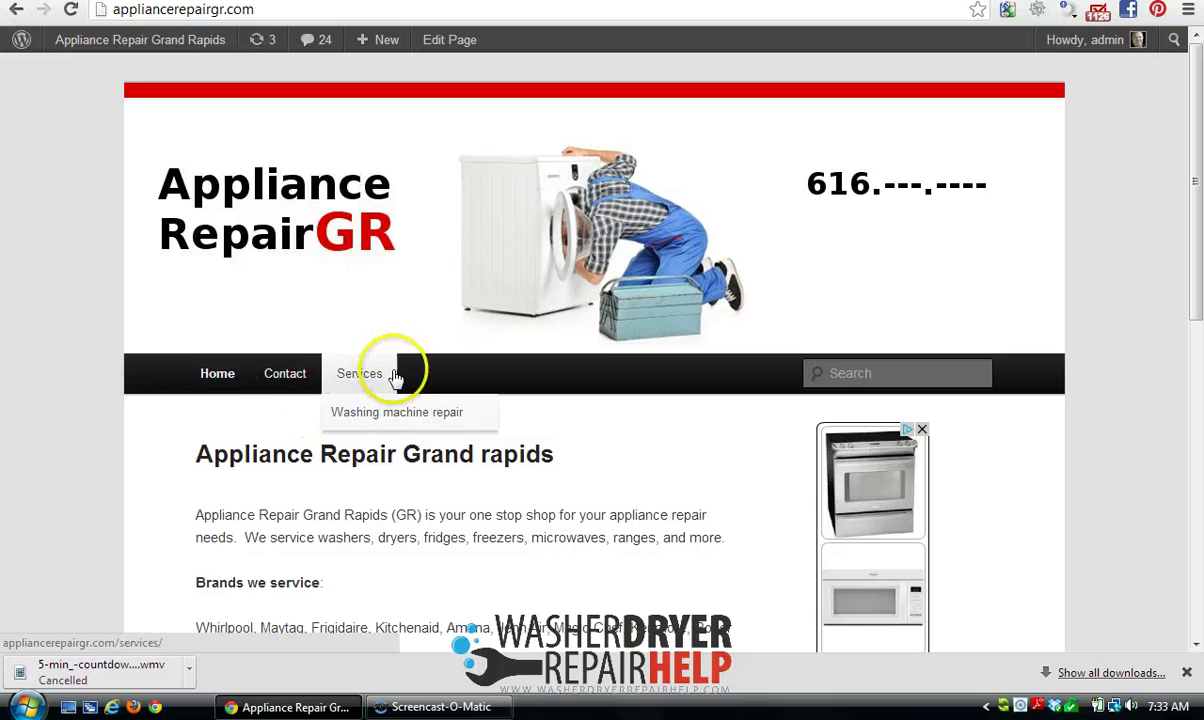
pyautogui.moveTo(415, 371)
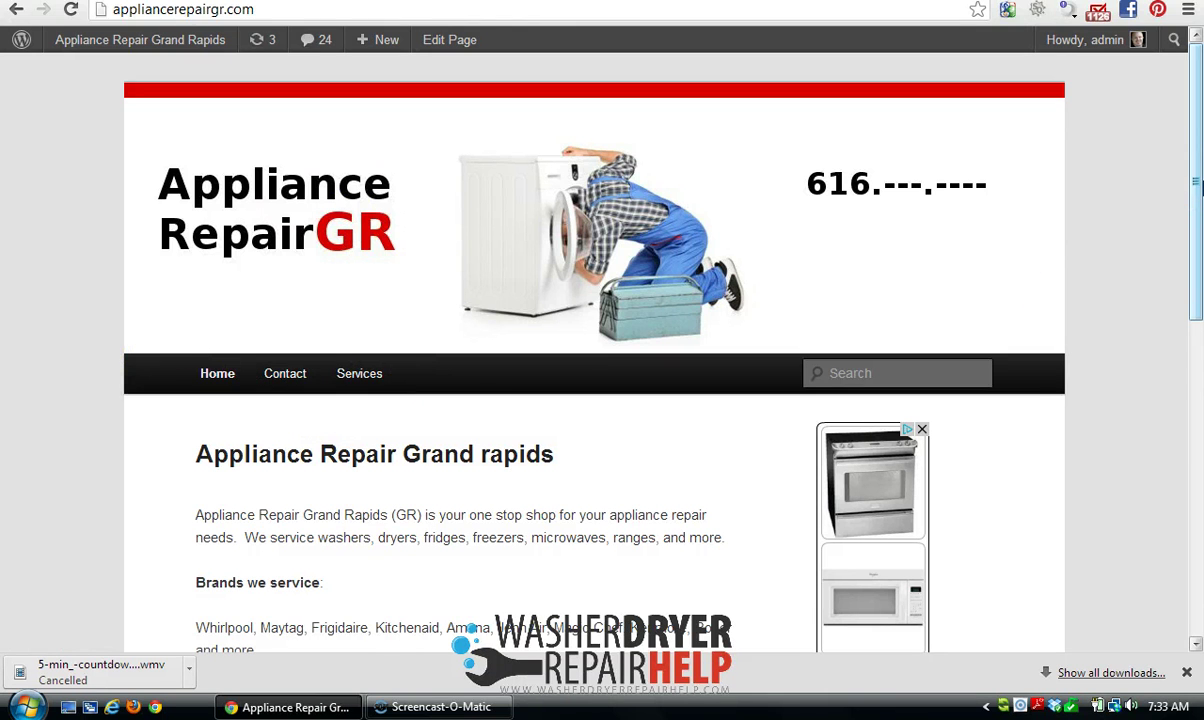
pyautogui.scroll(-3, 1127, 195)
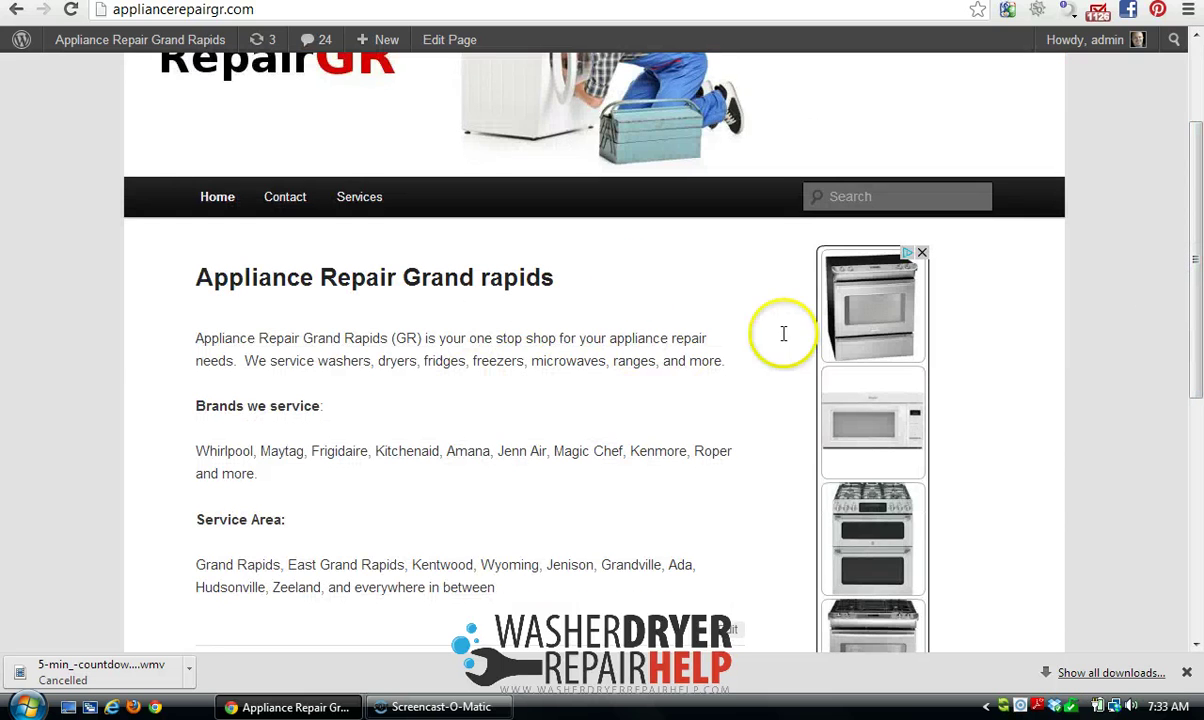
pyautogui.scroll(3, 1188, 190)
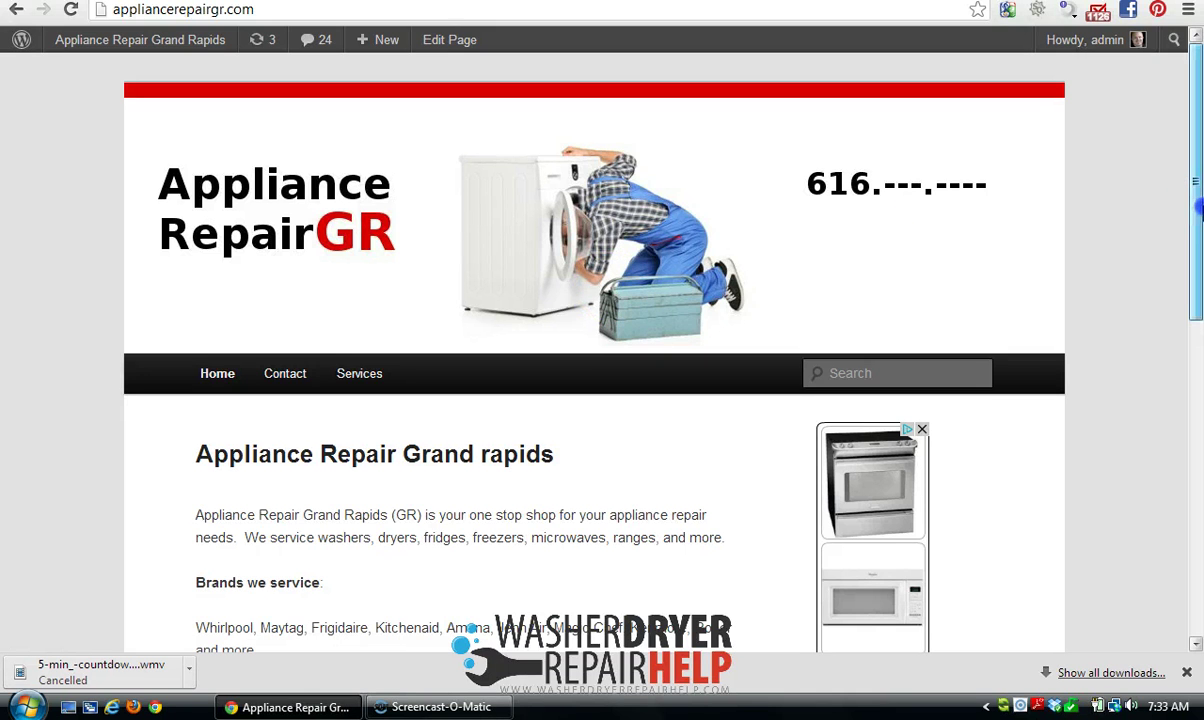
pyautogui.moveTo(1200, 210)
pyautogui.mouseDown()
pyautogui.moveTo(1200, 275)
pyautogui.moveTo(1200, 193)
pyautogui.mouseUp()
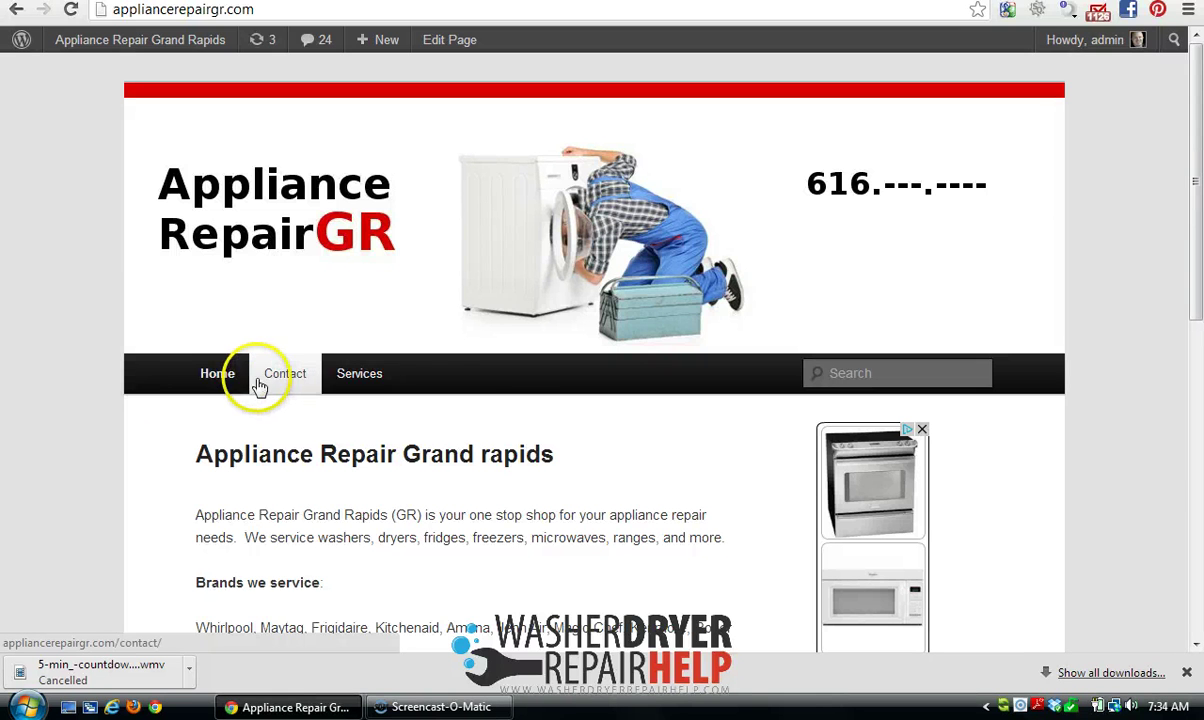
pyautogui.moveTo(375, 387)
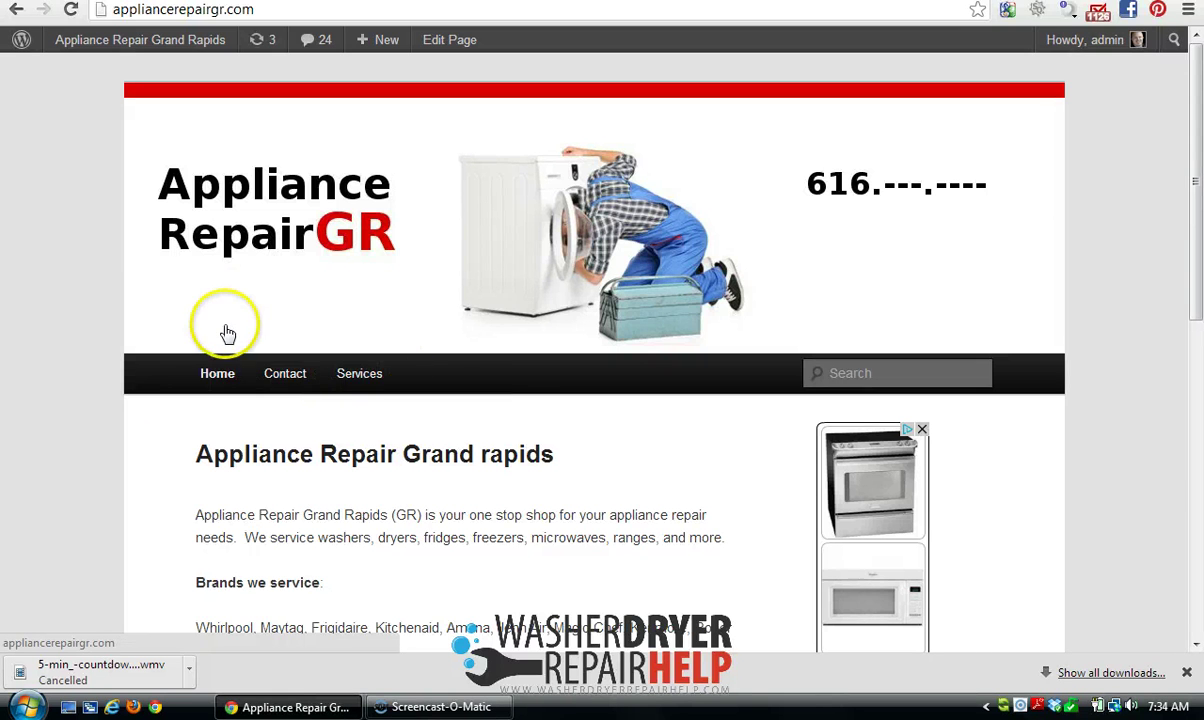